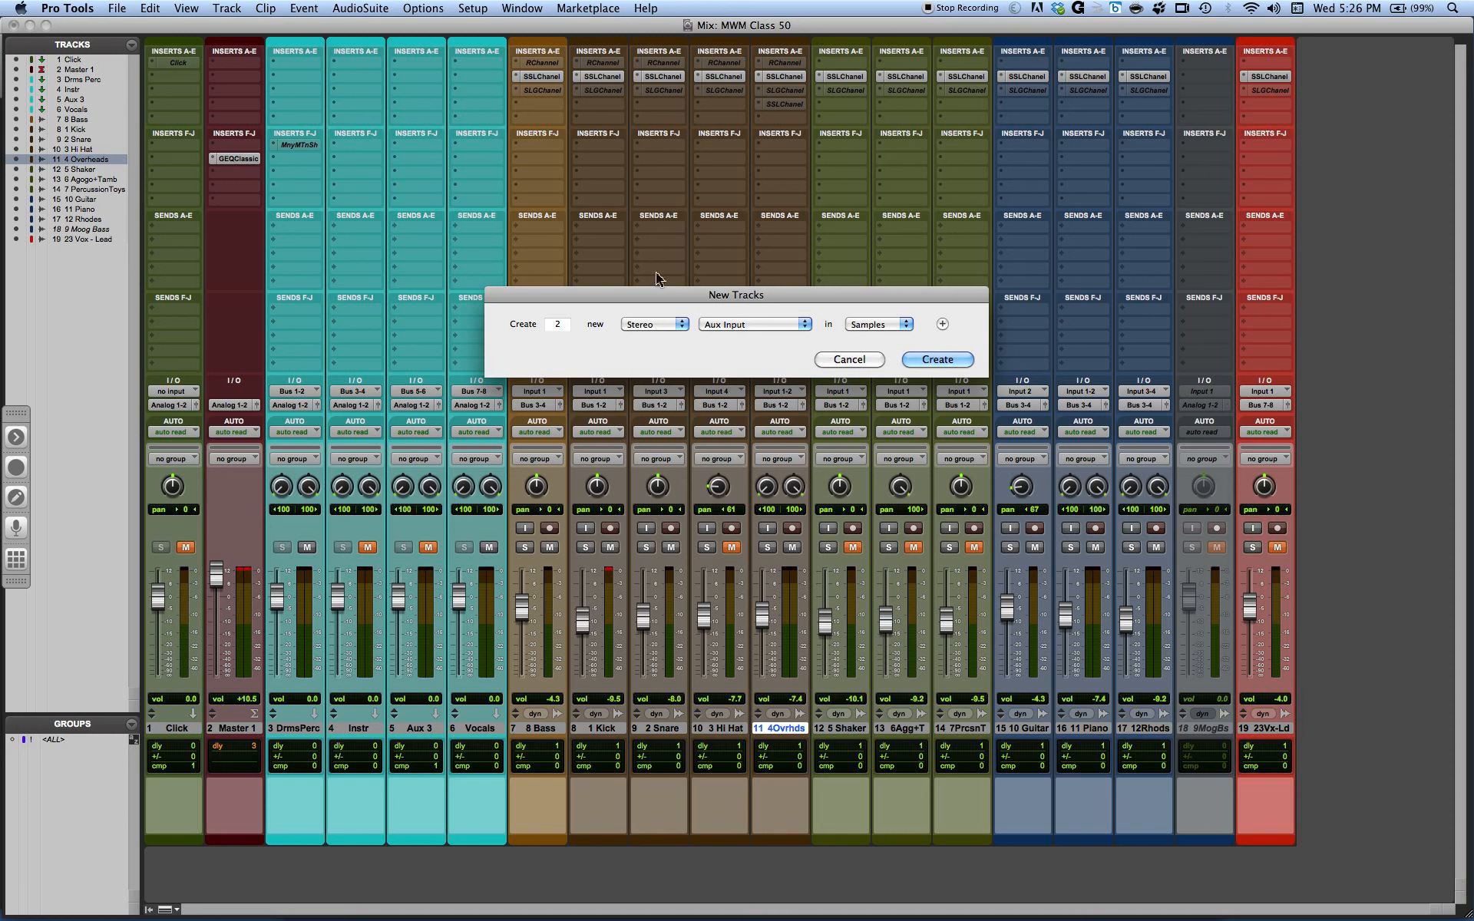
# Step: Create two stereo aux input tracks and insert the stereo RVerb plug-in on both Aux 1 and Aux 2
pyautogui.click(933, 359)
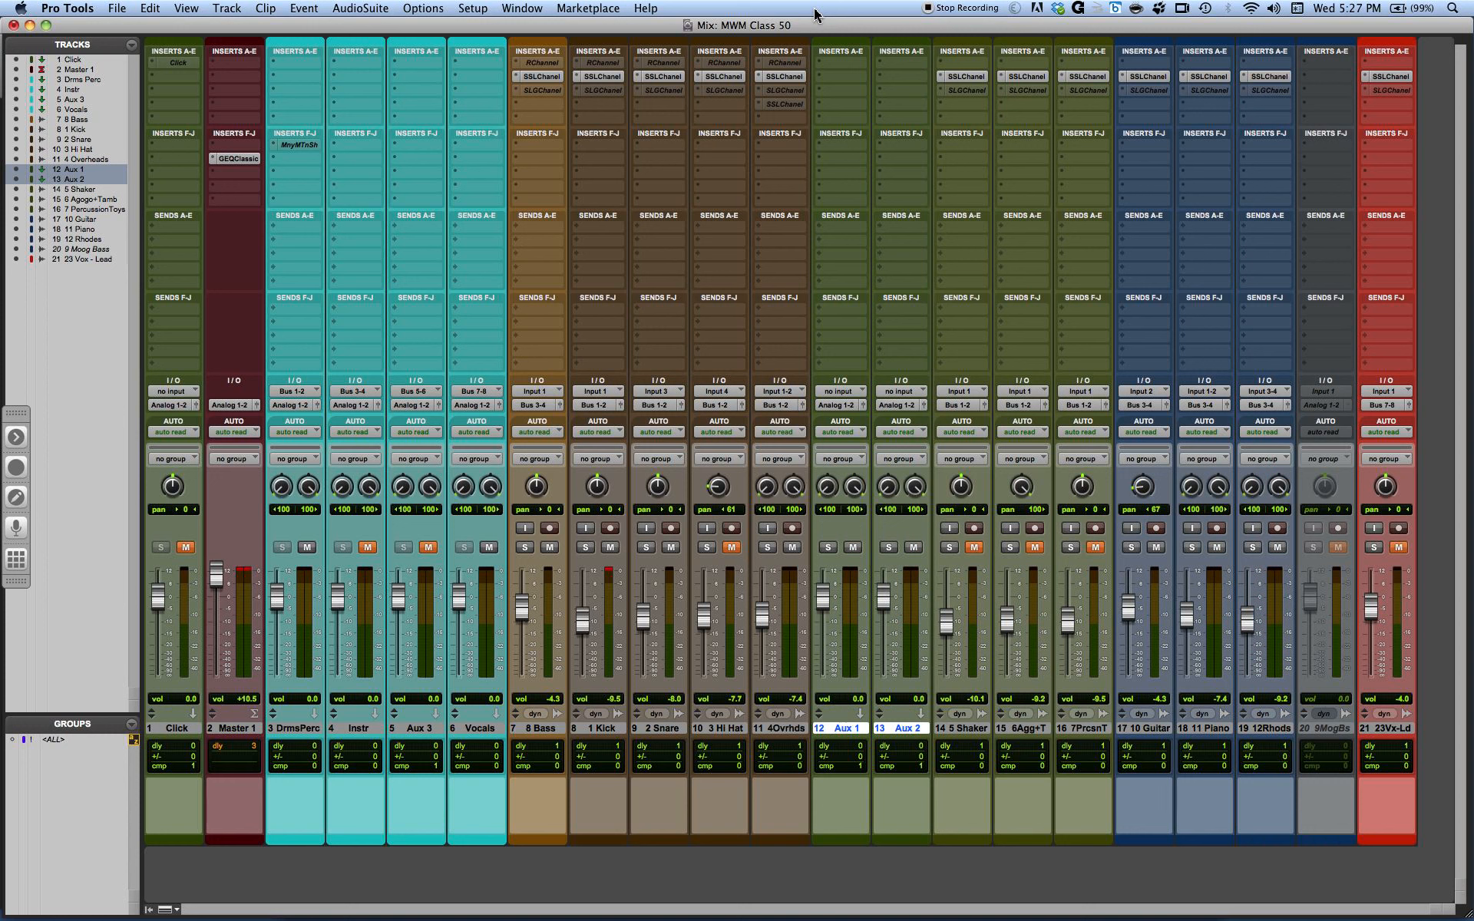
pyautogui.click(821, 77)
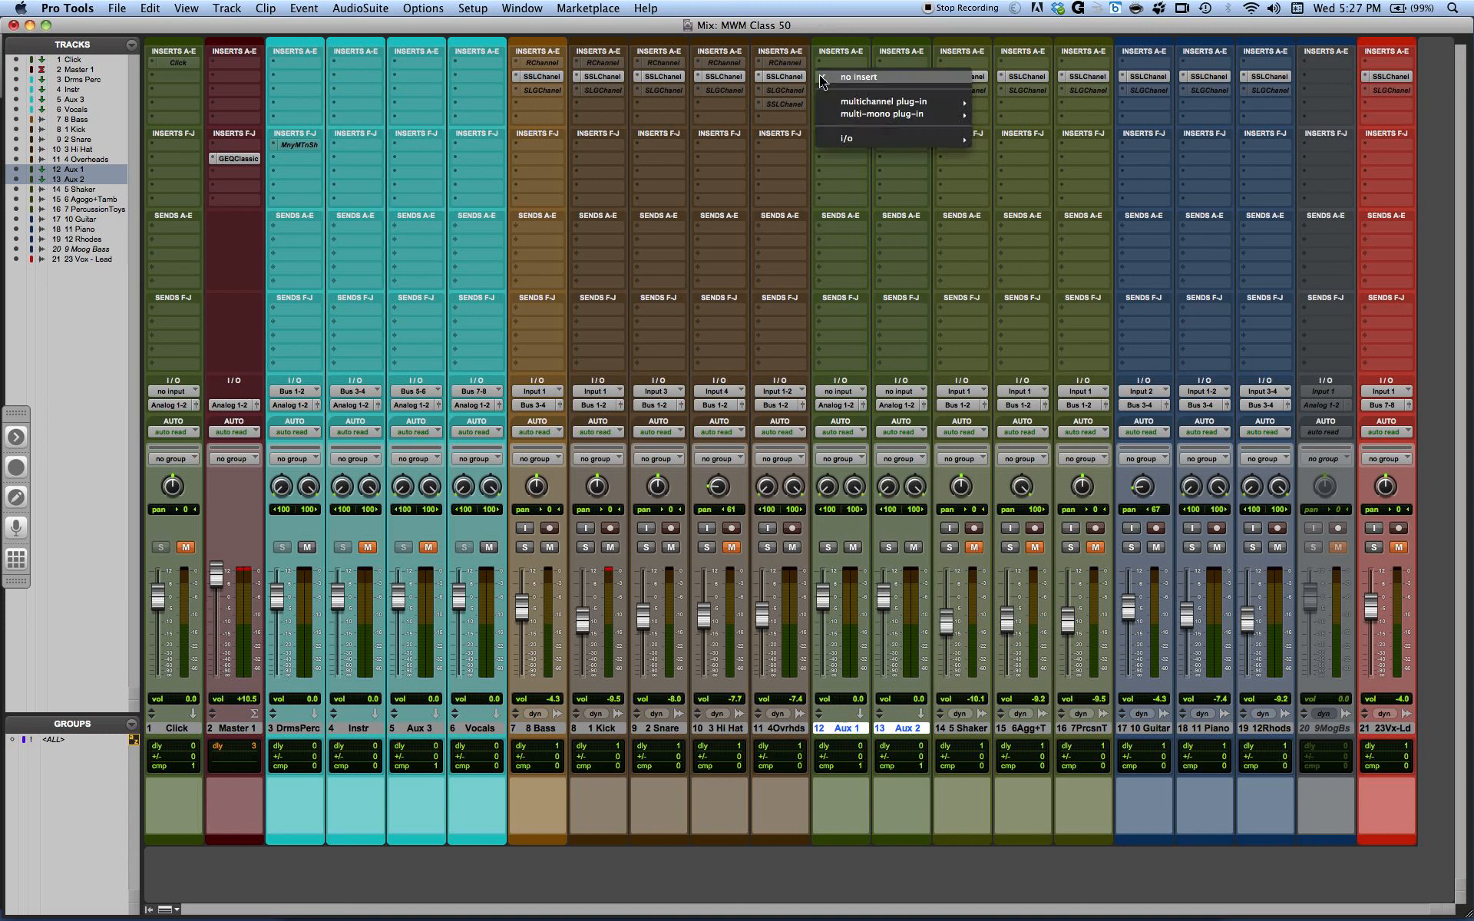
pyautogui.moveTo(851, 106)
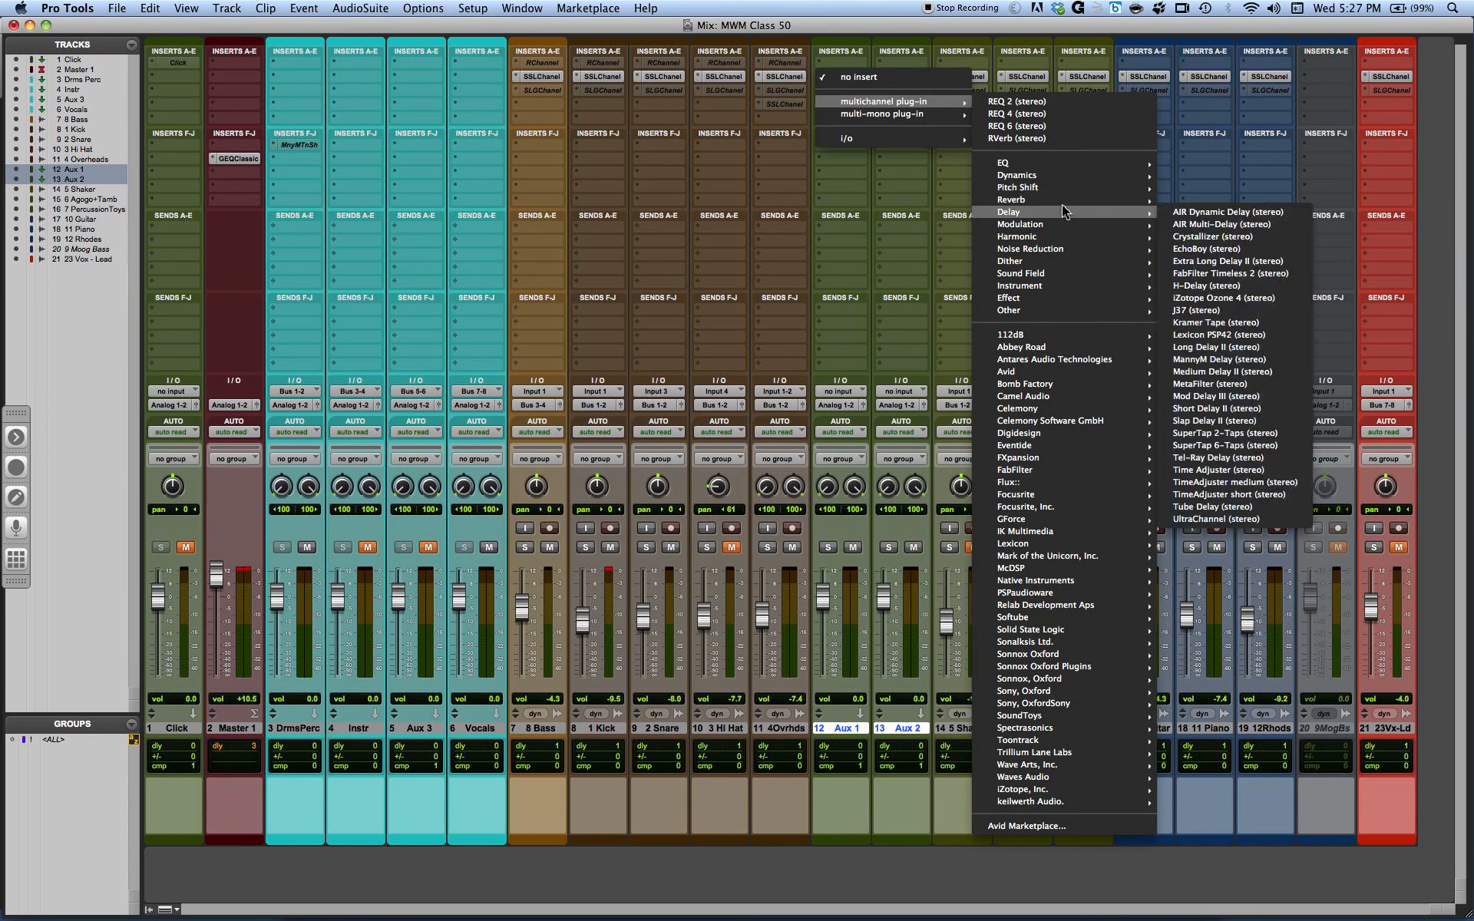
pyautogui.moveTo(1065, 206)
pyautogui.click(1248, 521)
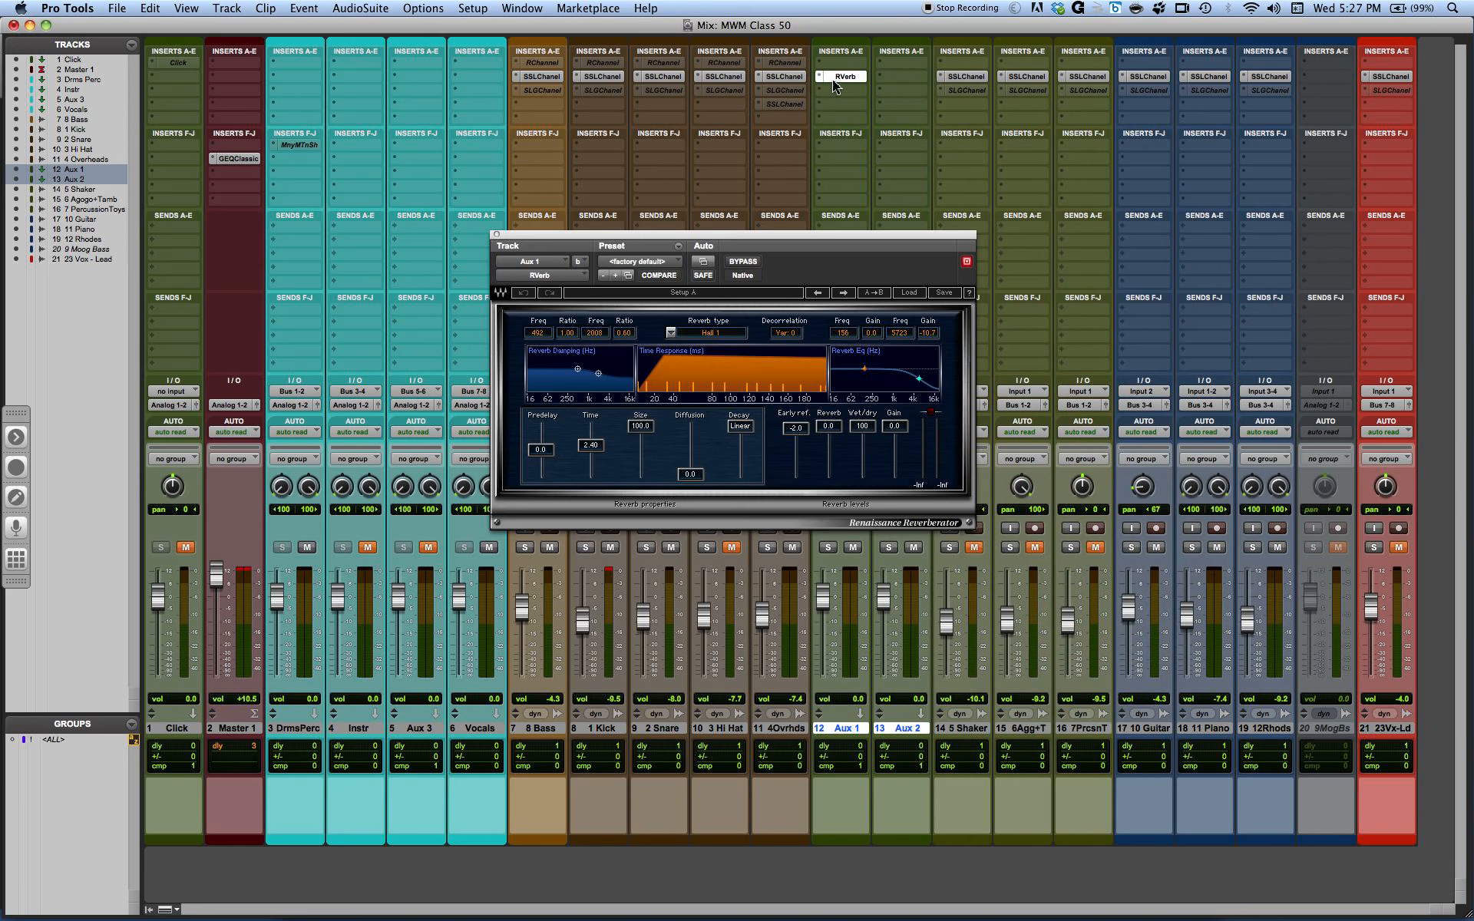
pyautogui.click(895, 80)
# Step: Set Aux 1's input to Bus 11-12 and Aux 2's input to Bus 13-14
pyautogui.moveTo(708, 238); pyautogui.dragTo(1258, 122)
pyautogui.click(840, 392)
pyautogui.moveTo(853, 430)
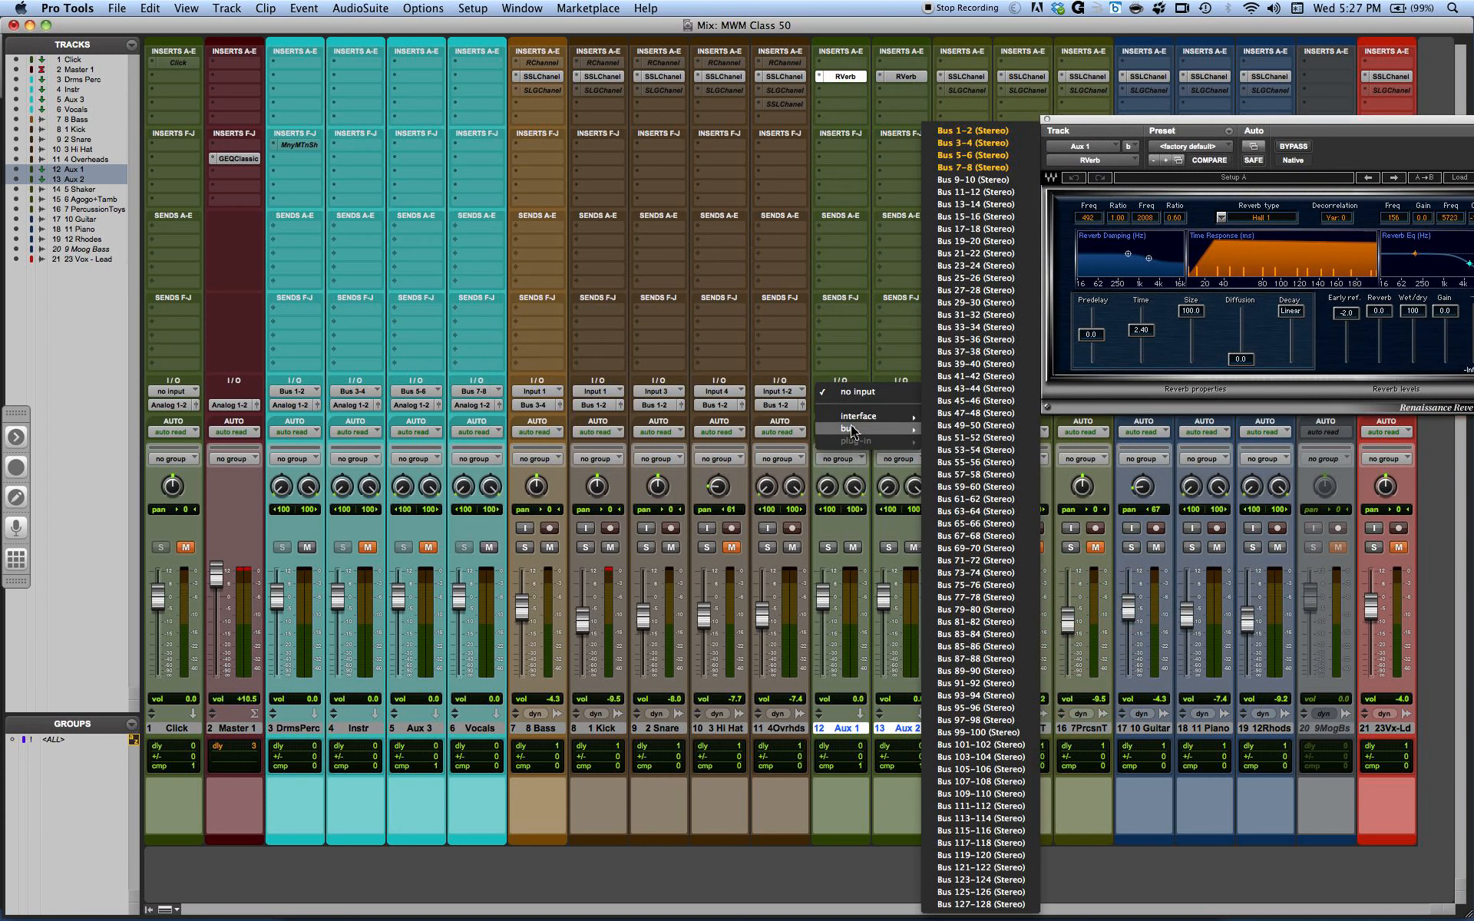
pyautogui.click(987, 192)
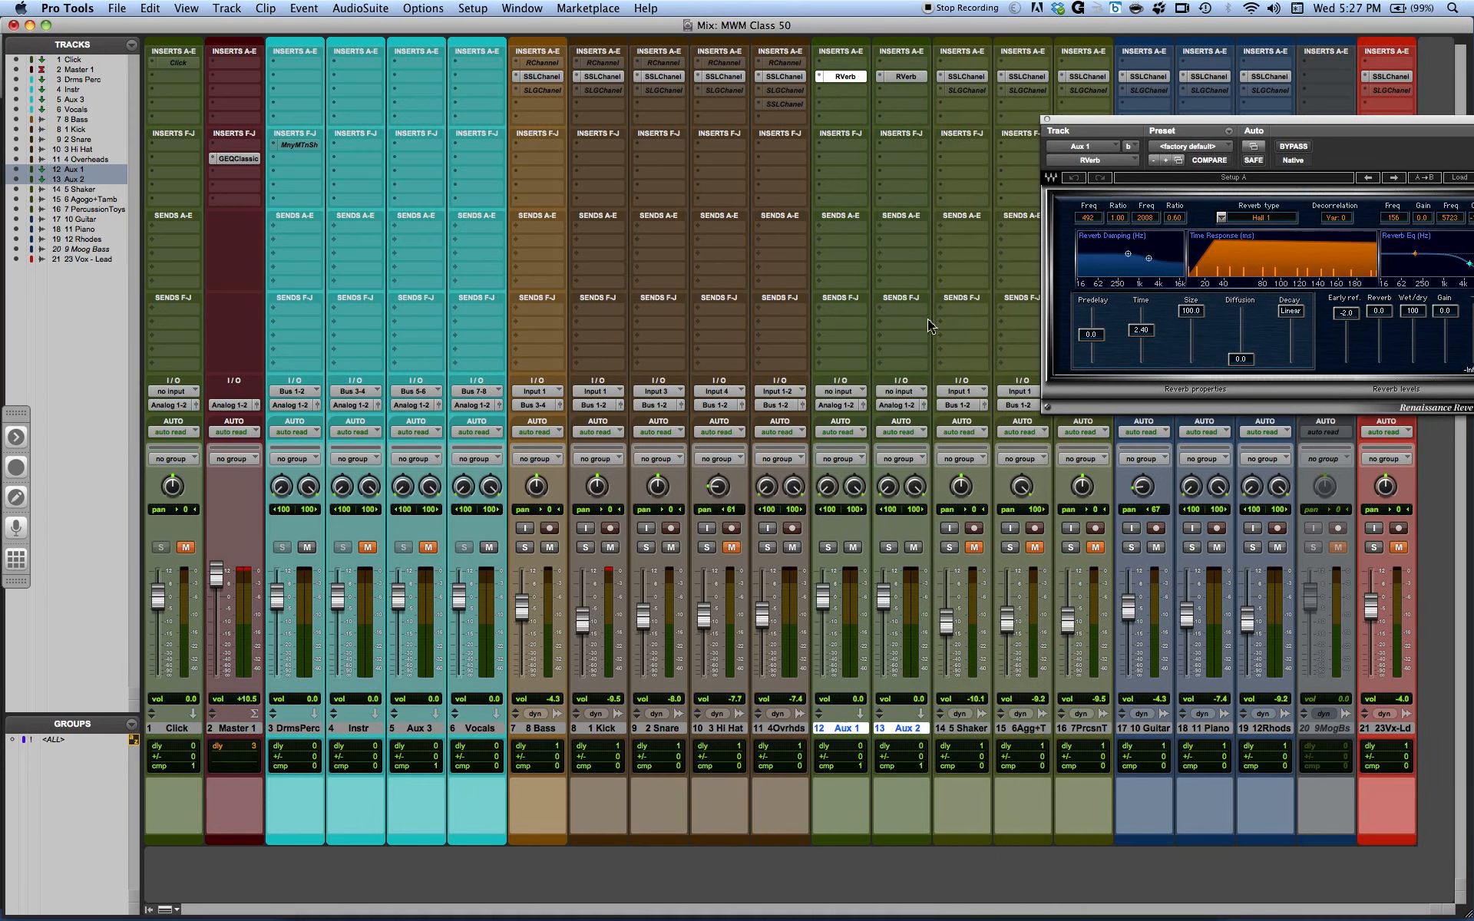
pyautogui.click(892, 392)
pyautogui.moveTo(929, 429)
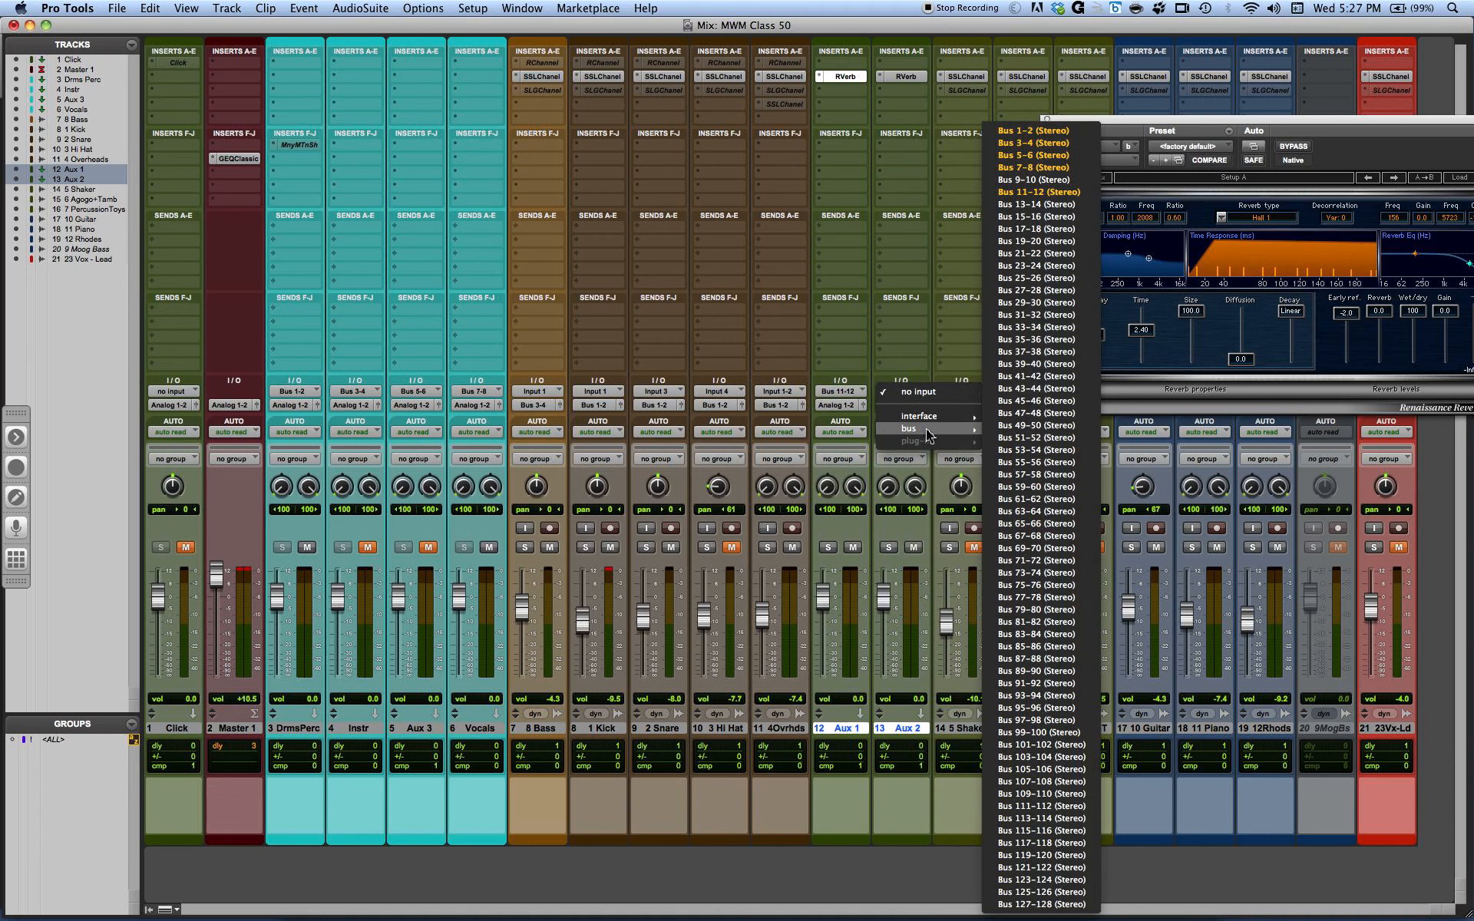
pyautogui.click(1026, 215)
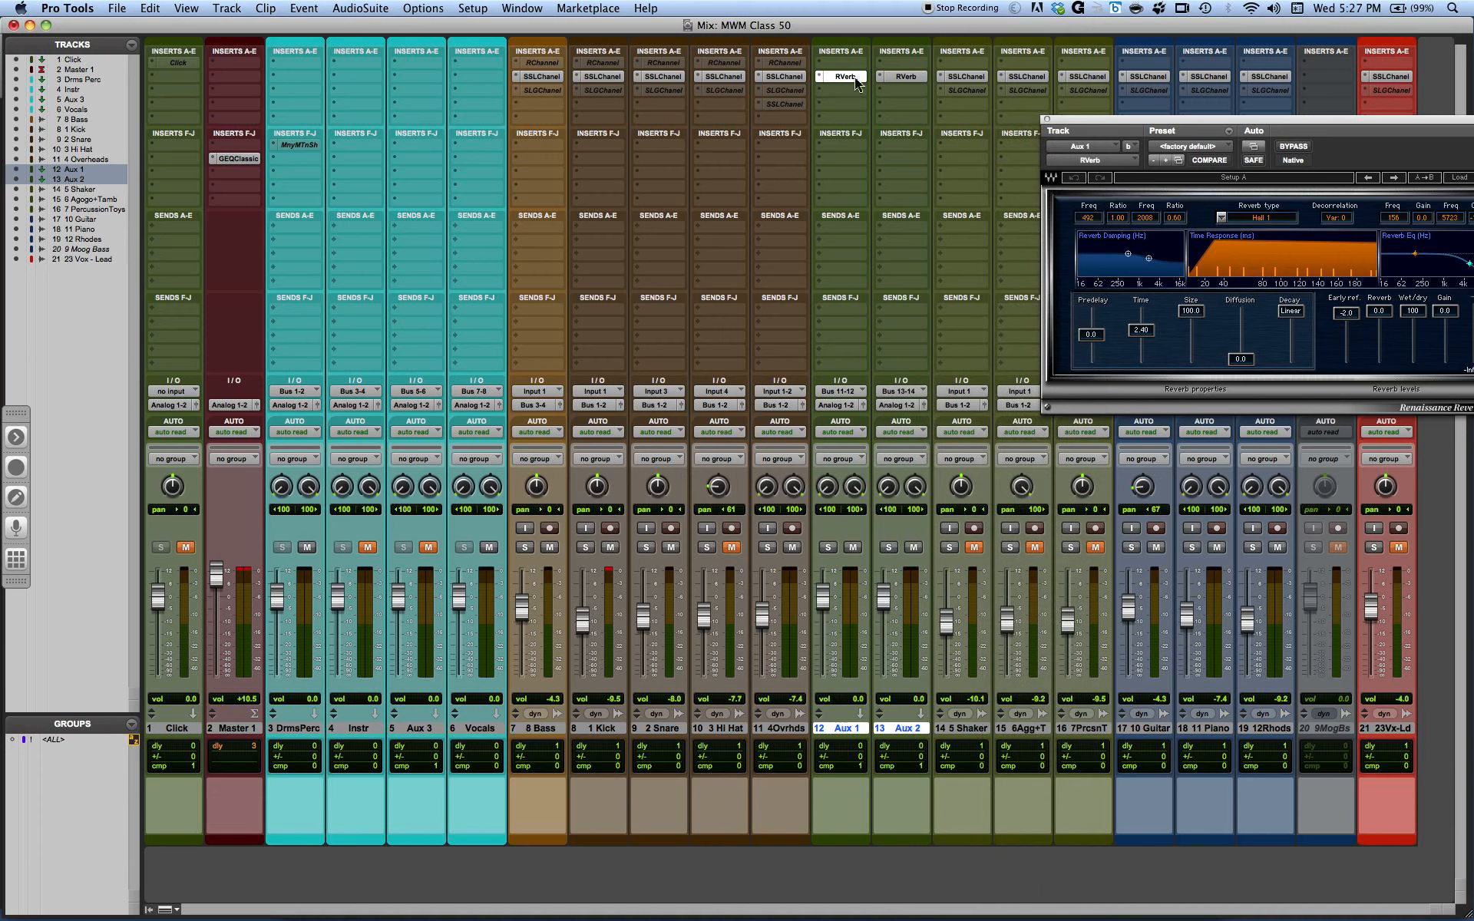
# Step: Set the early reflections level to 0.0 in Aux 1's RVerb and turn its reverb level off
pyautogui.moveTo(1178, 127); pyautogui.dragTo(1030, 40)
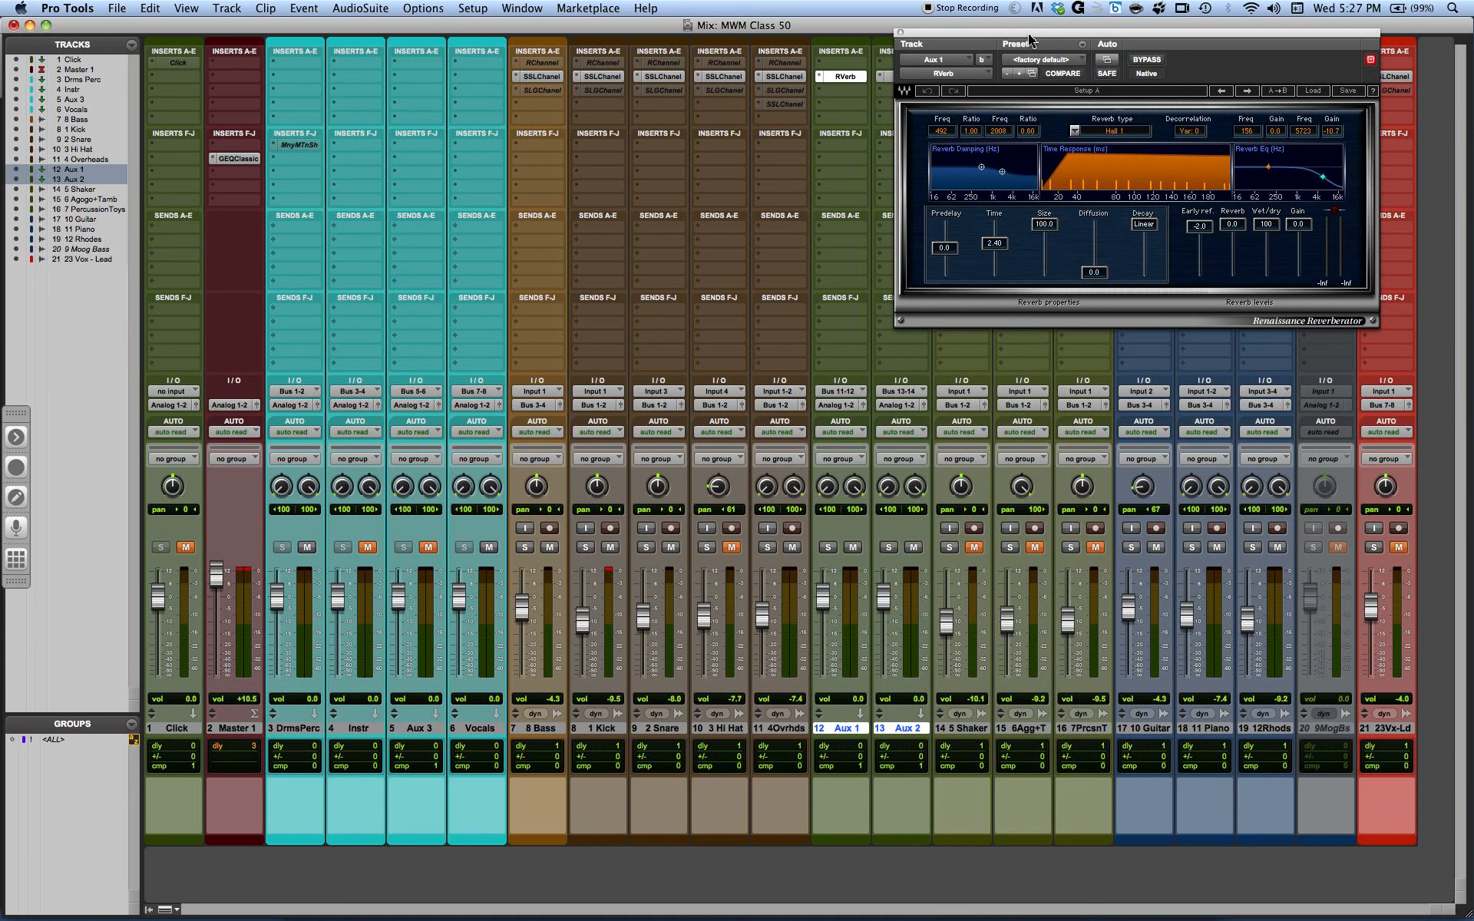
pyautogui.moveTo(1203, 227); pyautogui.dragTo(1232, 271)
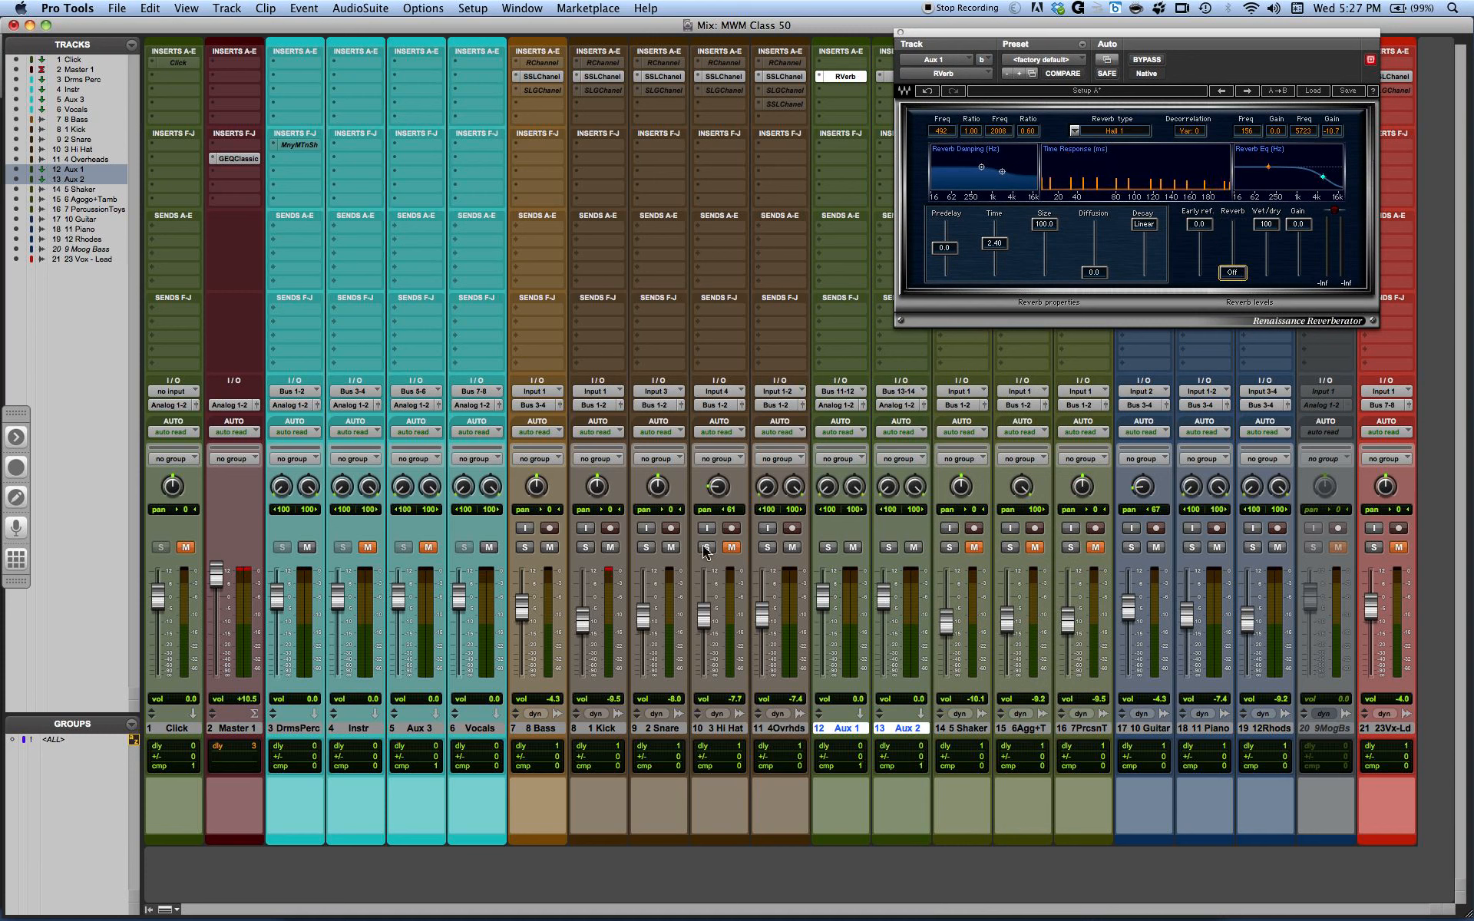
# Step: Solo the snare track and add stereo sends from it to Bus 11-12 and Bus 13-14
pyautogui.click(647, 548)
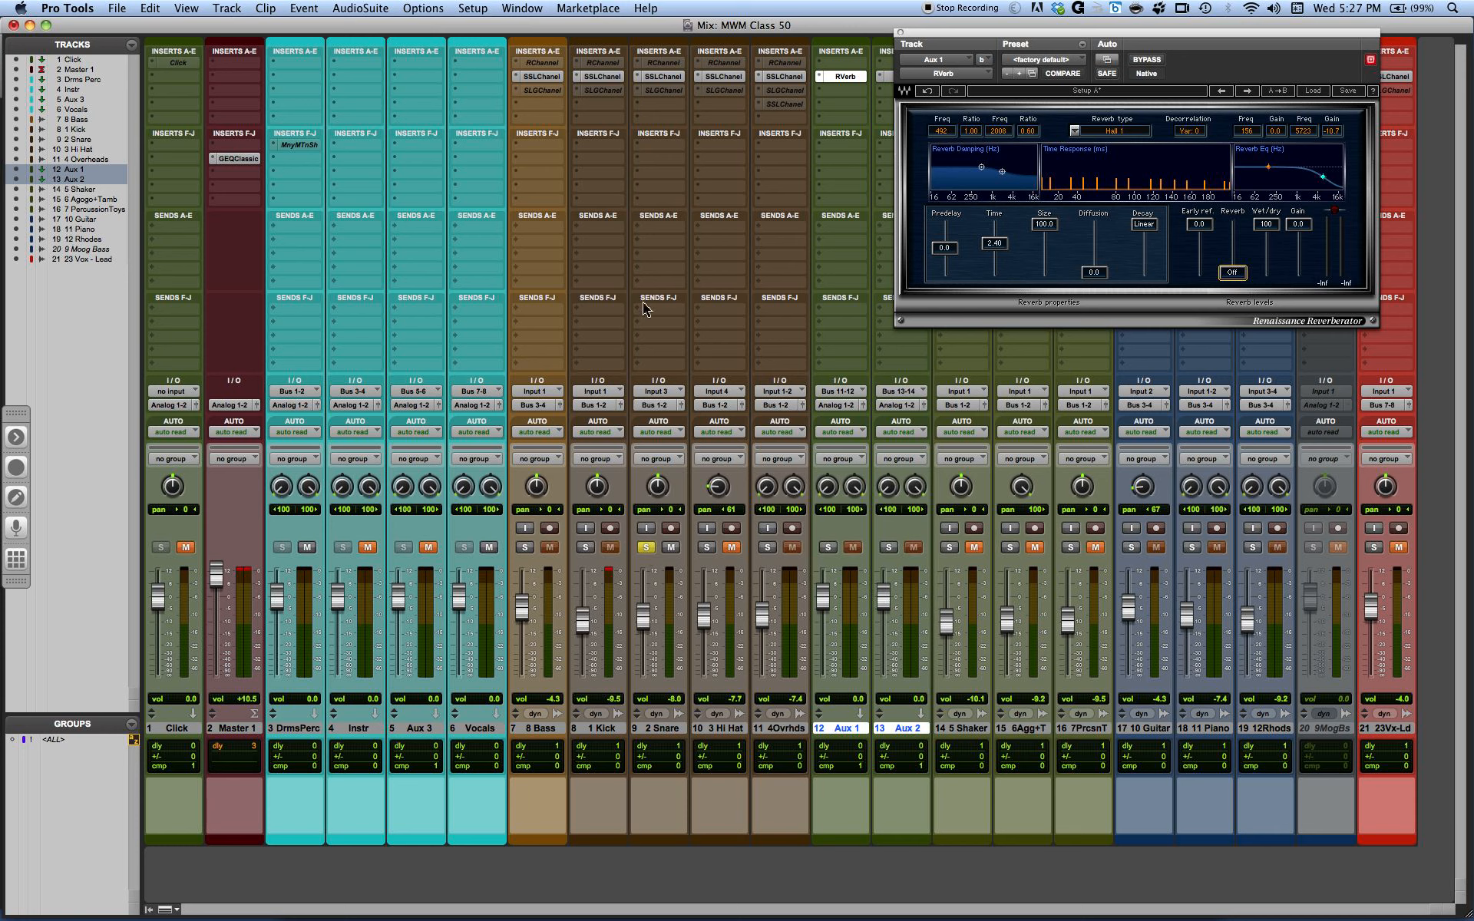
pyautogui.click(642, 231)
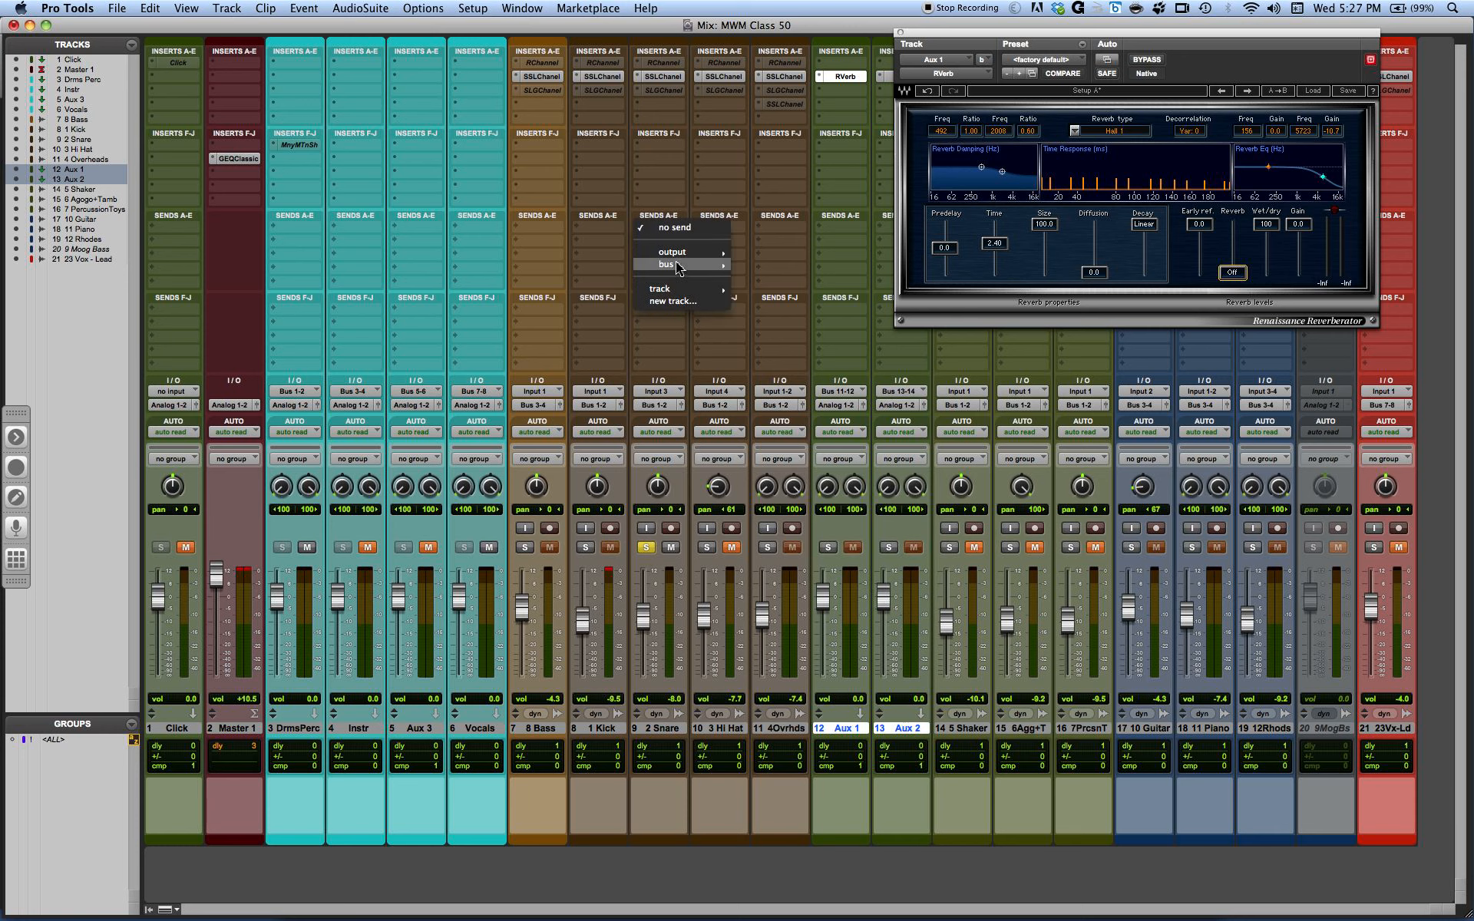
pyautogui.moveTo(680, 265)
pyautogui.click(770, 202)
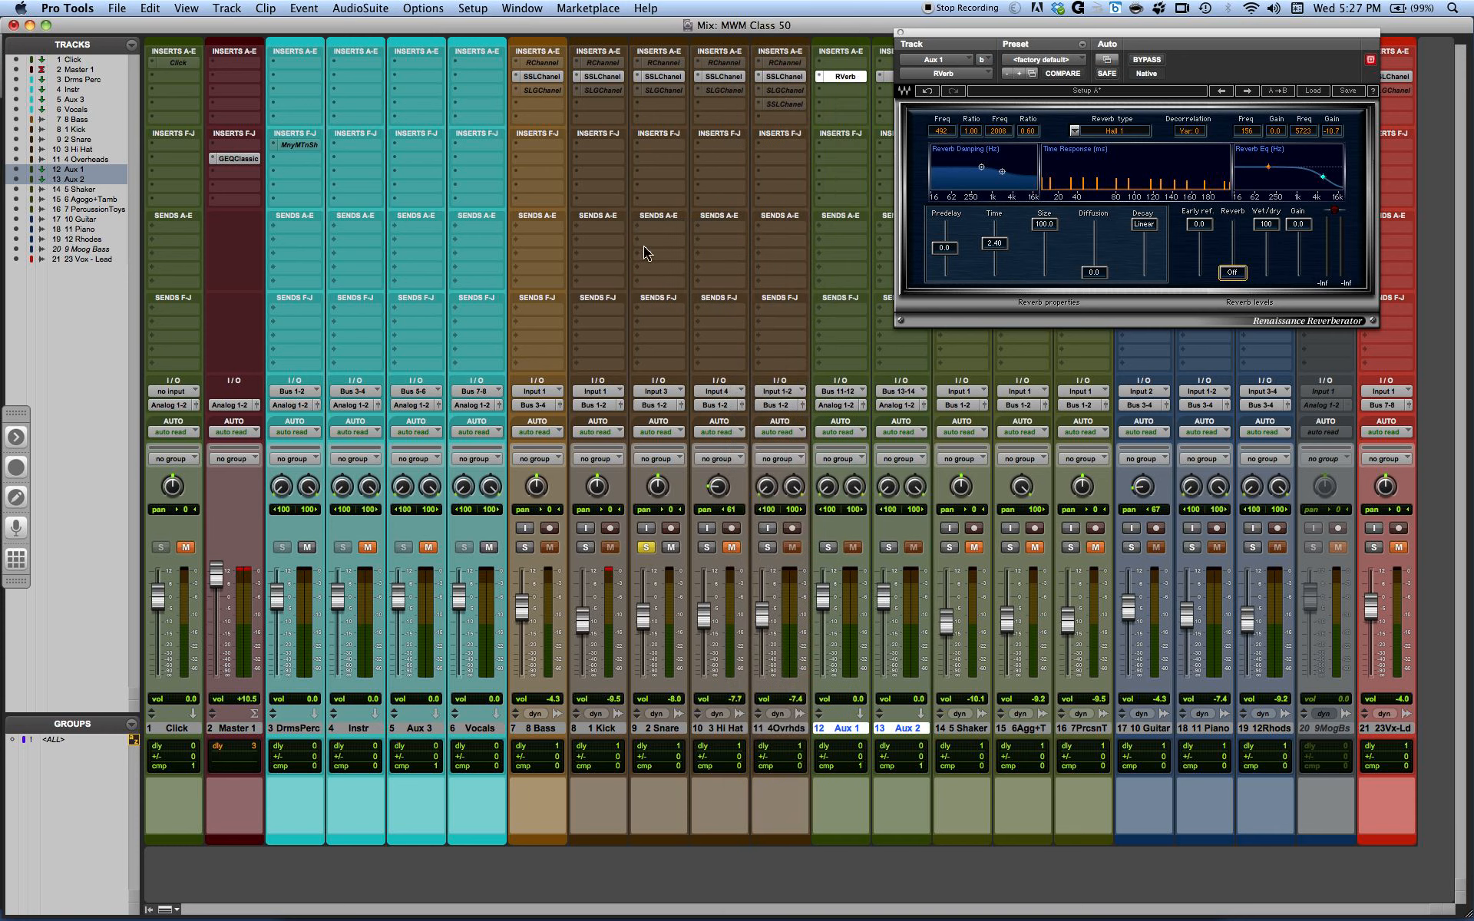
pyautogui.click(642, 241)
pyautogui.moveTo(674, 279)
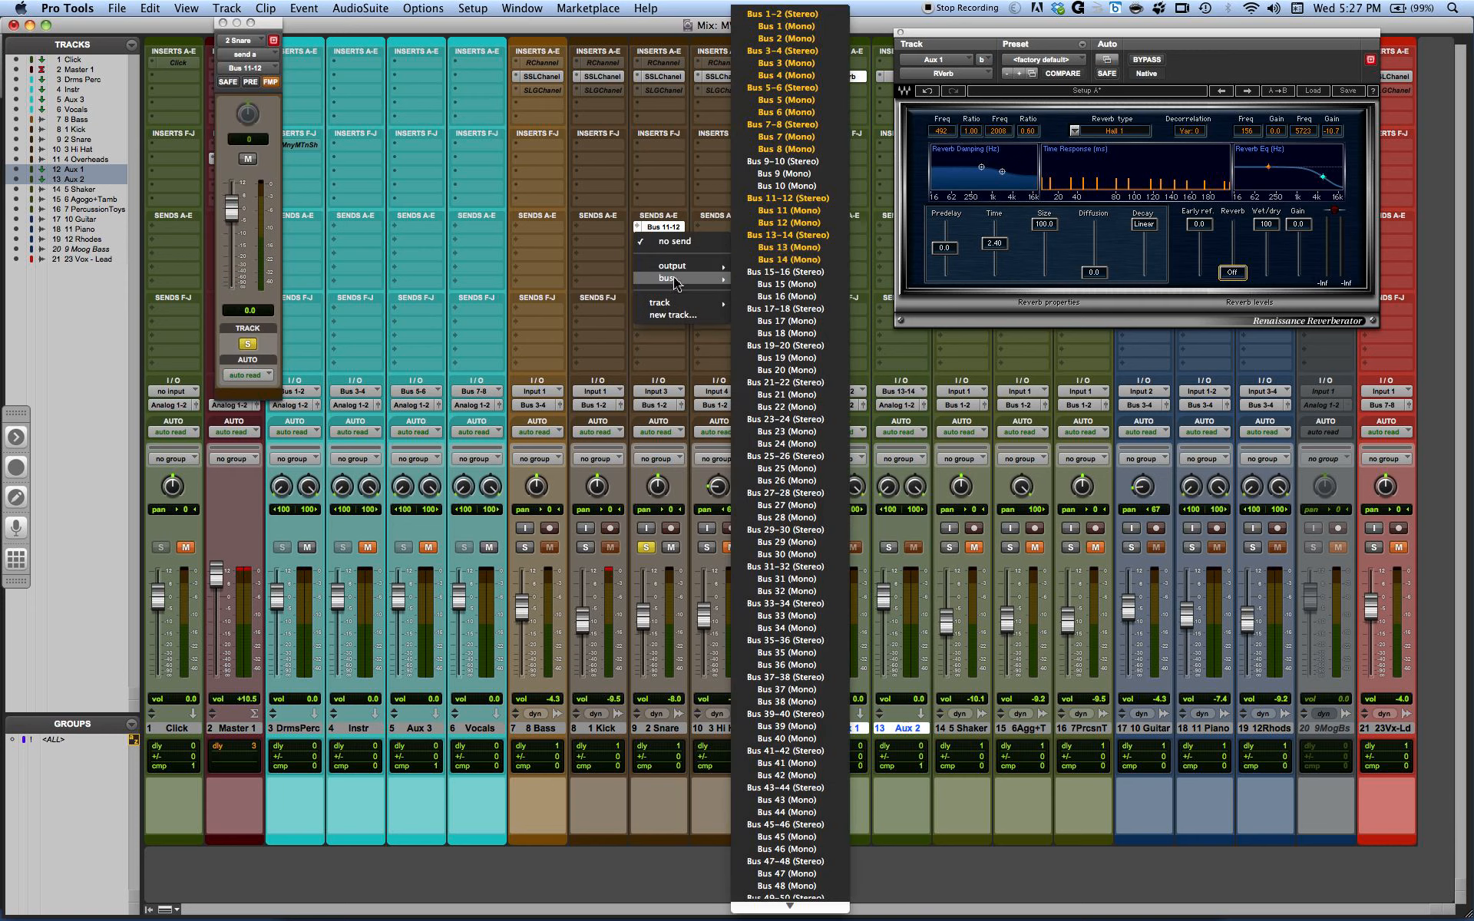
pyautogui.click(775, 233)
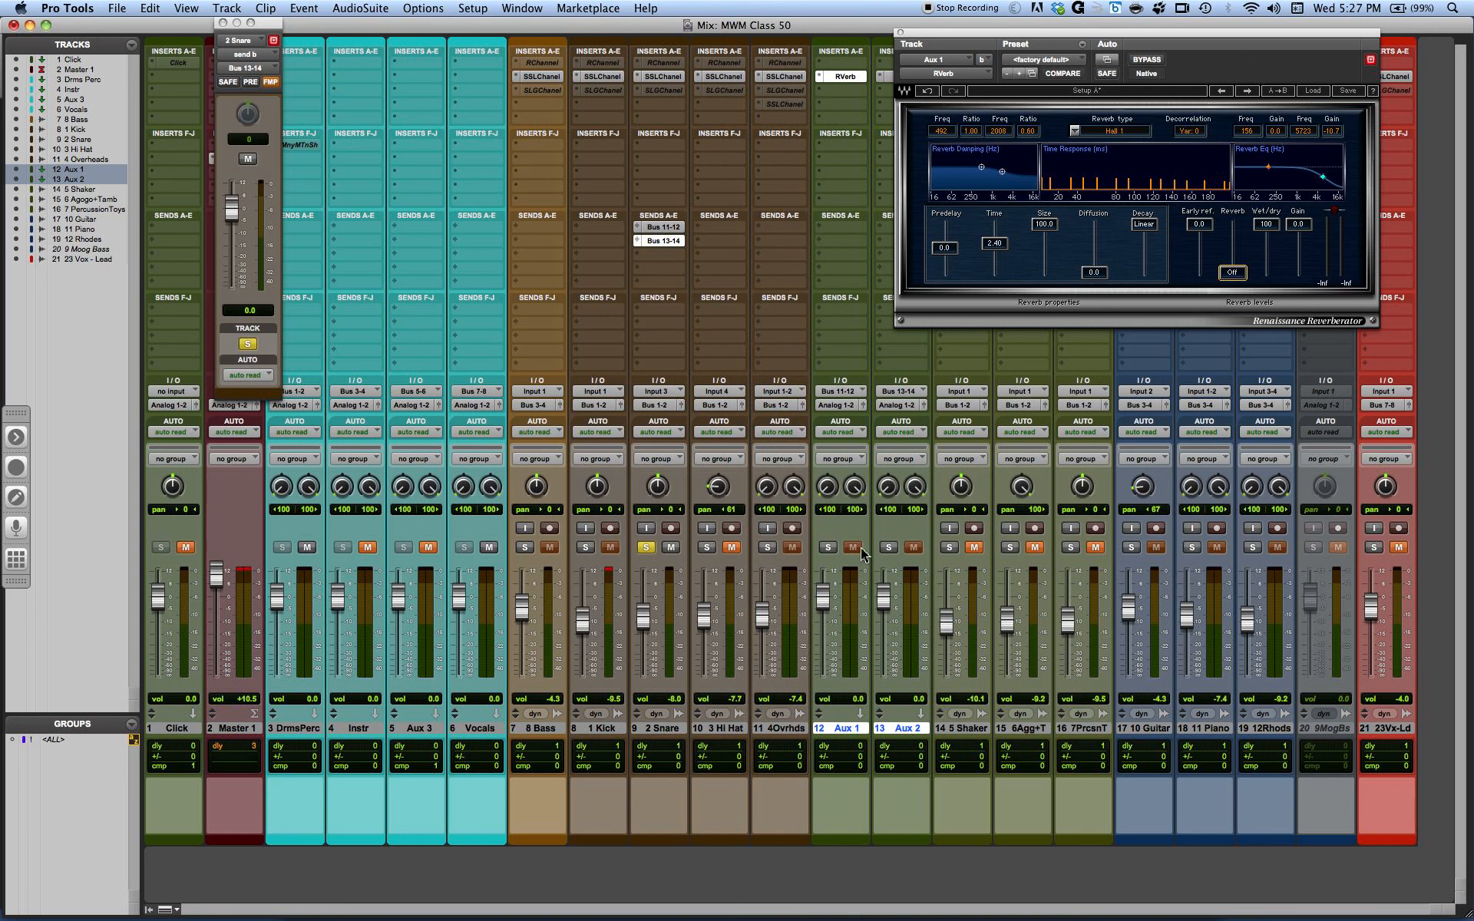
# Step: Put Aux 1 and Aux 2 into solo-safe mode
pyautogui.keyDown('super'); pyautogui.click(826, 548); pyautogui.keyUp('super')
pyautogui.keyDown('super'); pyautogui.click(889, 547); pyautogui.keyUp('super')
# Step: Reduce the room size in Aux 1's RVerb to 13.4
pyautogui.click(996, 242)
pyautogui.moveTo(1043, 225); pyautogui.dragTo(1043, 259)
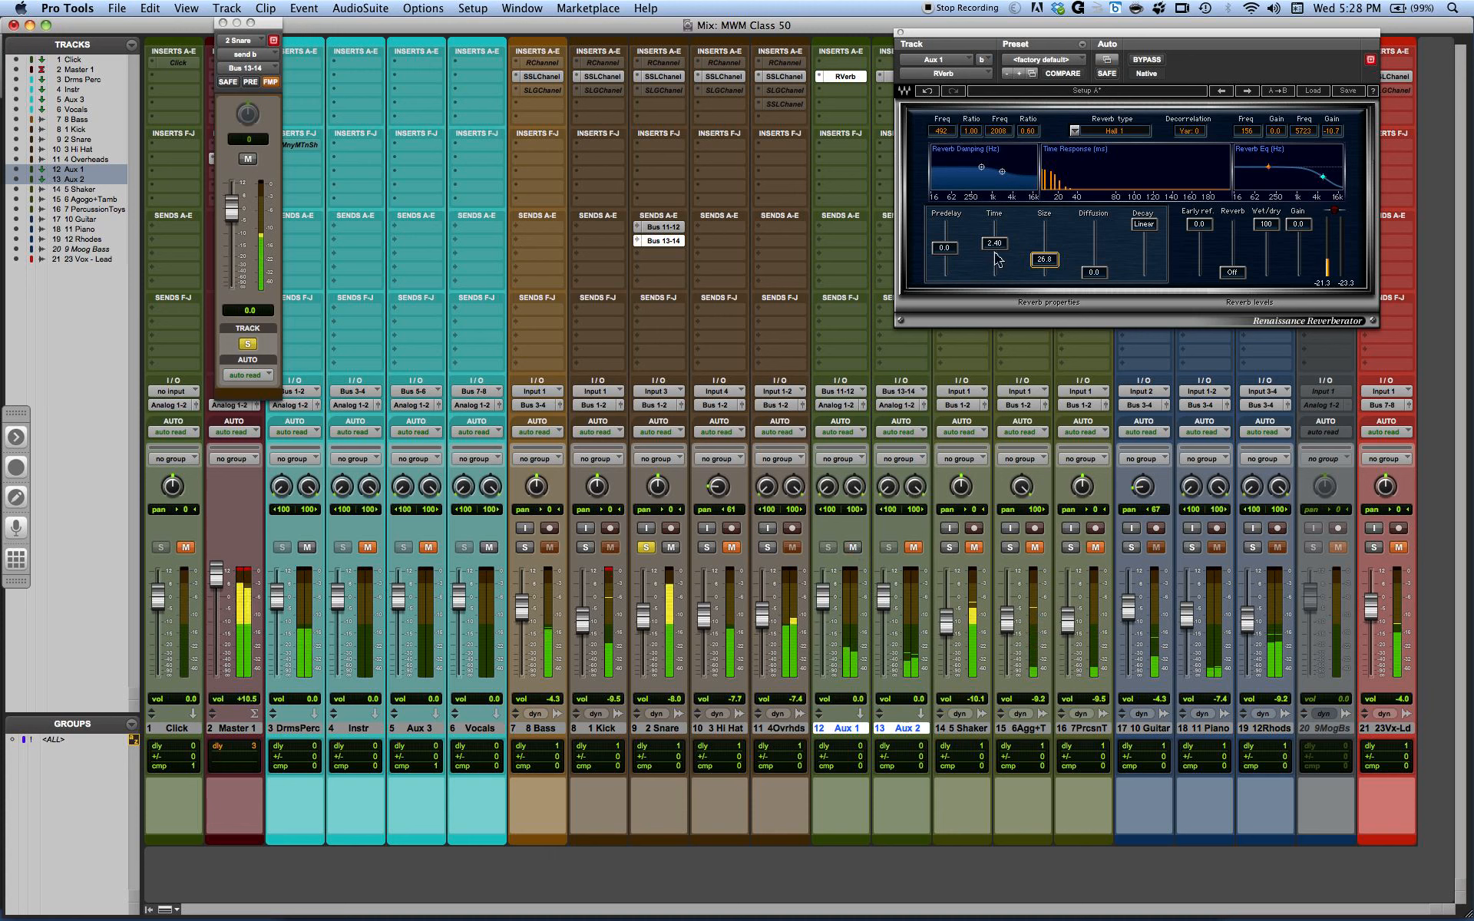
pyautogui.moveTo(1045, 259)
pyautogui.mouseDown()
pyautogui.moveTo(1044, 240)
pyautogui.moveTo(1044, 267)
pyautogui.mouseUp()
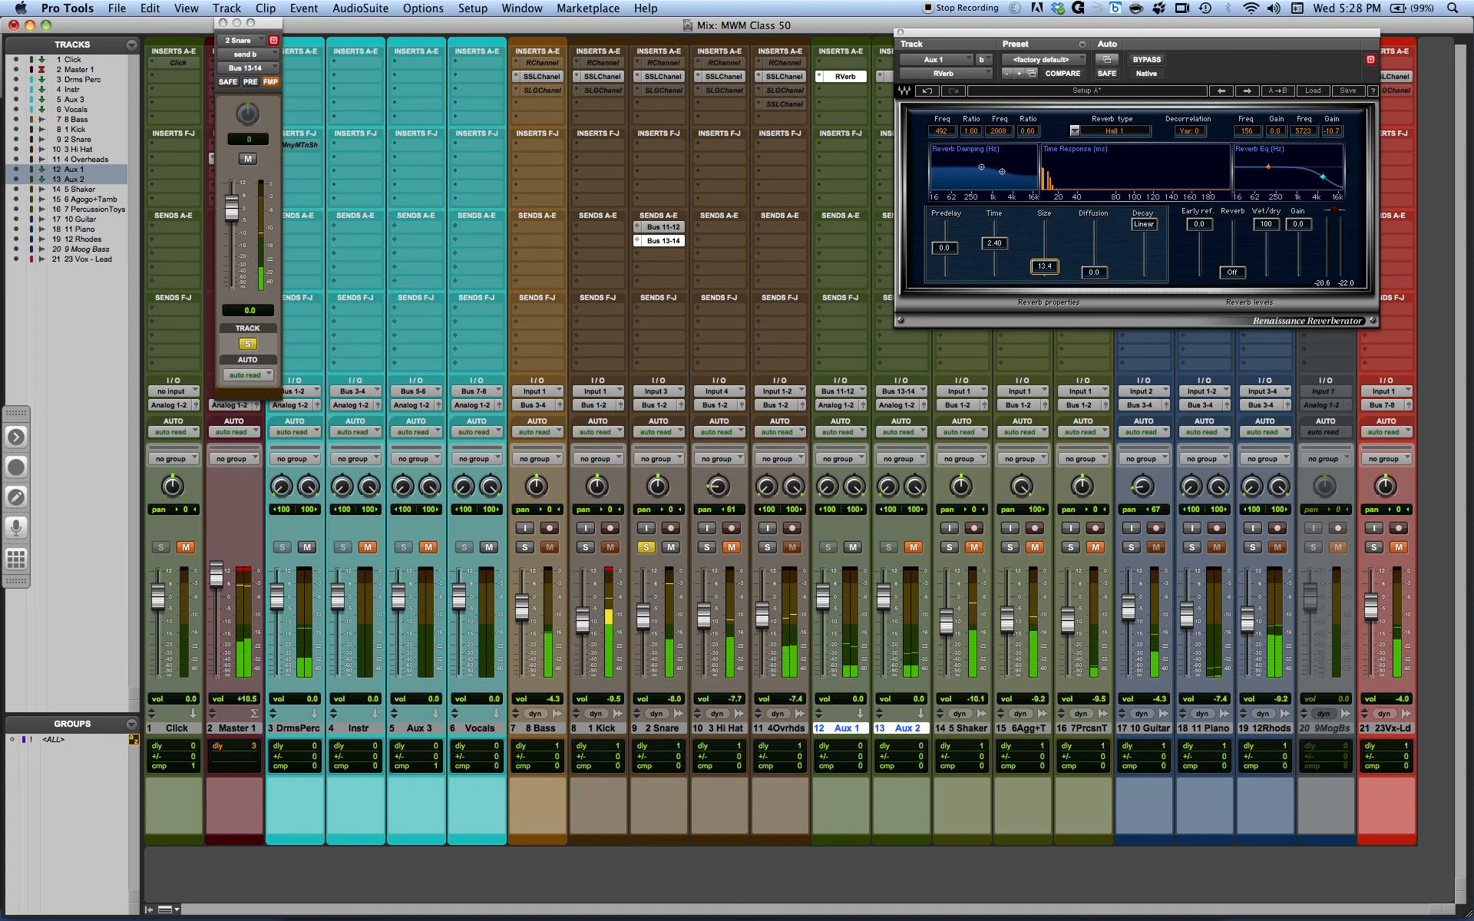
# Step: Audition the decorrelation variations in Aux 1's RVerb and return to Var: 0
pyautogui.click(1187, 132)
pyautogui.click(1187, 132)
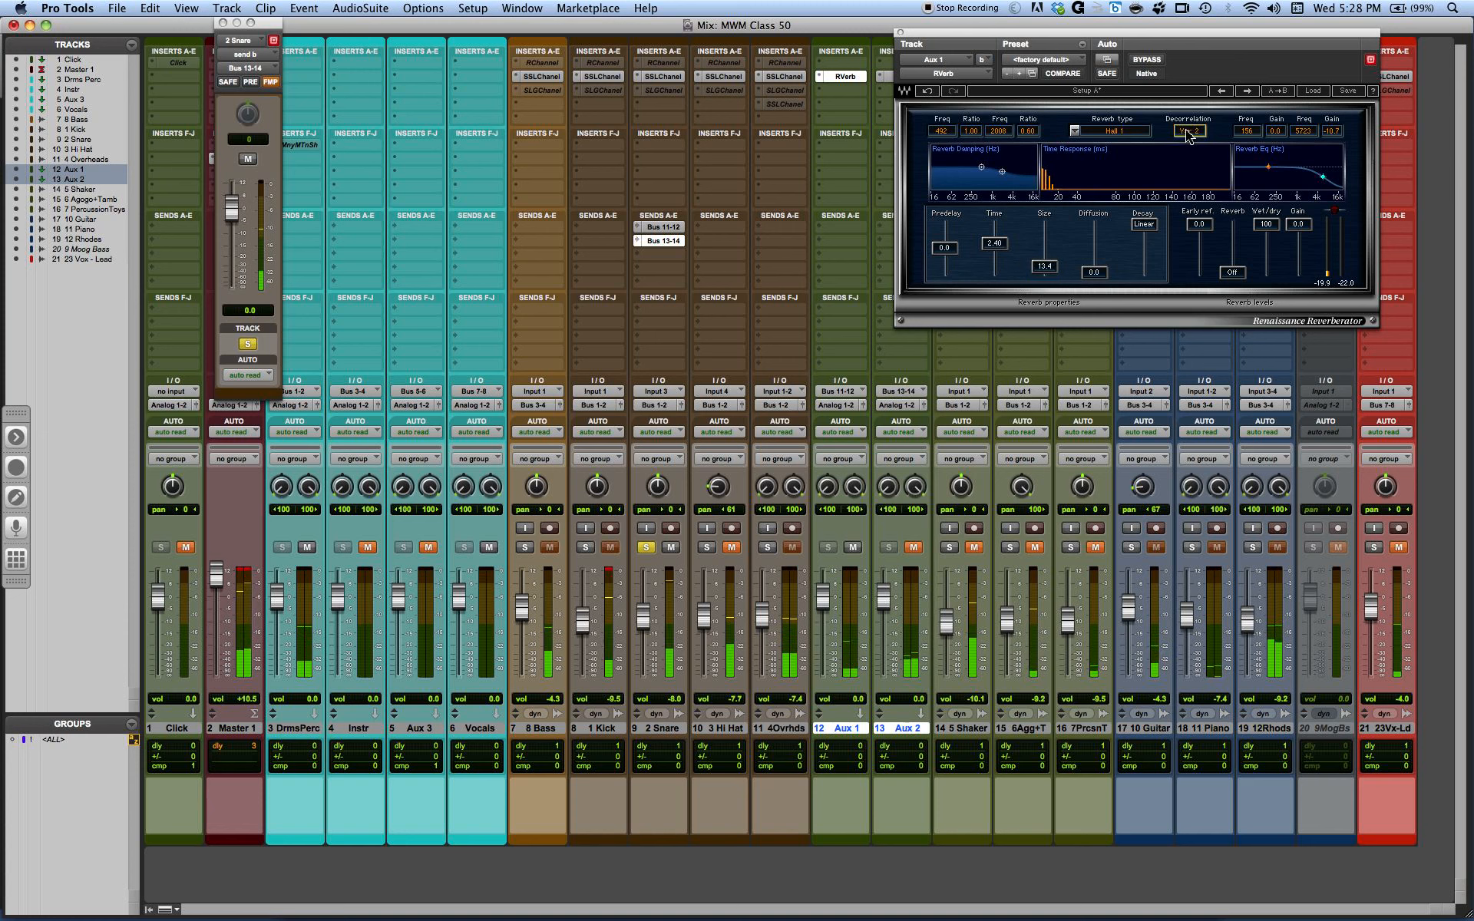
pyautogui.click(1187, 132)
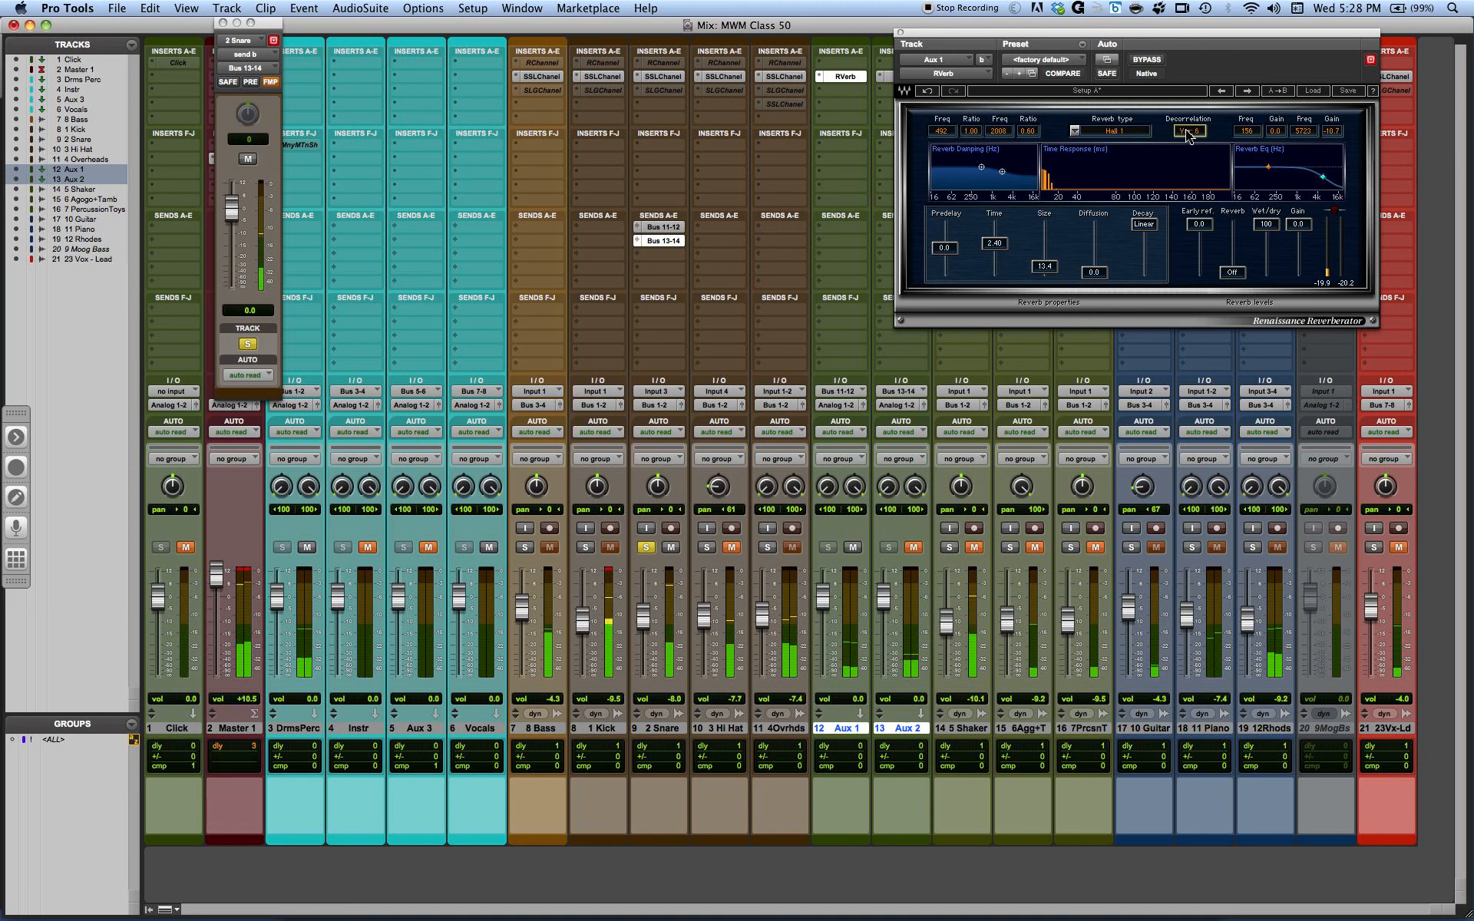
pyautogui.click(1187, 131)
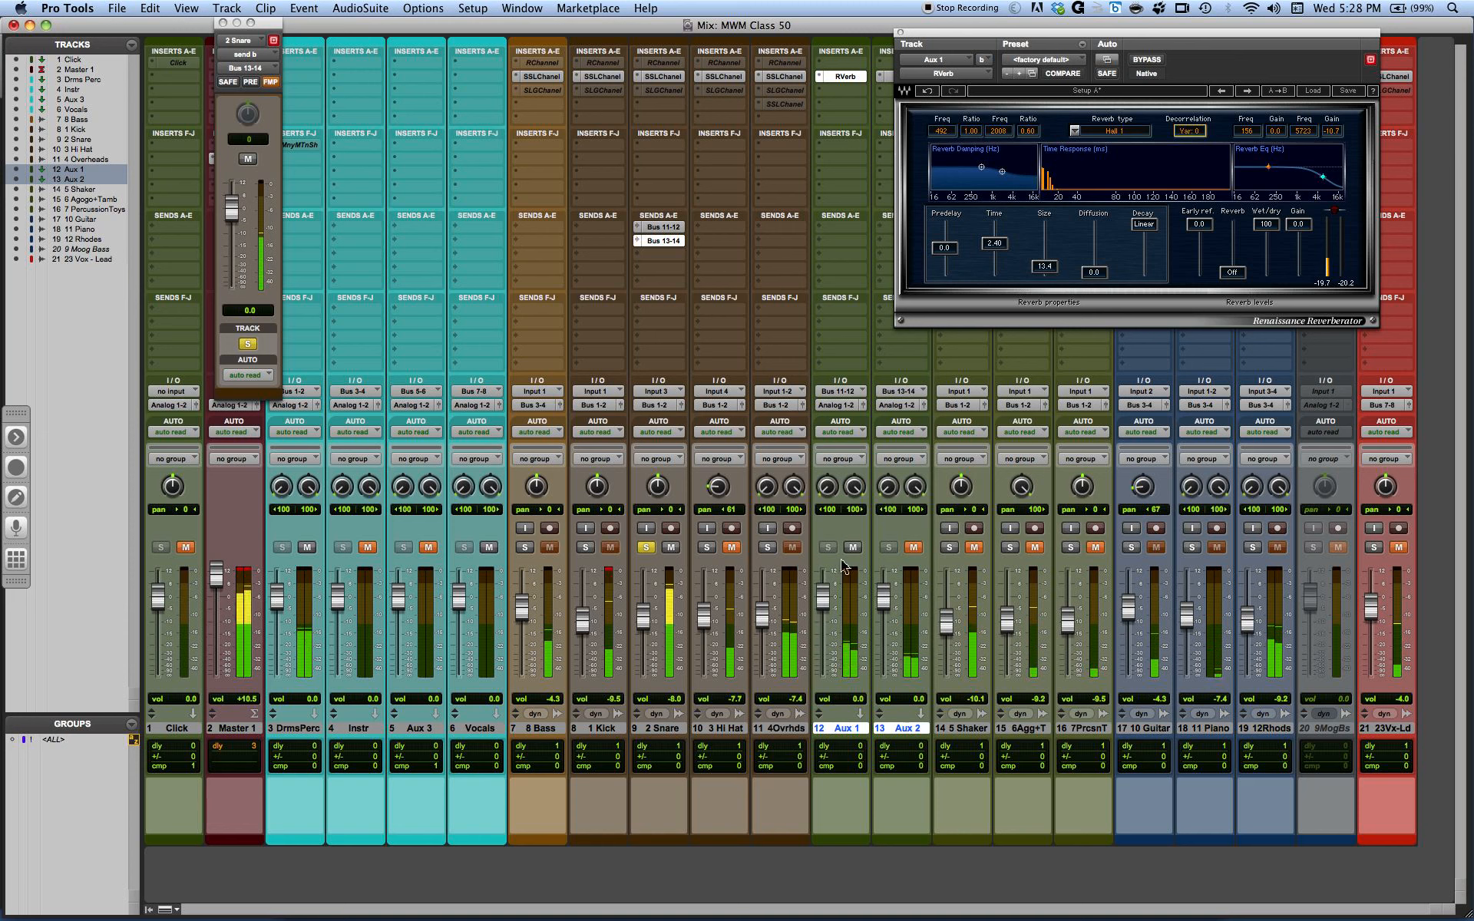
# Step: Raise the high band of RVerb's reverb EQ to 20872 Hz and set the room size to 15.2
pyautogui.moveTo(1322, 177)
pyautogui.mouseDown()
pyautogui.moveTo(1316, 164)
pyautogui.moveTo(1238, 177)
pyautogui.moveTo(1341, 164)
pyautogui.moveTo(1342, 178)
pyautogui.mouseUp()
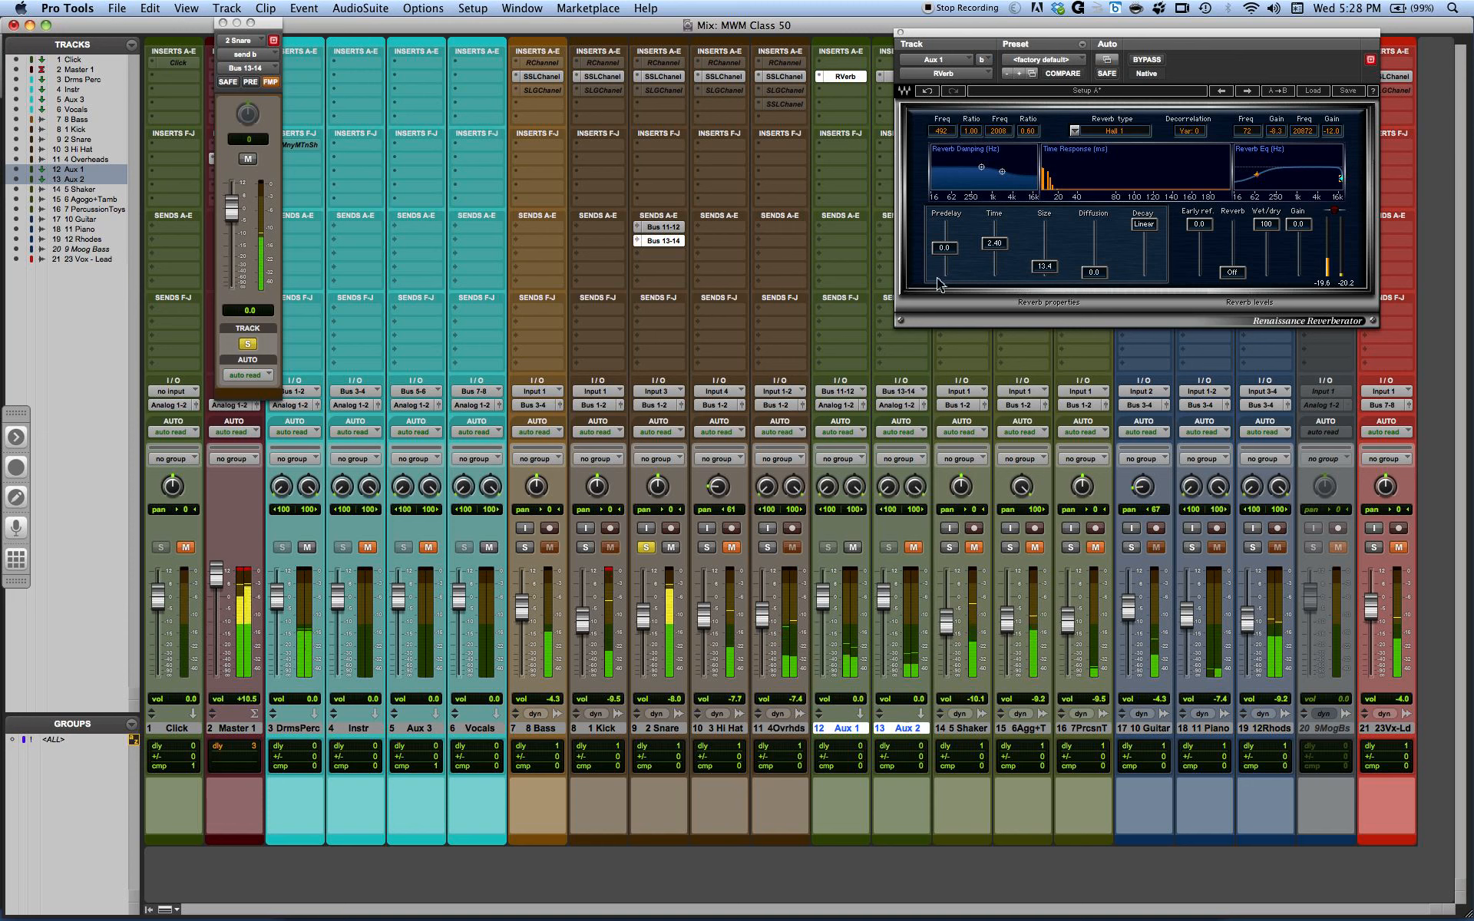
pyautogui.moveTo(1041, 244); pyautogui.dragTo(1041, 231)
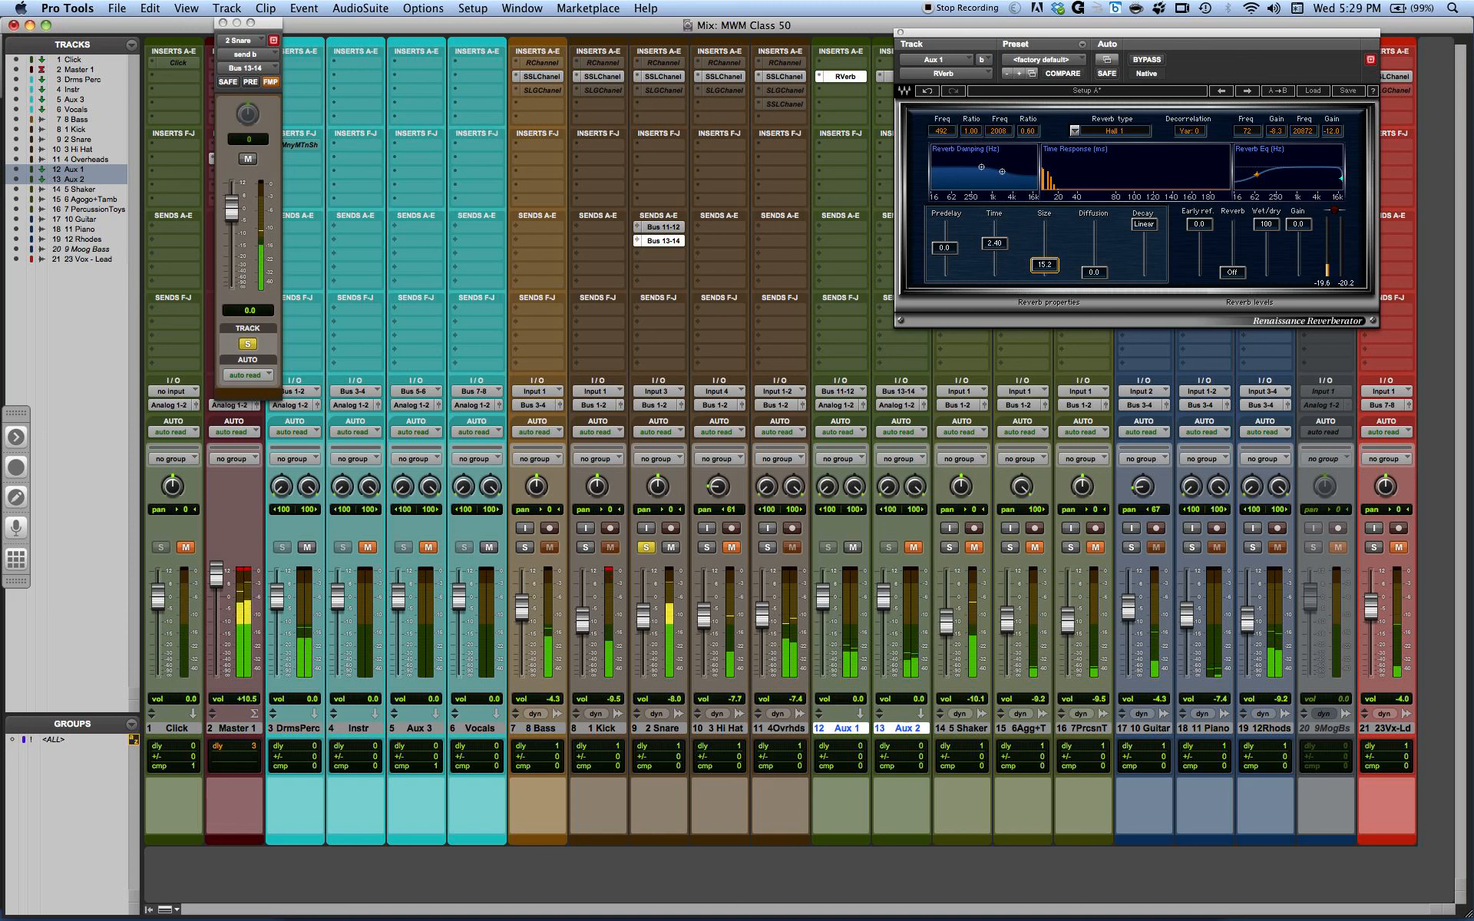
pyautogui.moveTo(1043, 265); pyautogui.dragTo(1042, 263)
# Step: Set the decorrelation in Aux 1's RVerb to Var: 6
pyautogui.click(1193, 132)
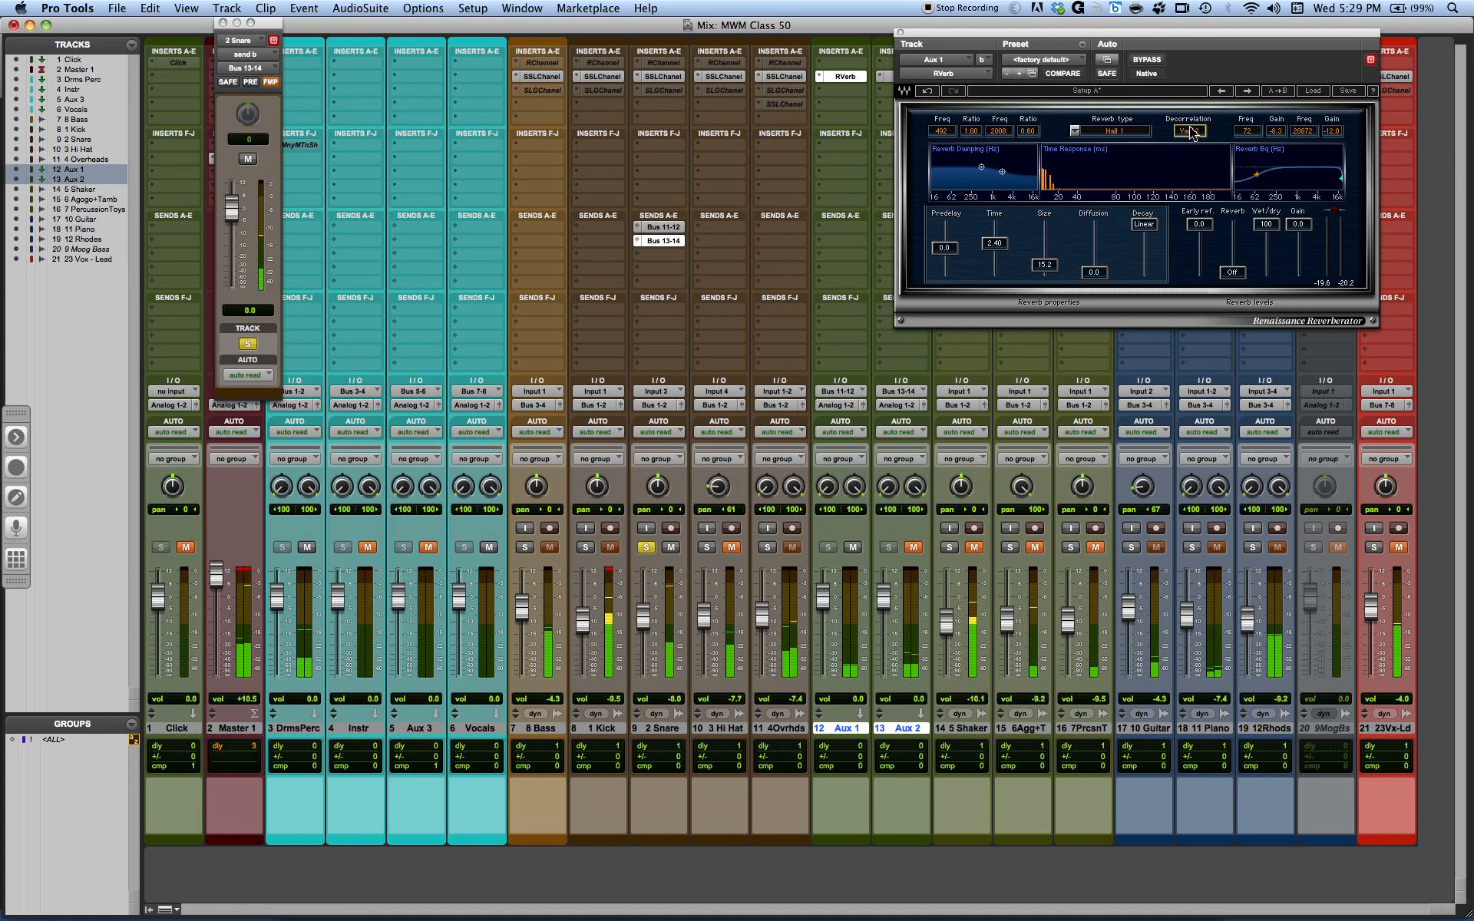
pyautogui.click(1190, 127)
pyautogui.click(1191, 131)
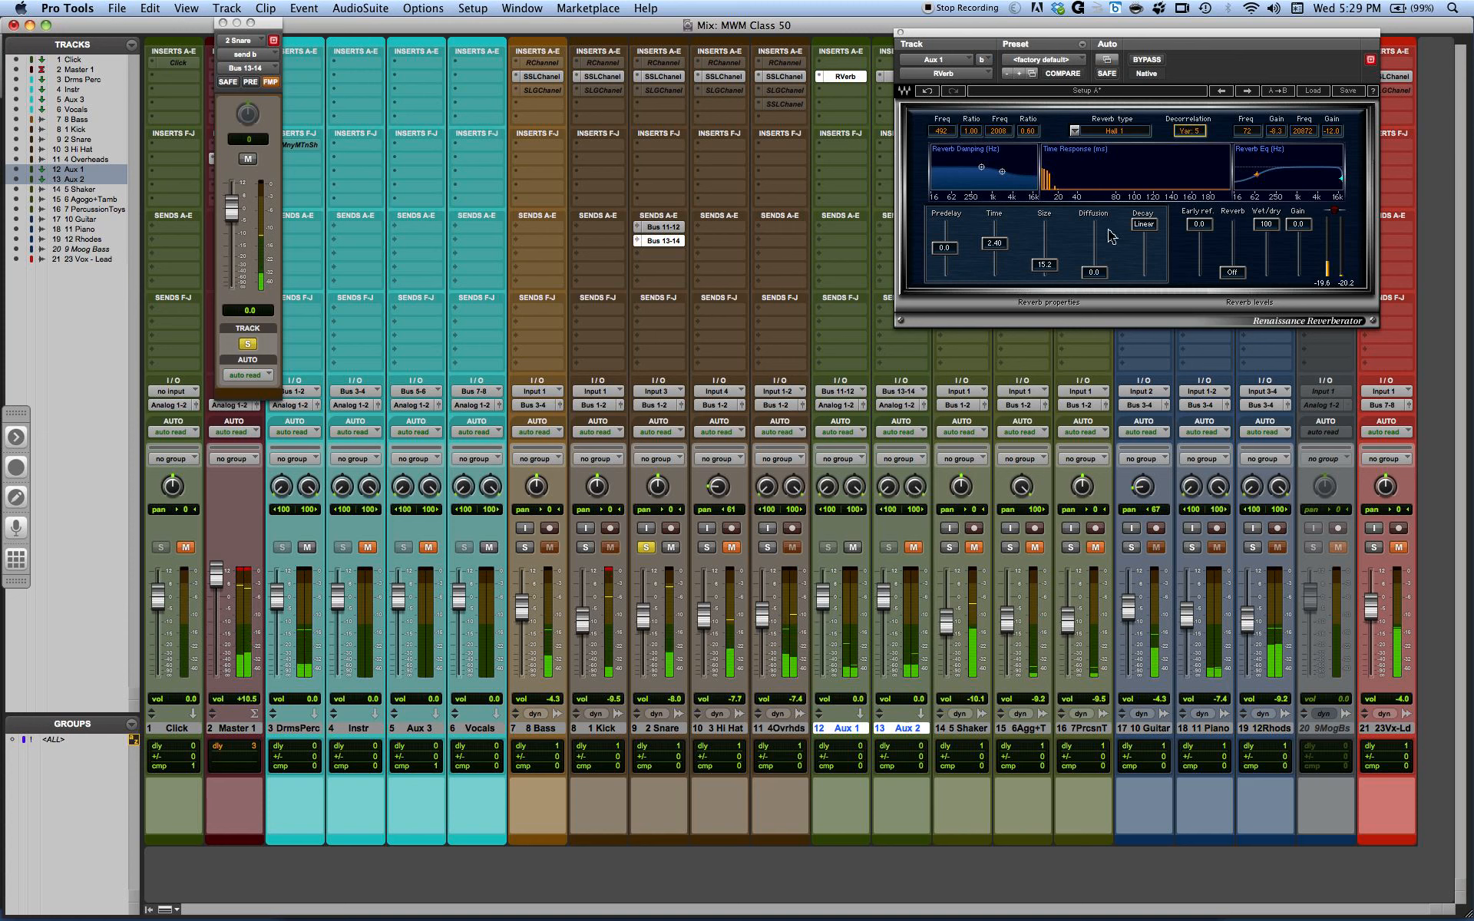
pyautogui.click(1183, 133)
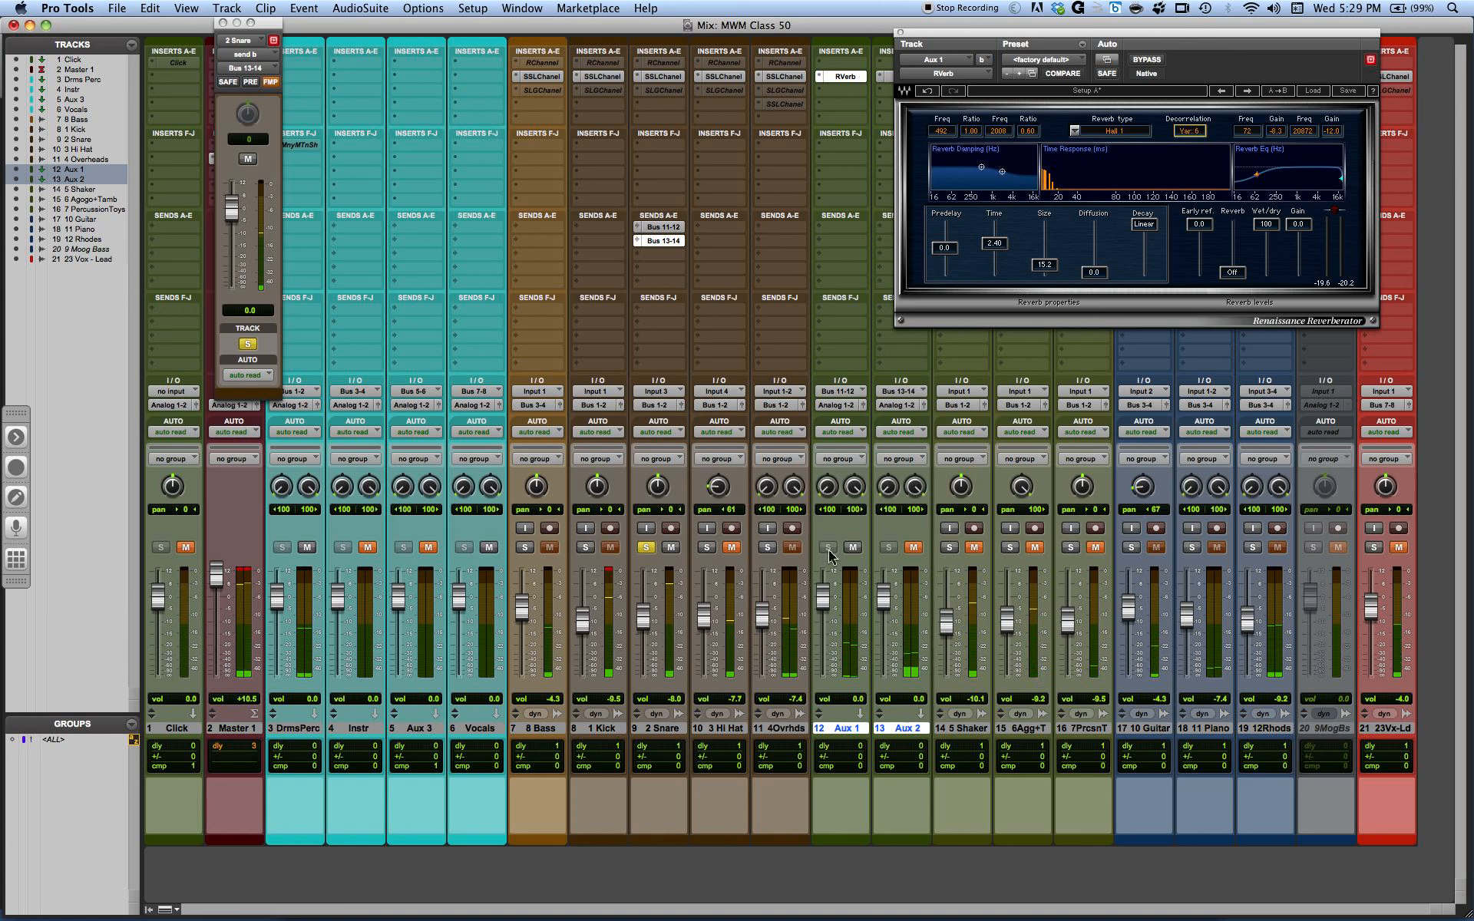
# Step: Bring Aux 1's fader up from silence to about -4.9 dB, and raise the reverb EQ's low-band frequency with a deeper cut
pyautogui.moveTo(825, 605); pyautogui.dragTo(806, 840)
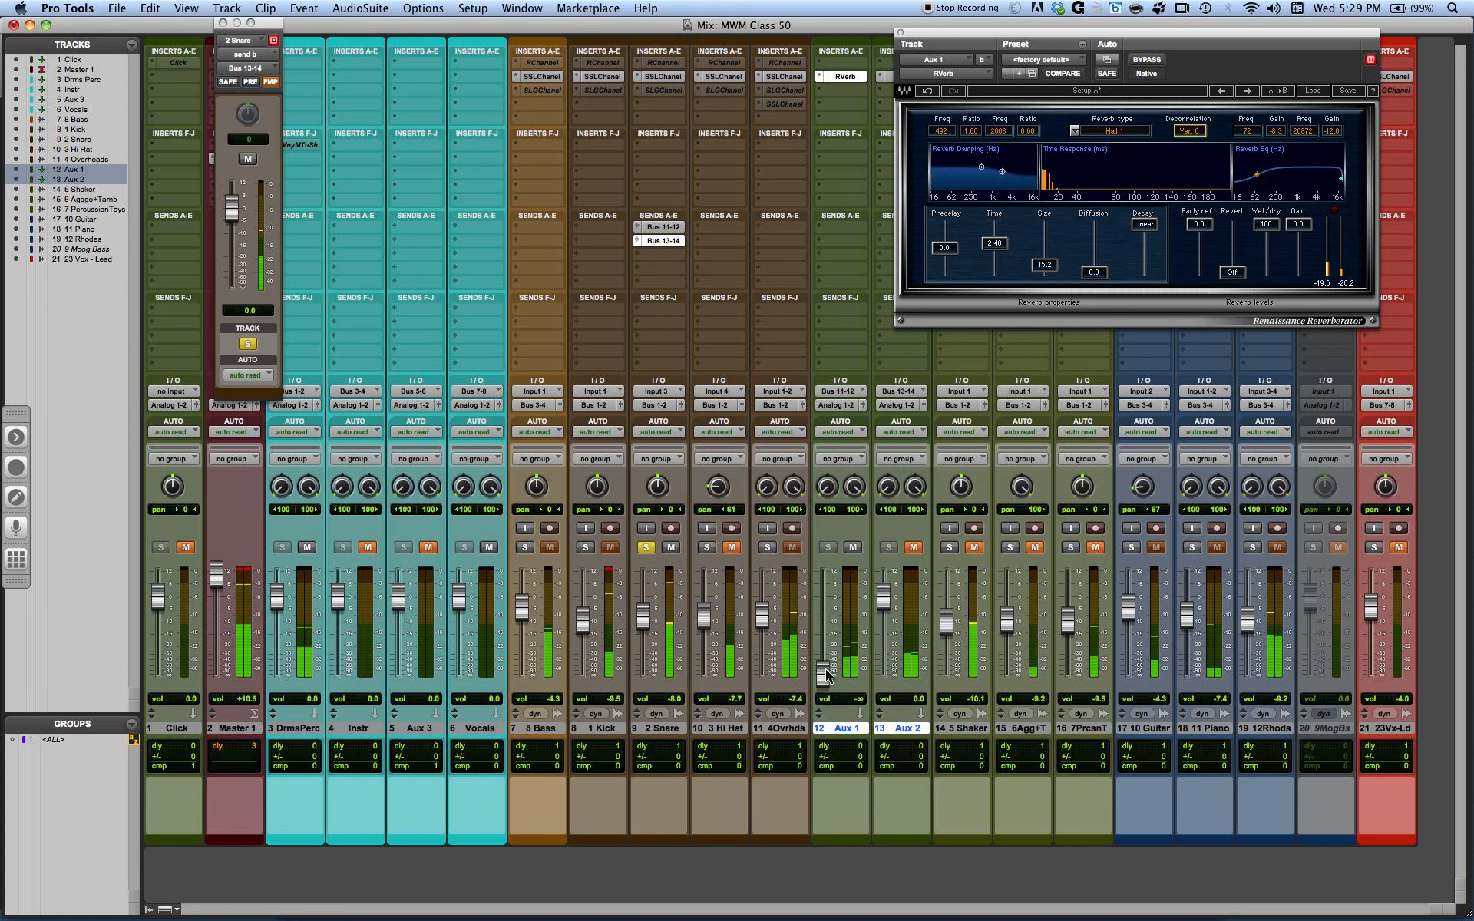
pyautogui.moveTo(826, 675); pyautogui.dragTo(825, 614)
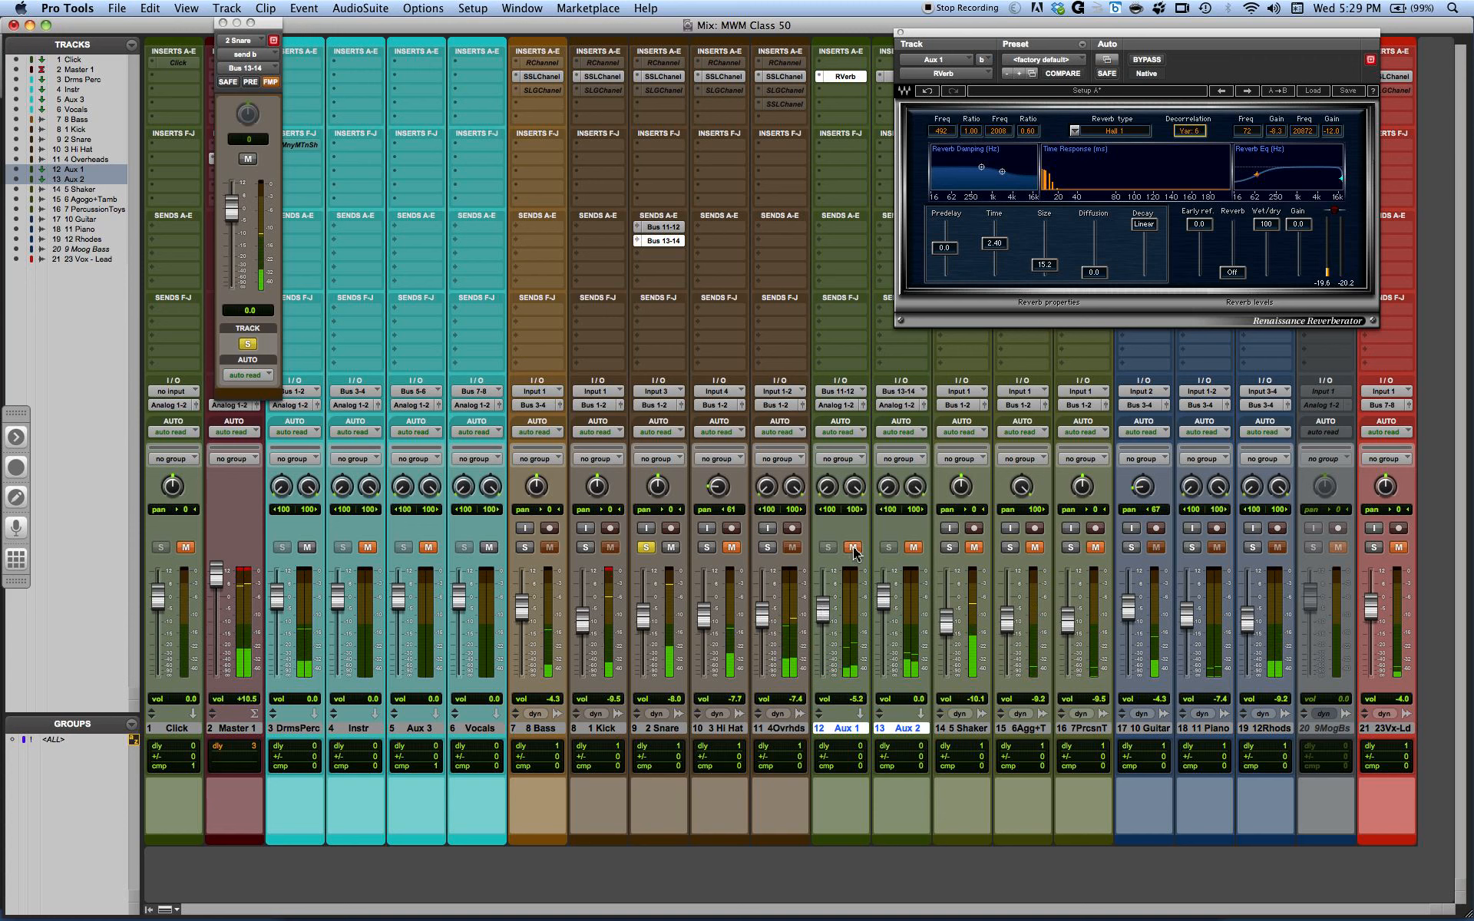
pyautogui.moveTo(824, 616); pyautogui.dragTo(823, 614)
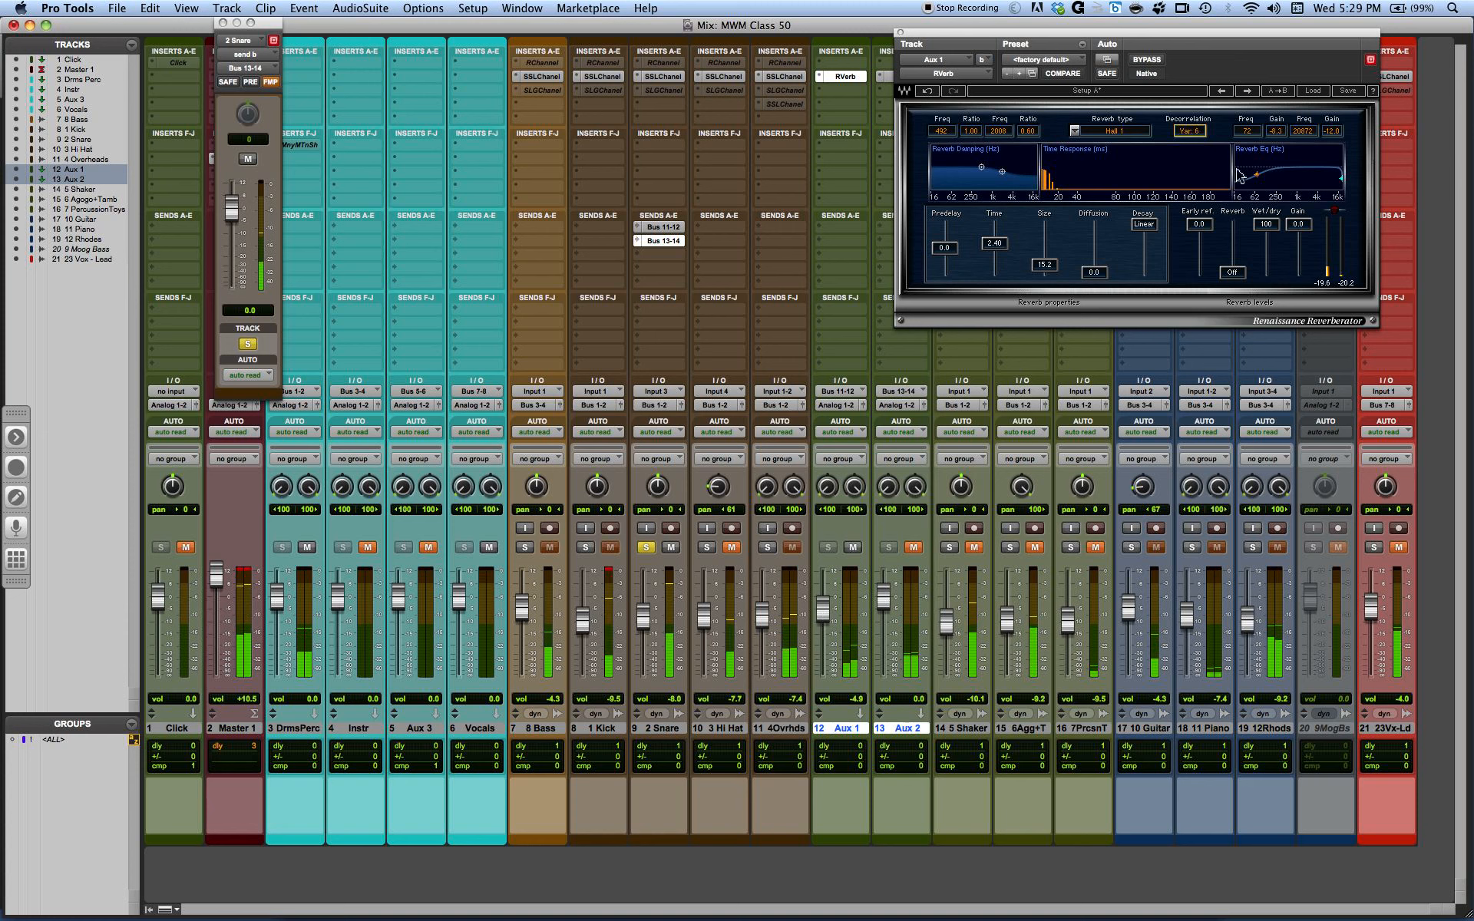
pyautogui.moveTo(1258, 178); pyautogui.dragTo(1274, 179)
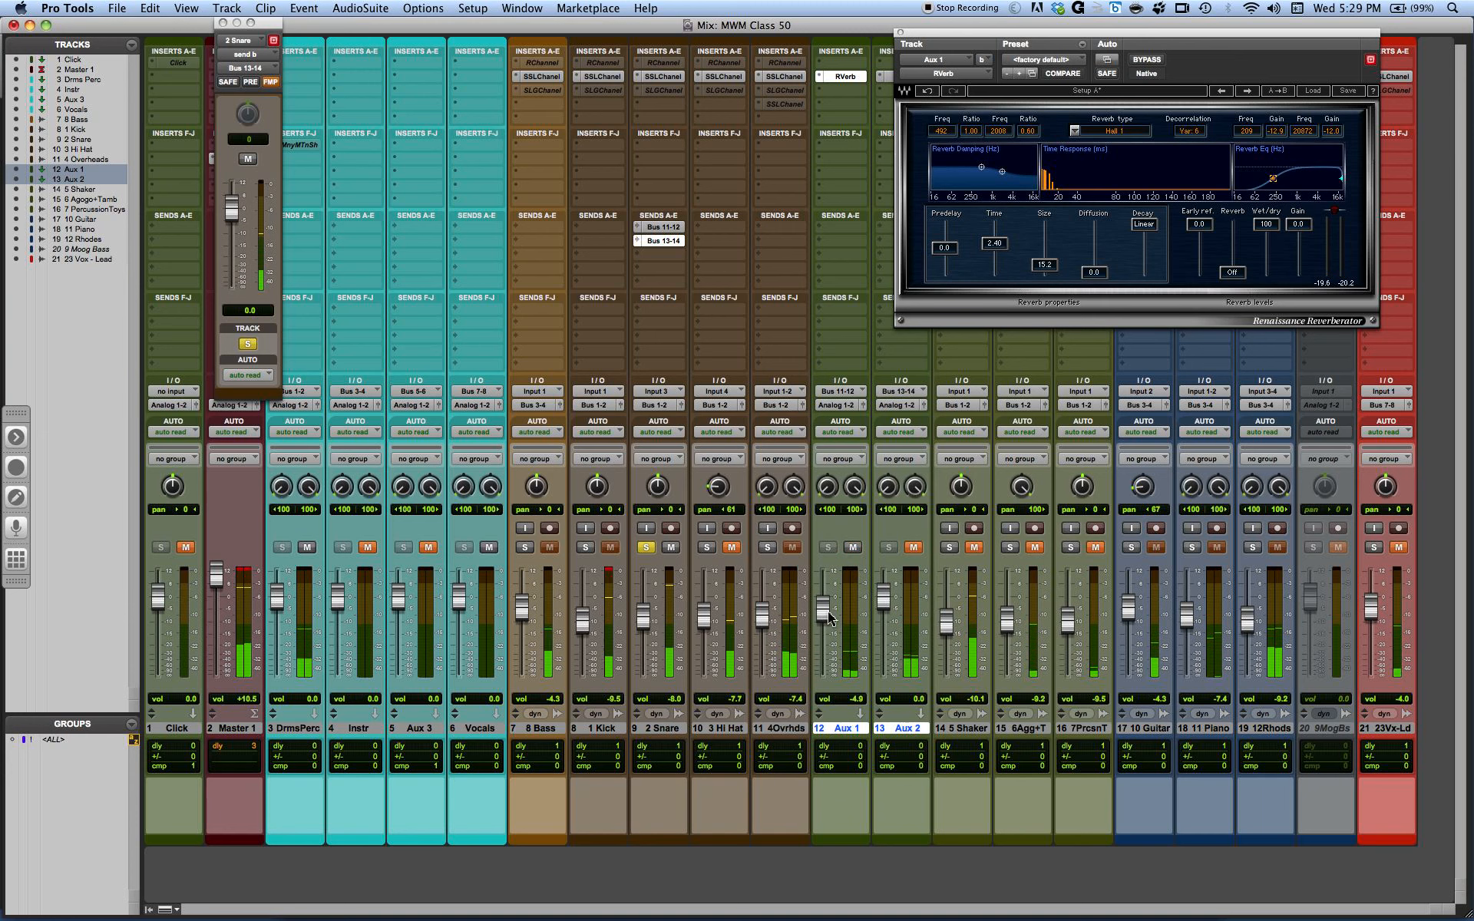
# Step: Centre both of Aux 1's pans and set its fader to about -4.6 dB, comparing the track muted and unmuted
pyautogui.moveTo(830, 618); pyautogui.dragTo(829, 621)
pyautogui.keyDown('alt'); pyautogui.click(829, 493); pyautogui.keyUp('alt')
pyautogui.keyDown('alt'); pyautogui.click(853, 491); pyautogui.keyUp('alt')
pyautogui.moveTo(824, 612); pyautogui.dragTo(824, 609)
pyautogui.click(853, 547)
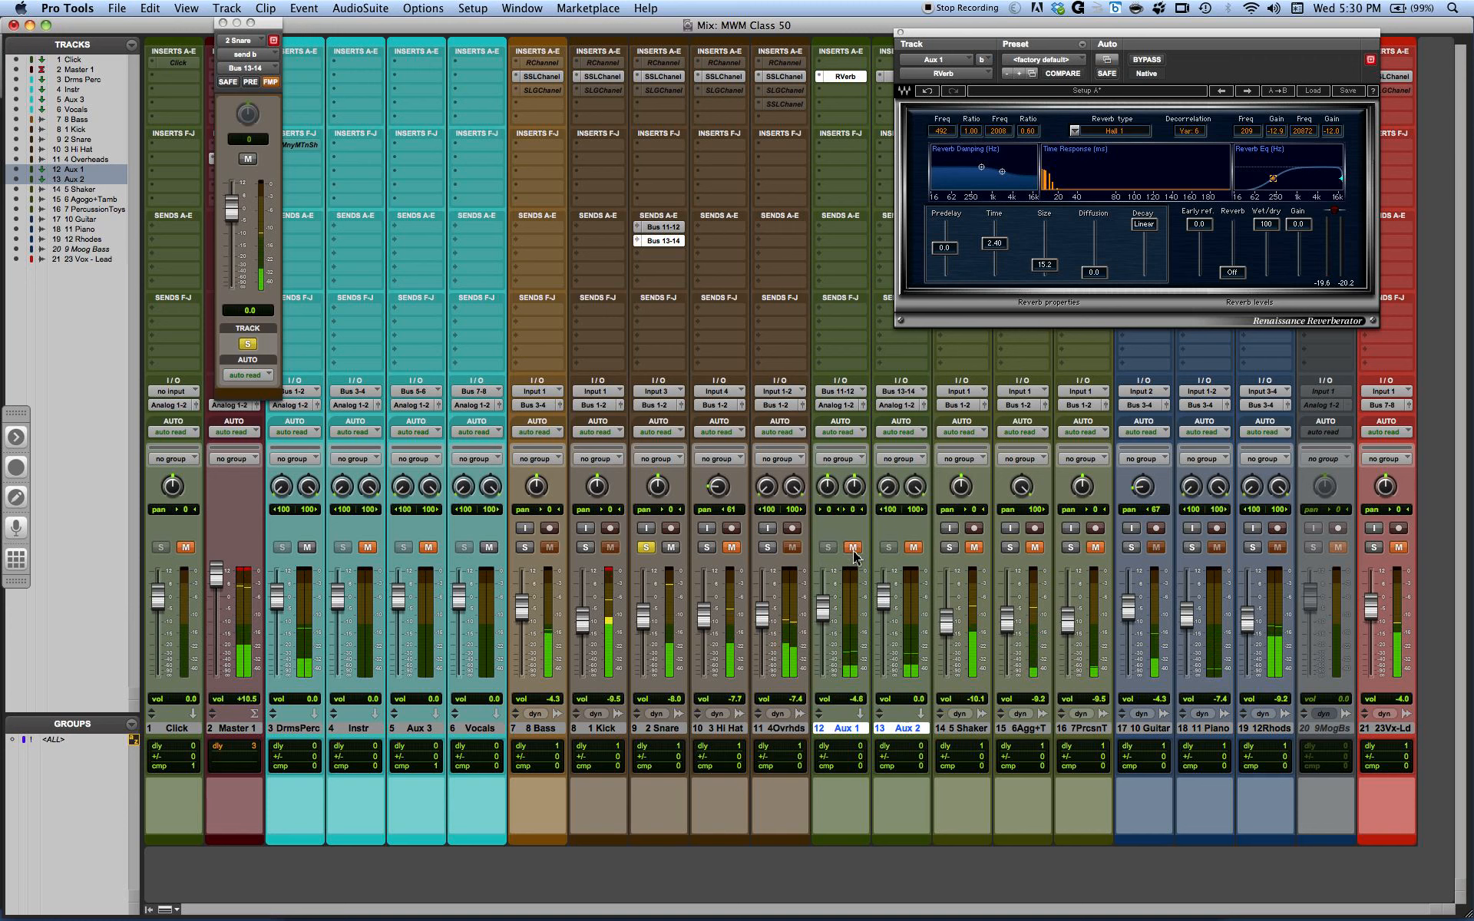
pyautogui.click(854, 547)
# Step: Link Aux 1's pans inversely at -45 and 45 with its fader at -4.3 dB, and mute the track for comparison
pyautogui.click(863, 405)
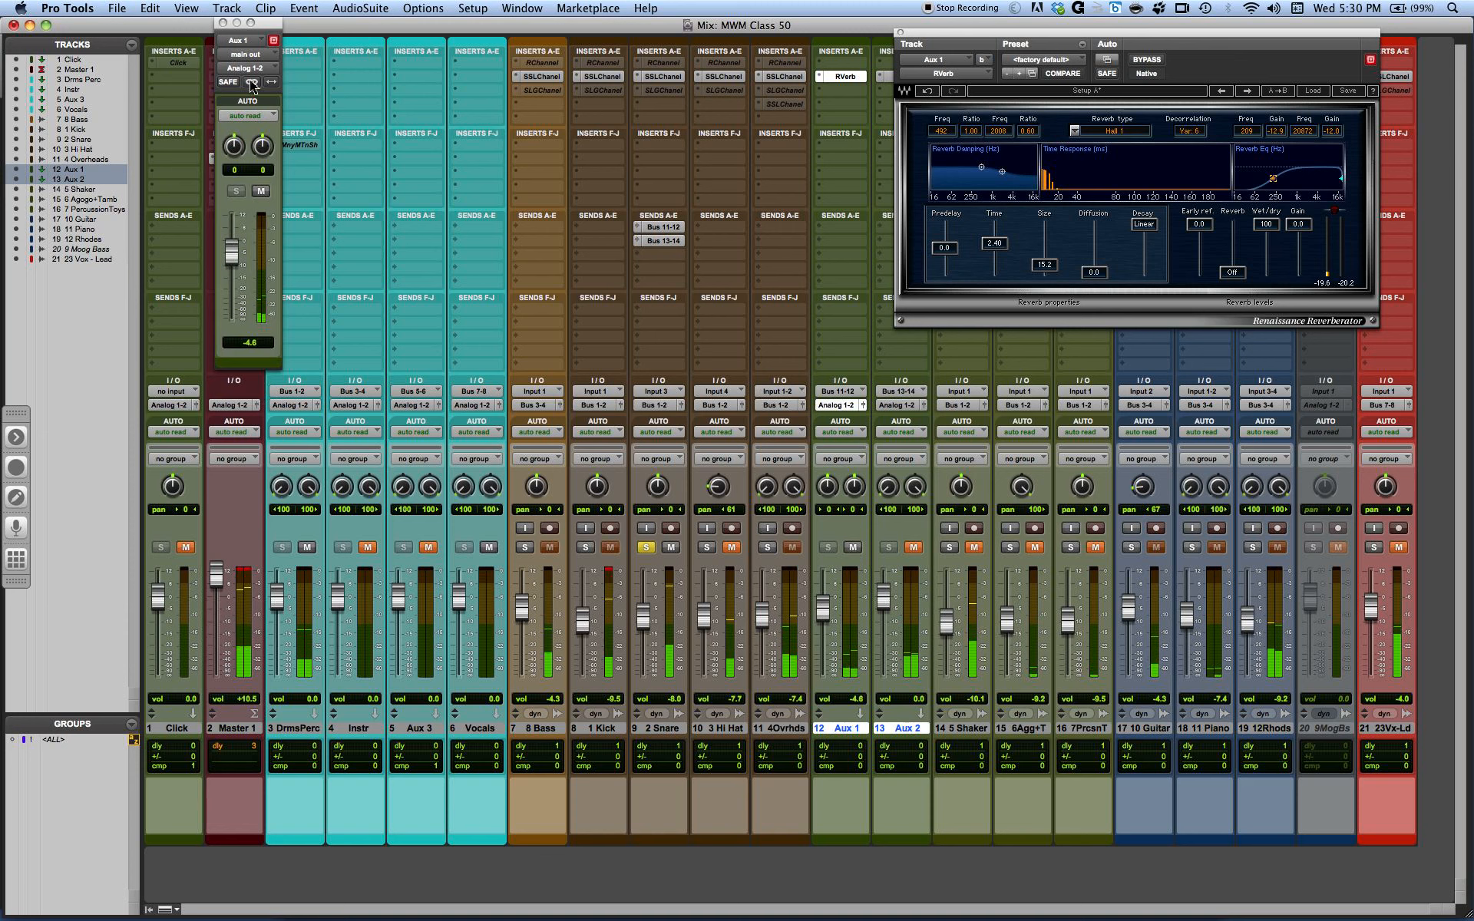
pyautogui.click(274, 82)
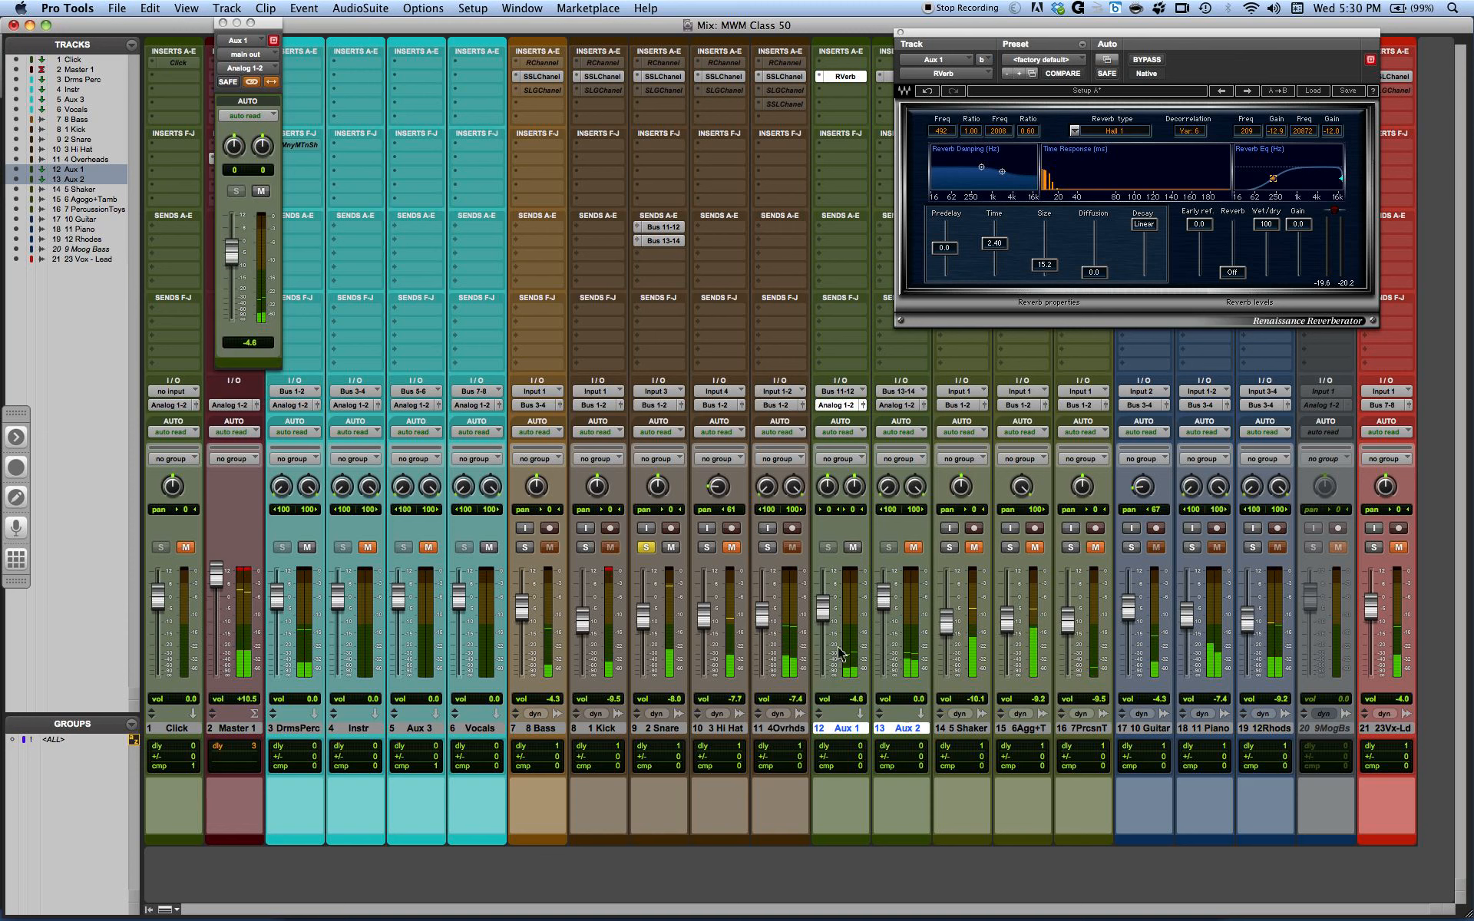
pyautogui.moveTo(823, 605); pyautogui.dragTo(823, 604)
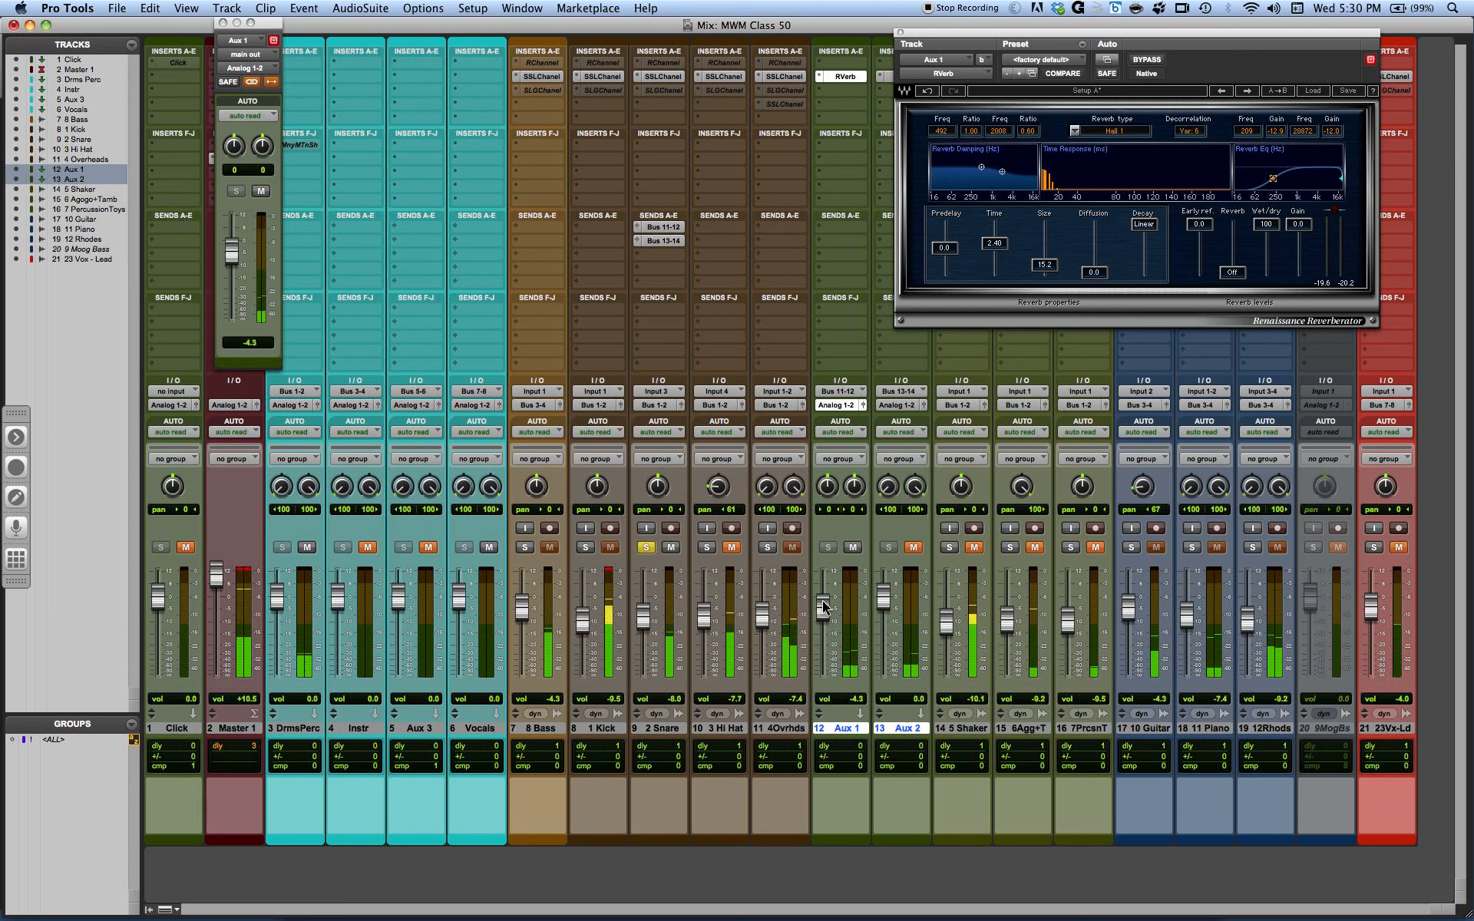
pyautogui.moveTo(234, 145); pyautogui.dragTo(236, 184)
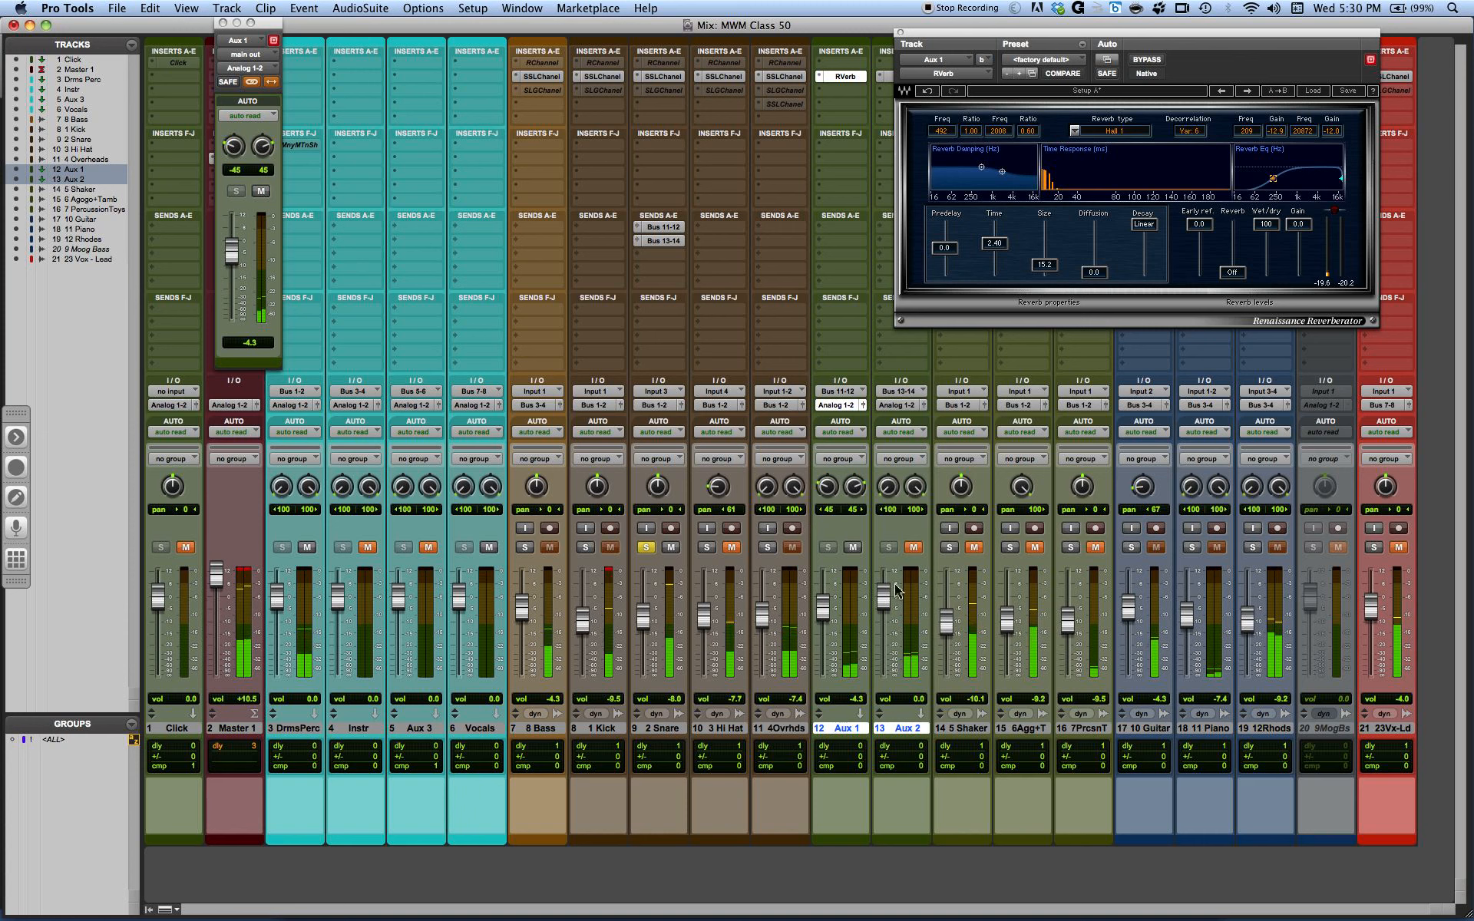
pyautogui.click(853, 547)
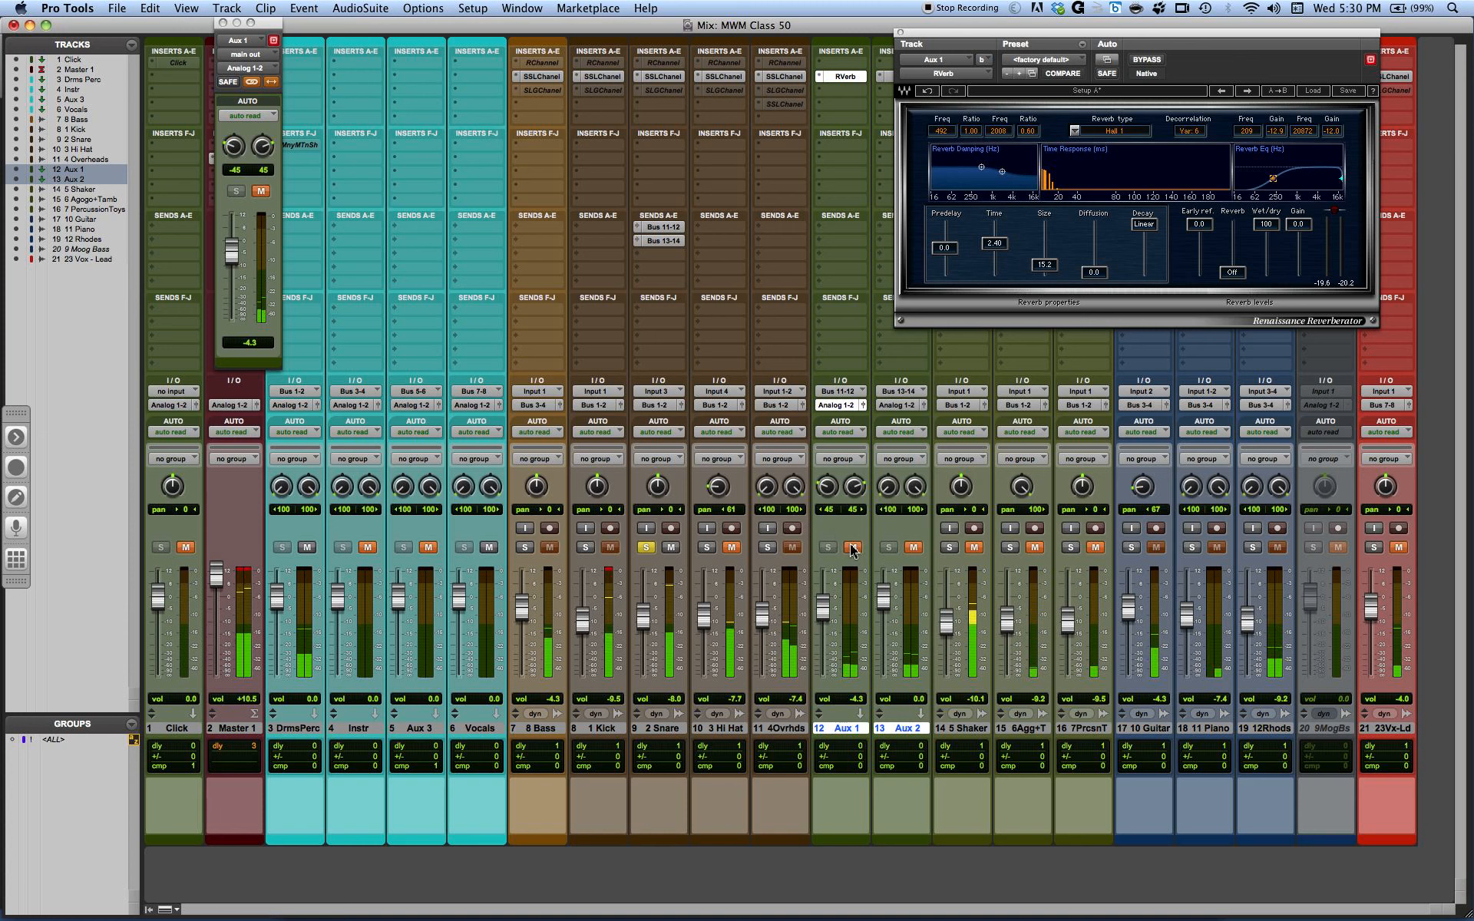
# Step: Unmute Aux 1, lower its fader to -4.6 dB, and start playback
pyautogui.click(852, 547)
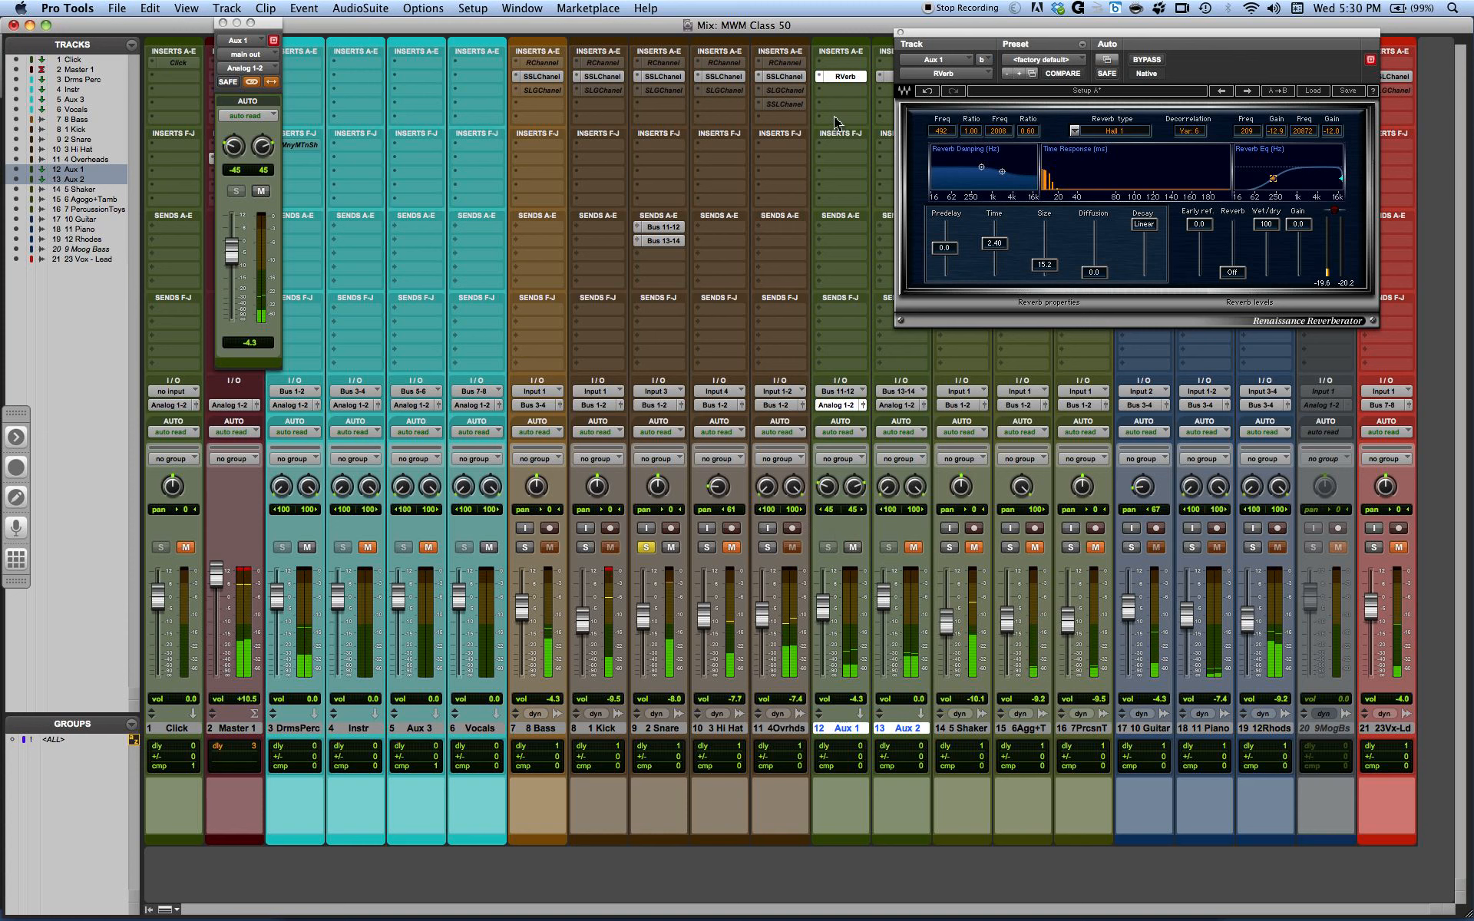
pyautogui.moveTo(827, 607); pyautogui.dragTo(827, 610)
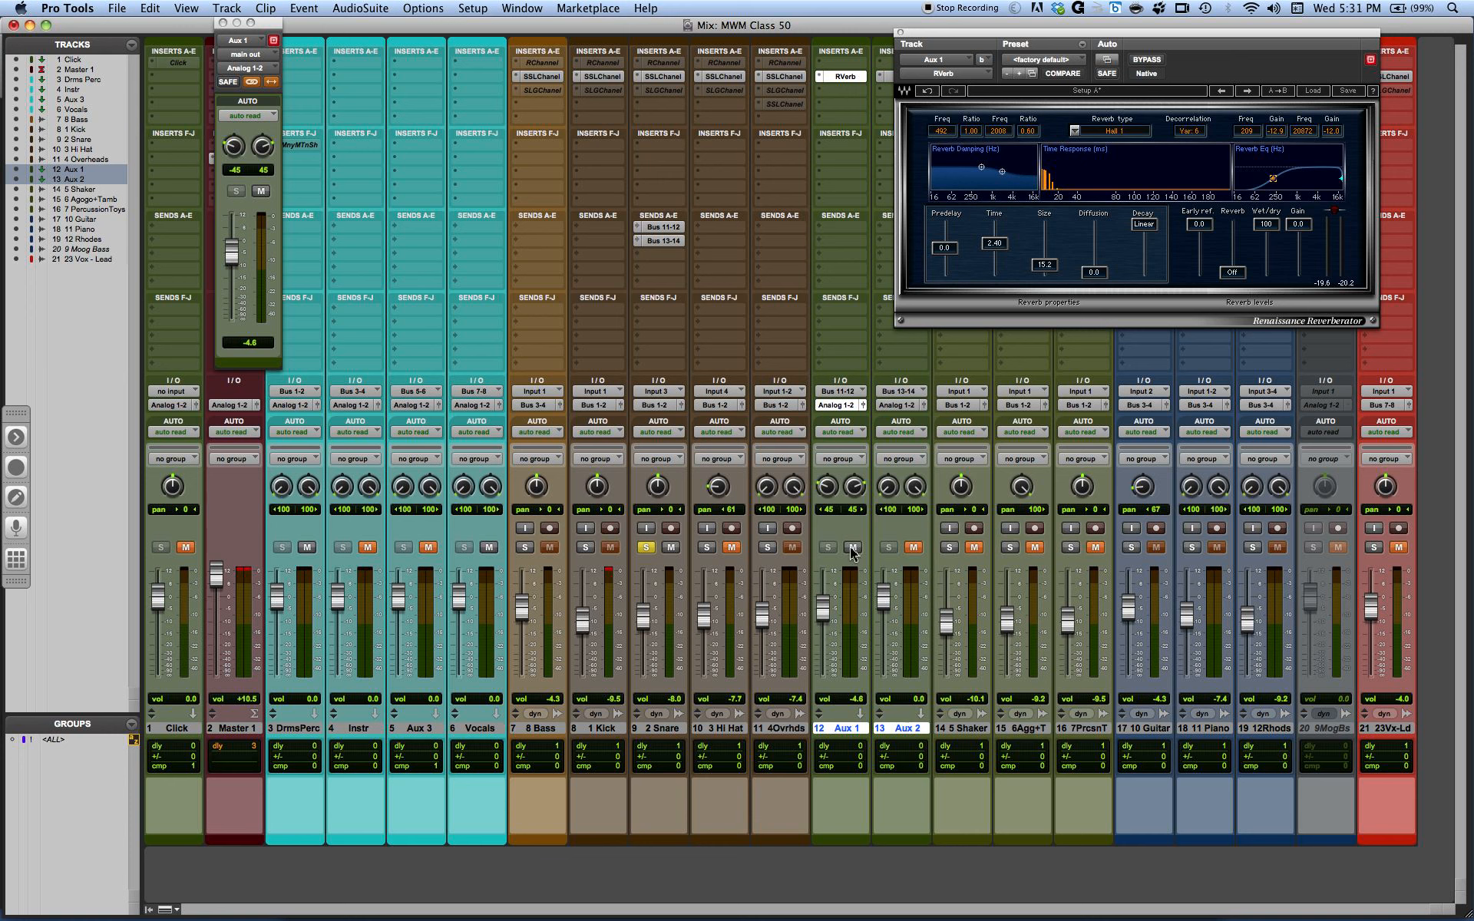
pyautogui.press('space')
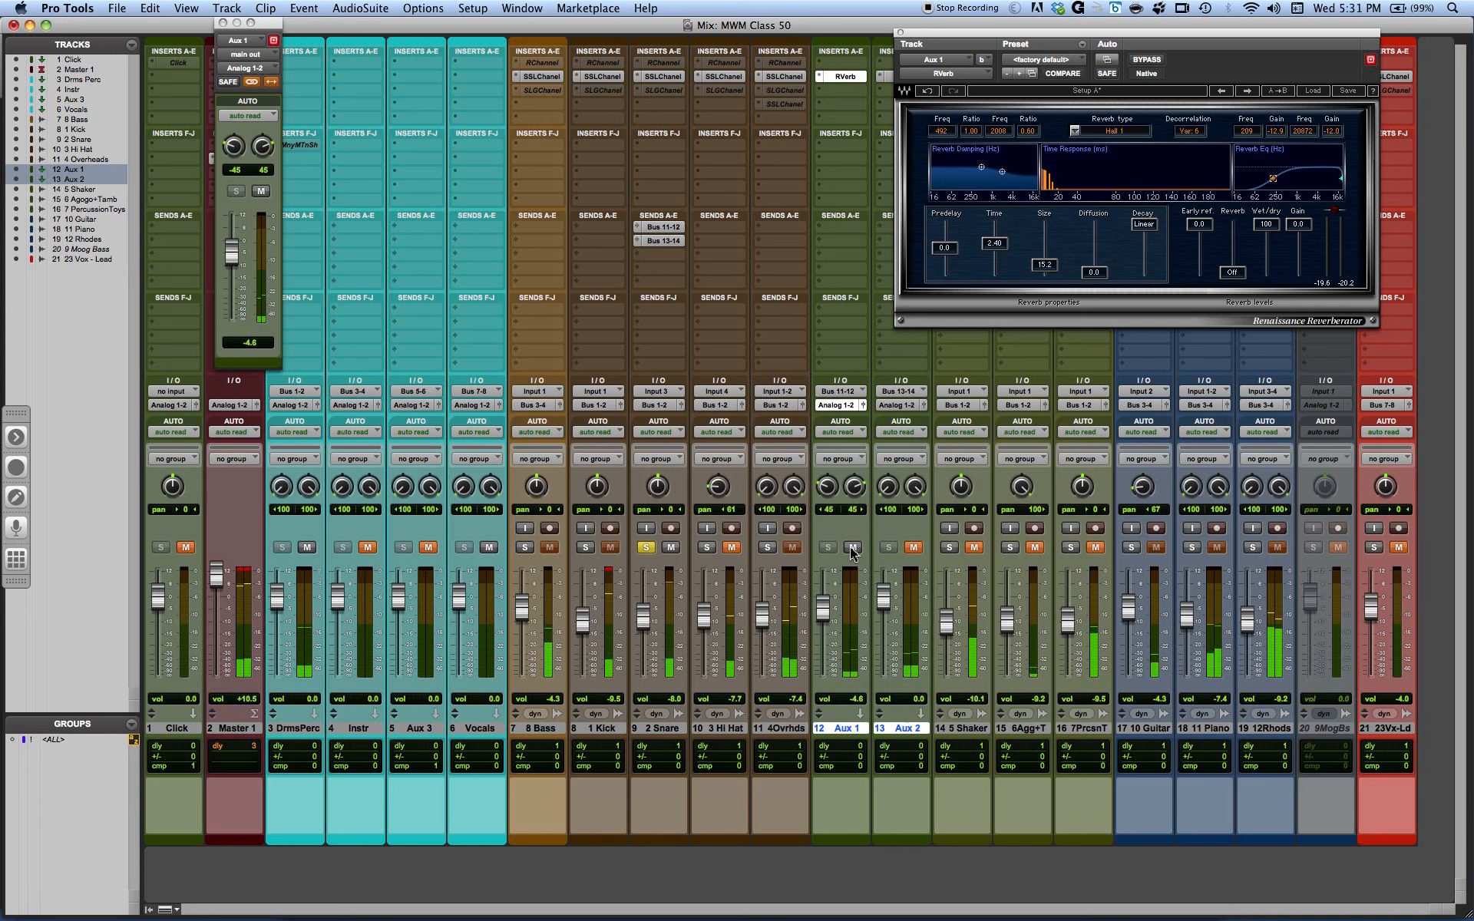
# Step: Set Aux 2's RVerb to Plate 1 with early reflections off and a time of 0.72, and unmute the track
pyautogui.moveTo(962, 33); pyautogui.dragTo(703, 6)
pyautogui.click(903, 80)
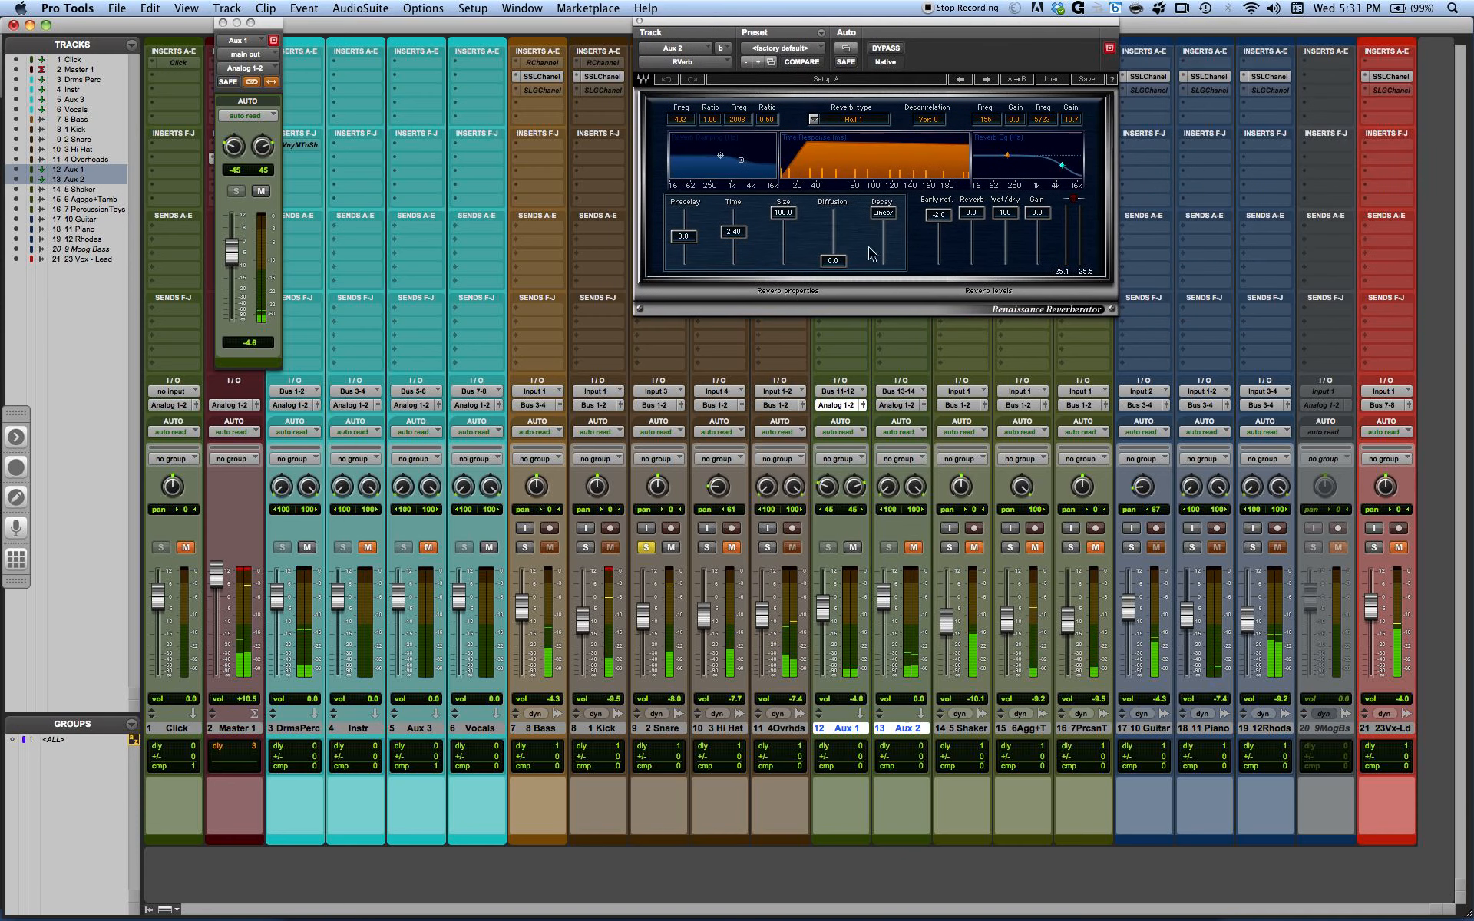
pyautogui.click(817, 120)
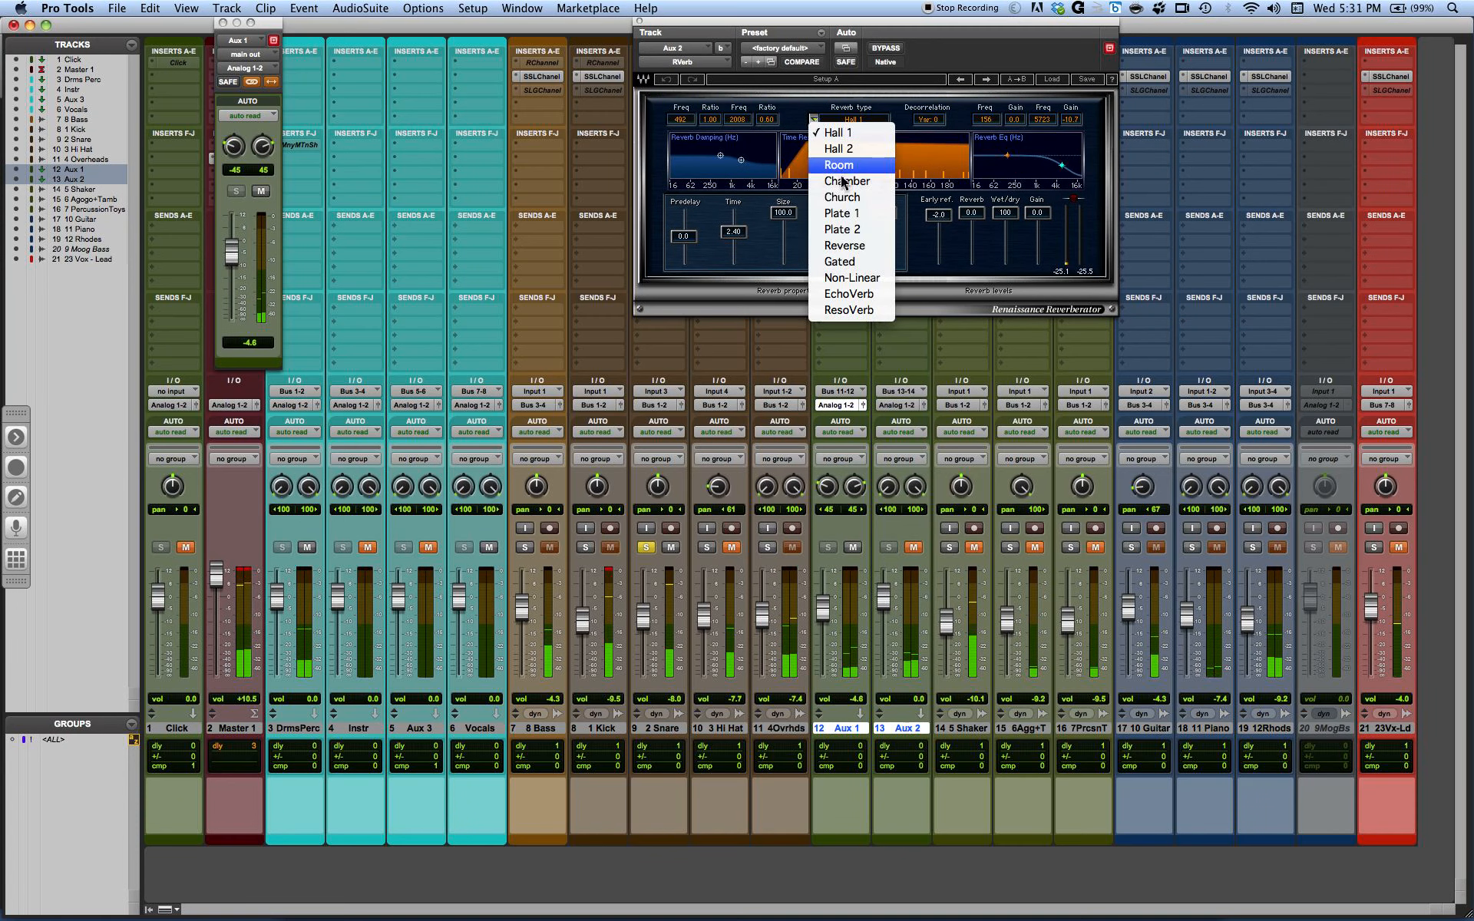
pyautogui.click(843, 214)
pyautogui.moveTo(938, 215); pyautogui.dragTo(939, 292)
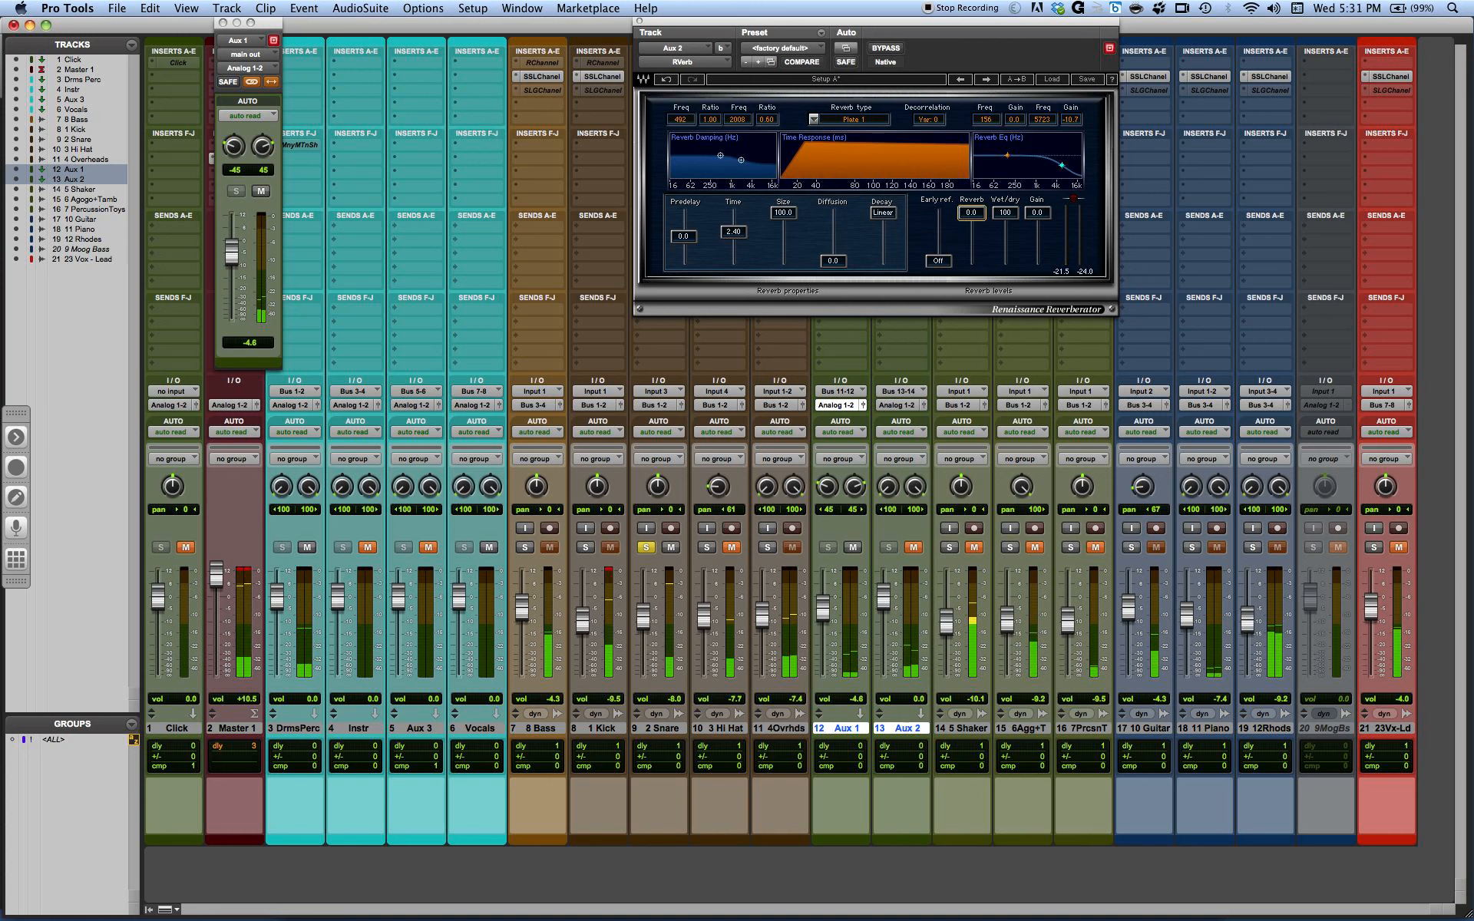
pyautogui.moveTo(735, 233); pyautogui.dragTo(734, 244)
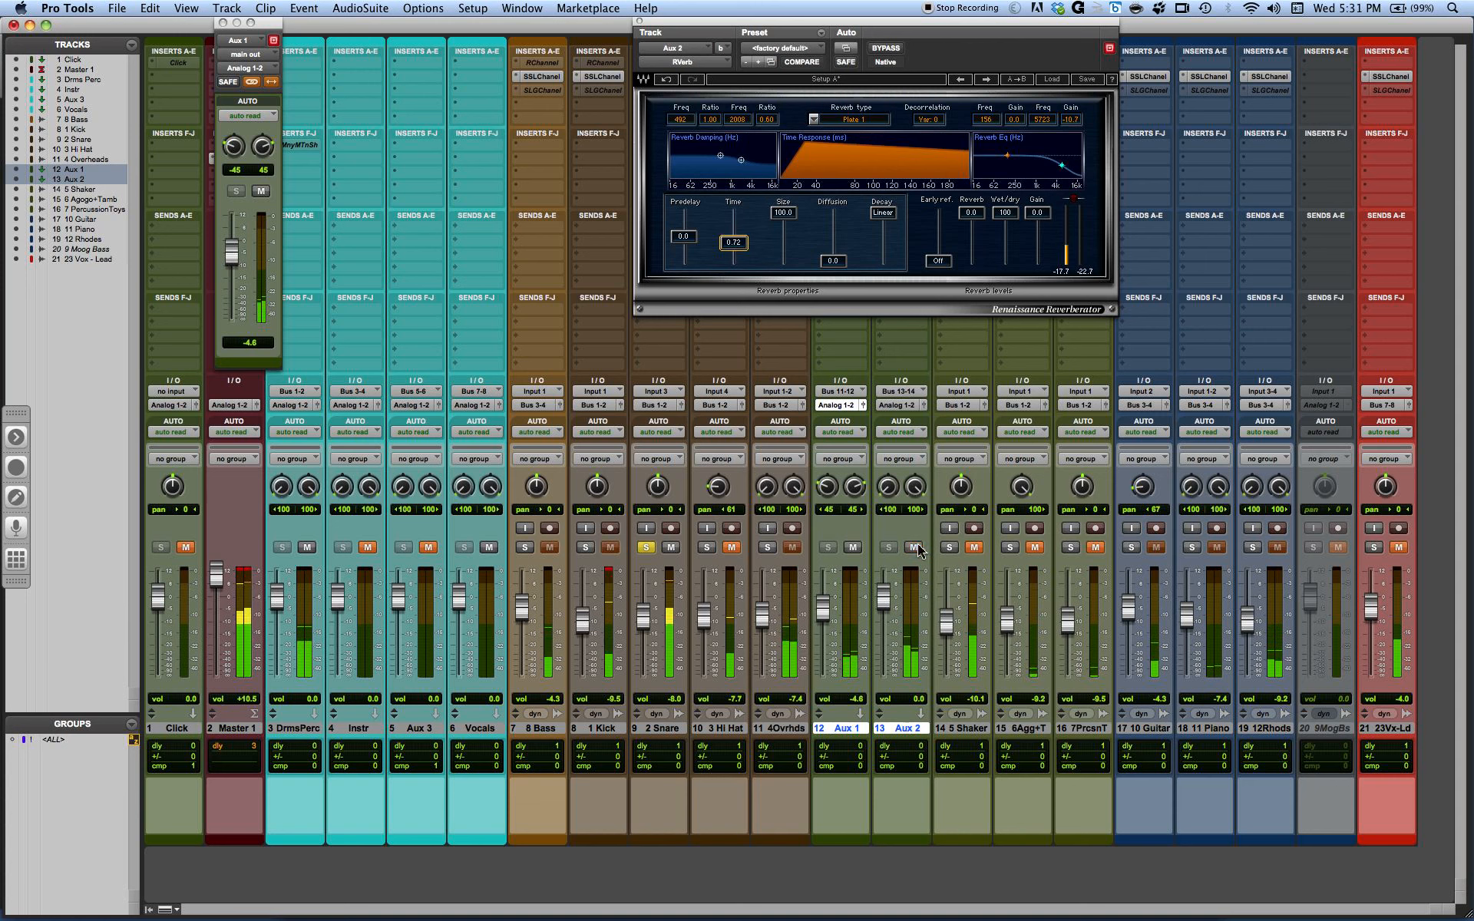
# Step: In Aux 2's reverb EQ, cut the low band to about -19.6 dB and raise the high band at 5272 Hz to nearly flat
pyautogui.click(1008, 155)
pyautogui.moveTo(1007, 155); pyautogui.dragTo(1009, 166)
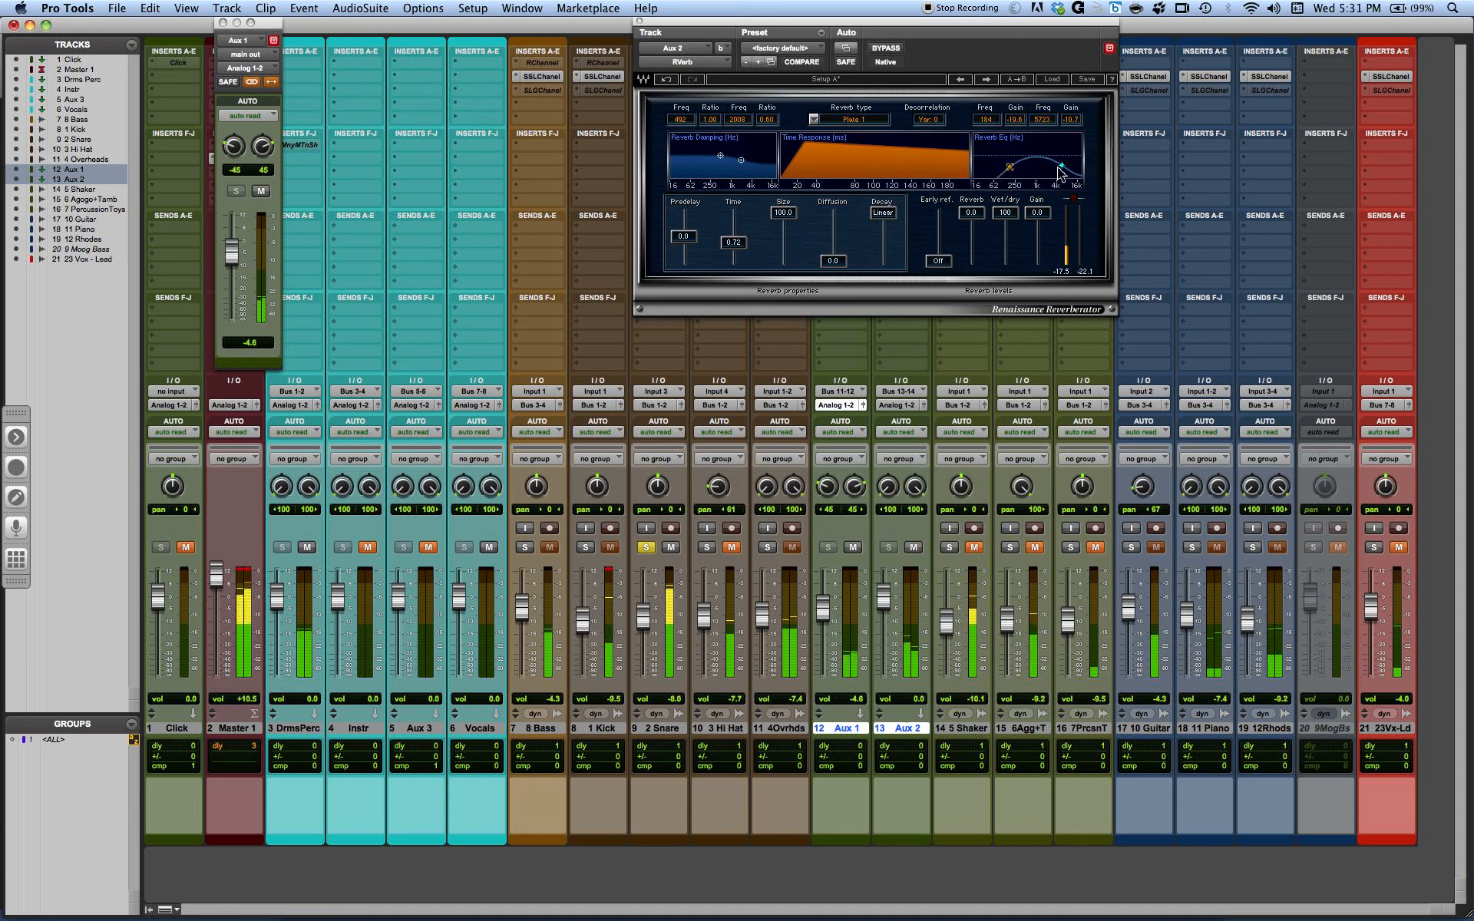
pyautogui.click(1062, 165)
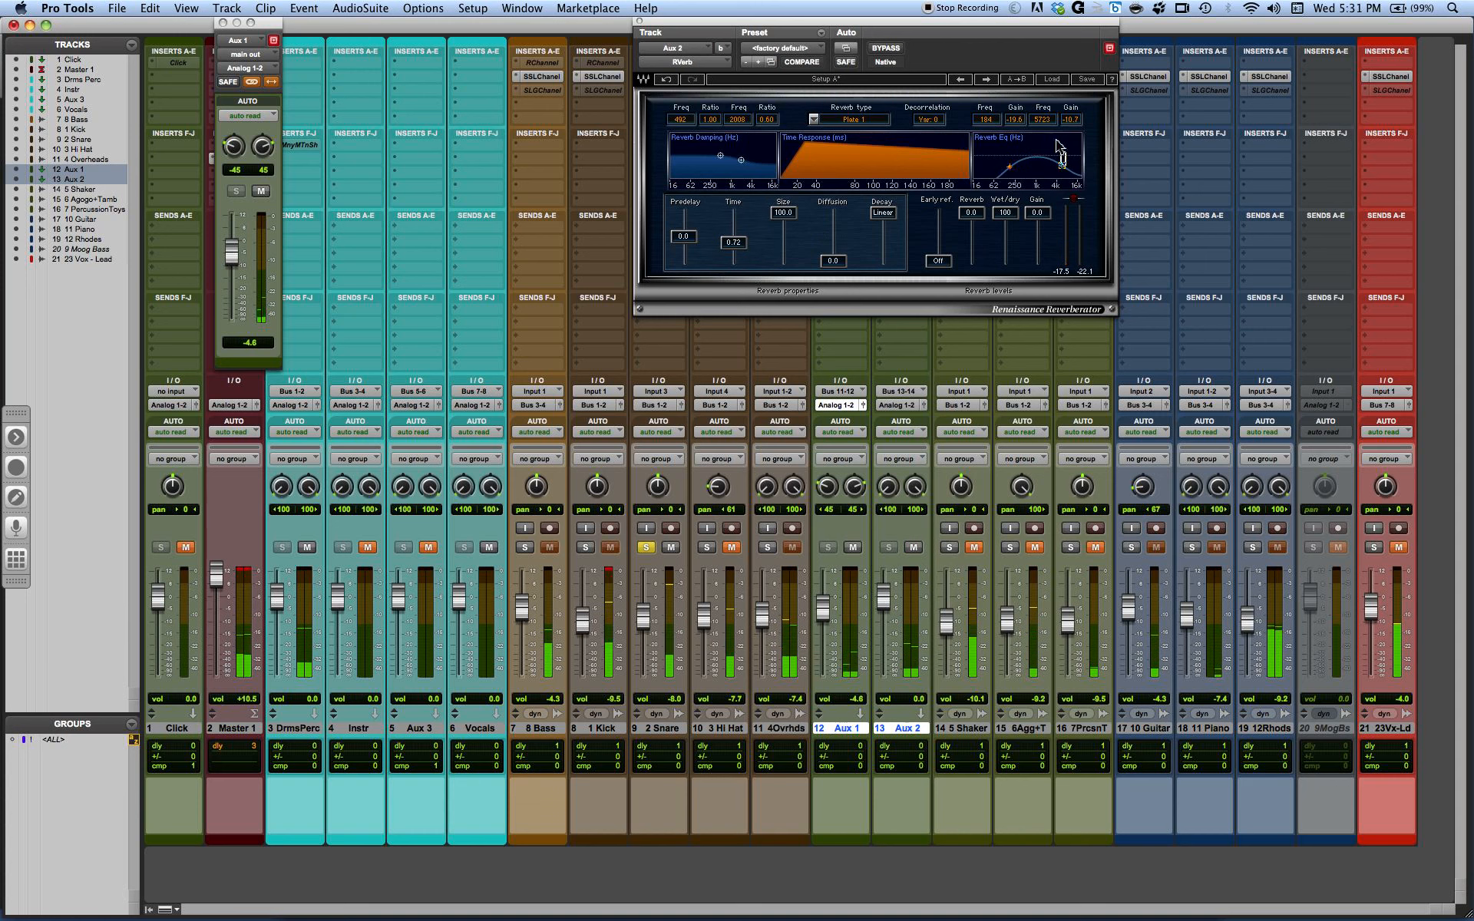
pyautogui.moveTo(1062, 166); pyautogui.dragTo(1061, 155)
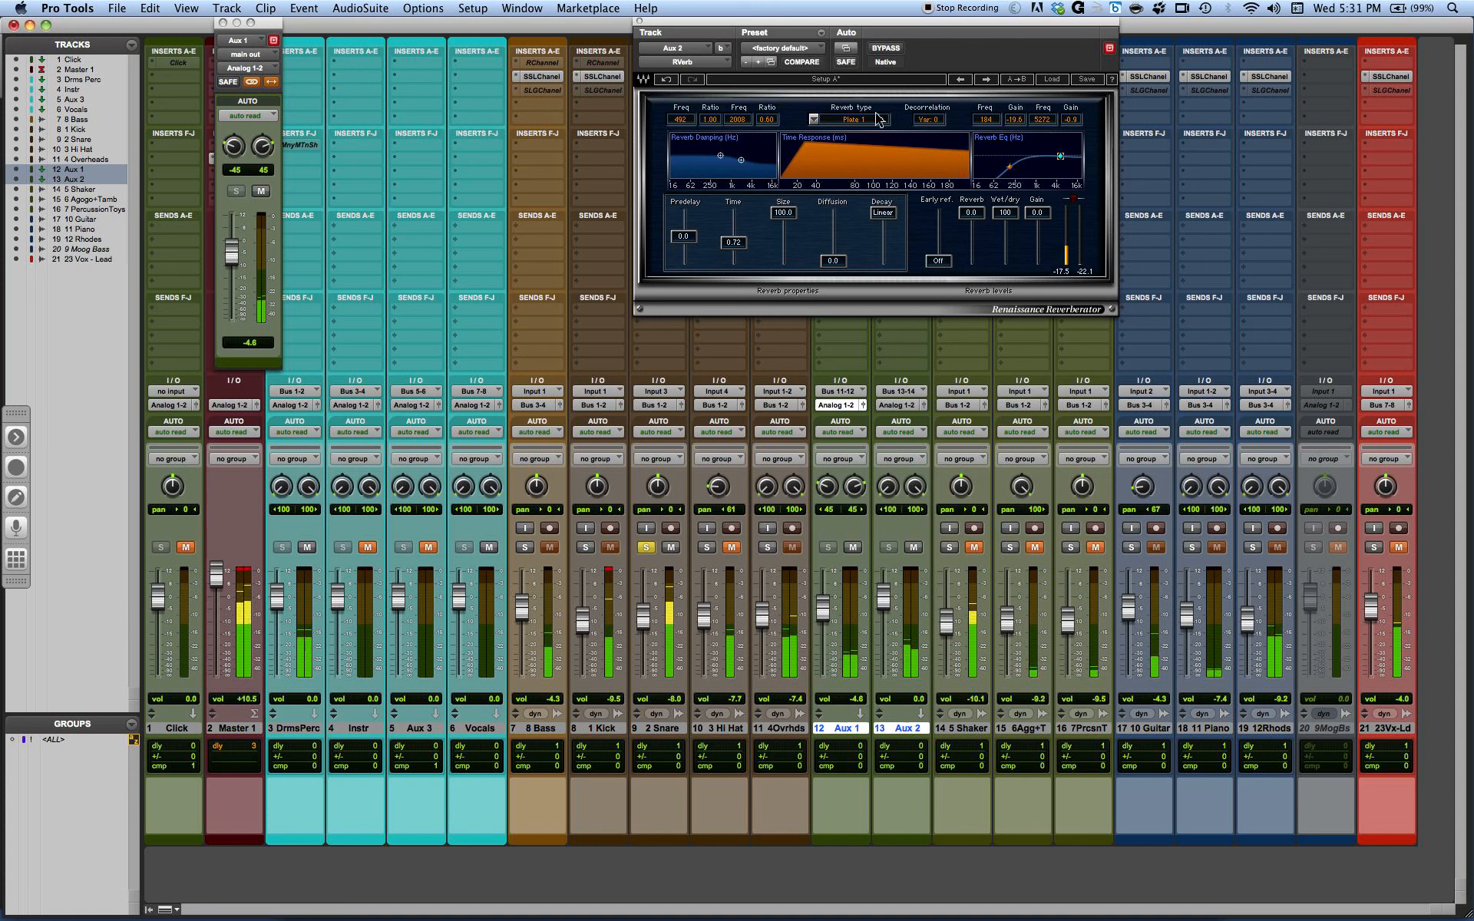
# Step: Try Plate 2 as Aux 2's reverb type for comparison, and return to Plate 1
pyautogui.click(814, 119)
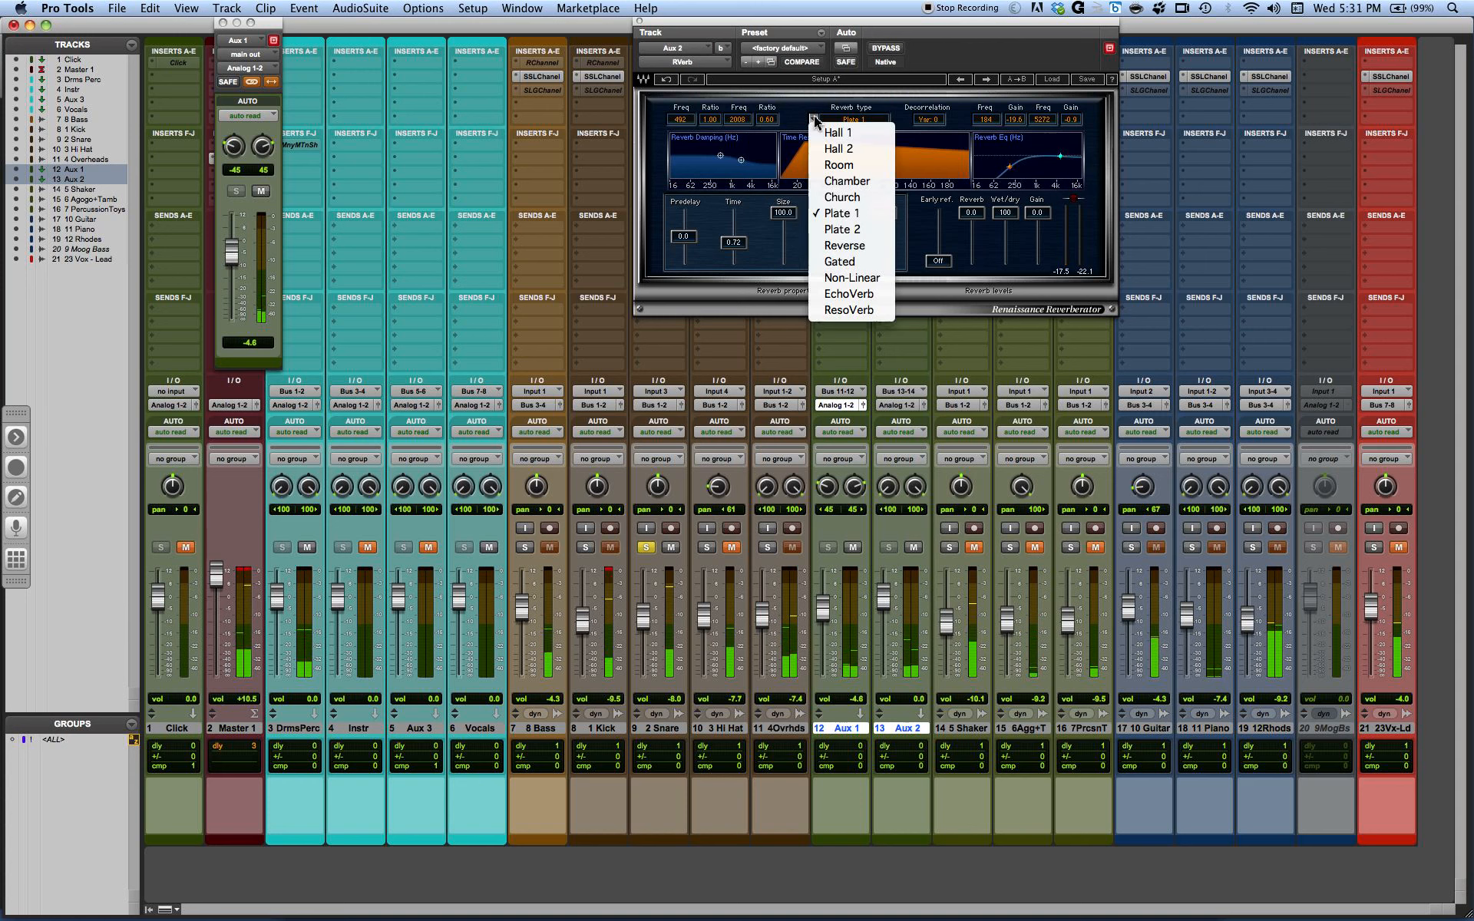
pyautogui.click(843, 229)
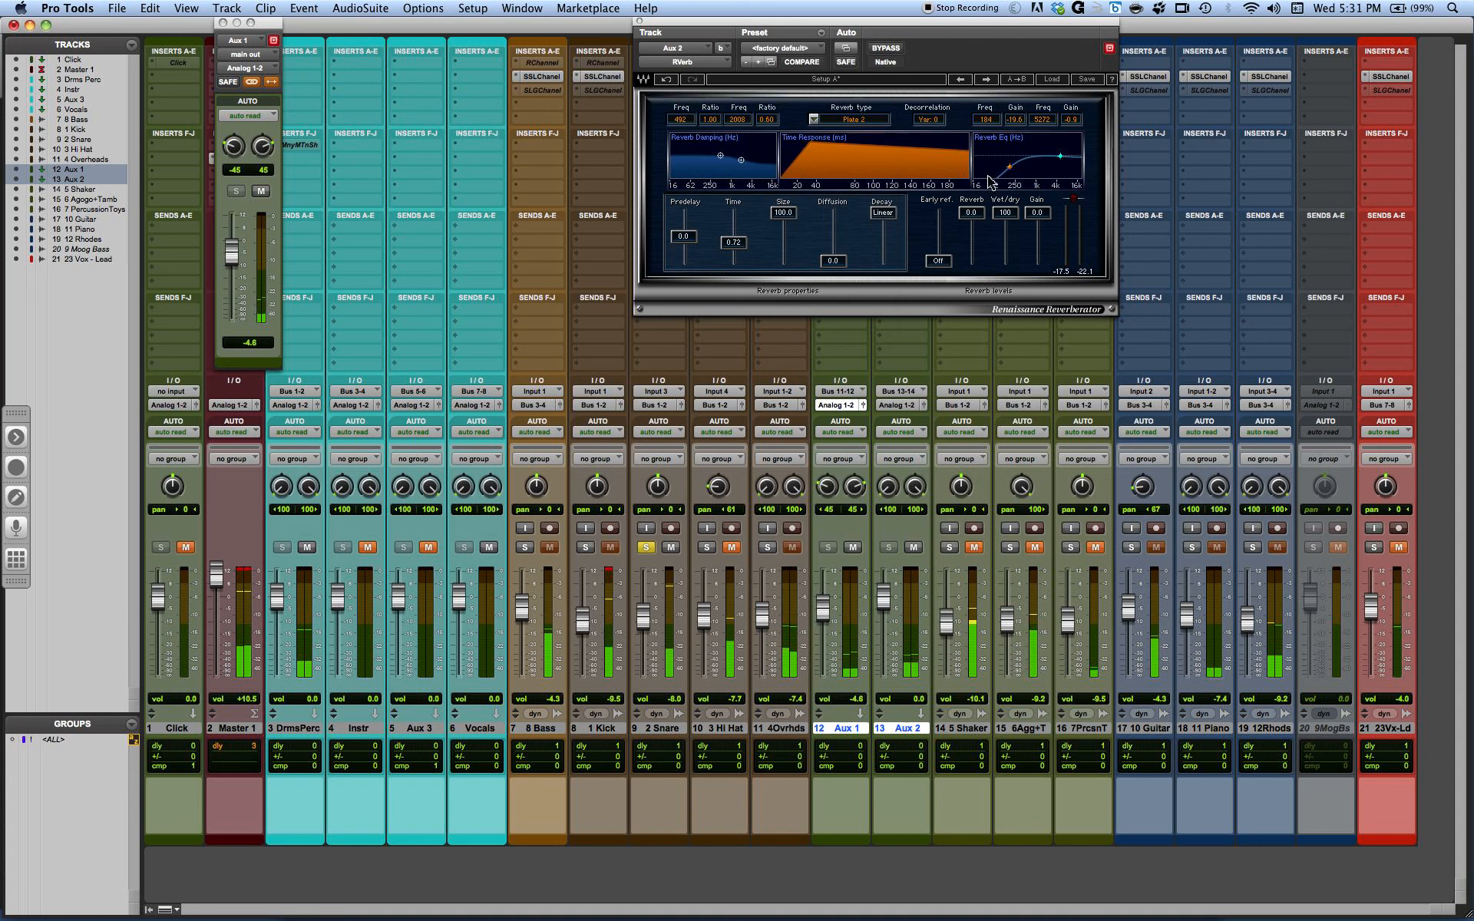
pyautogui.click(814, 120)
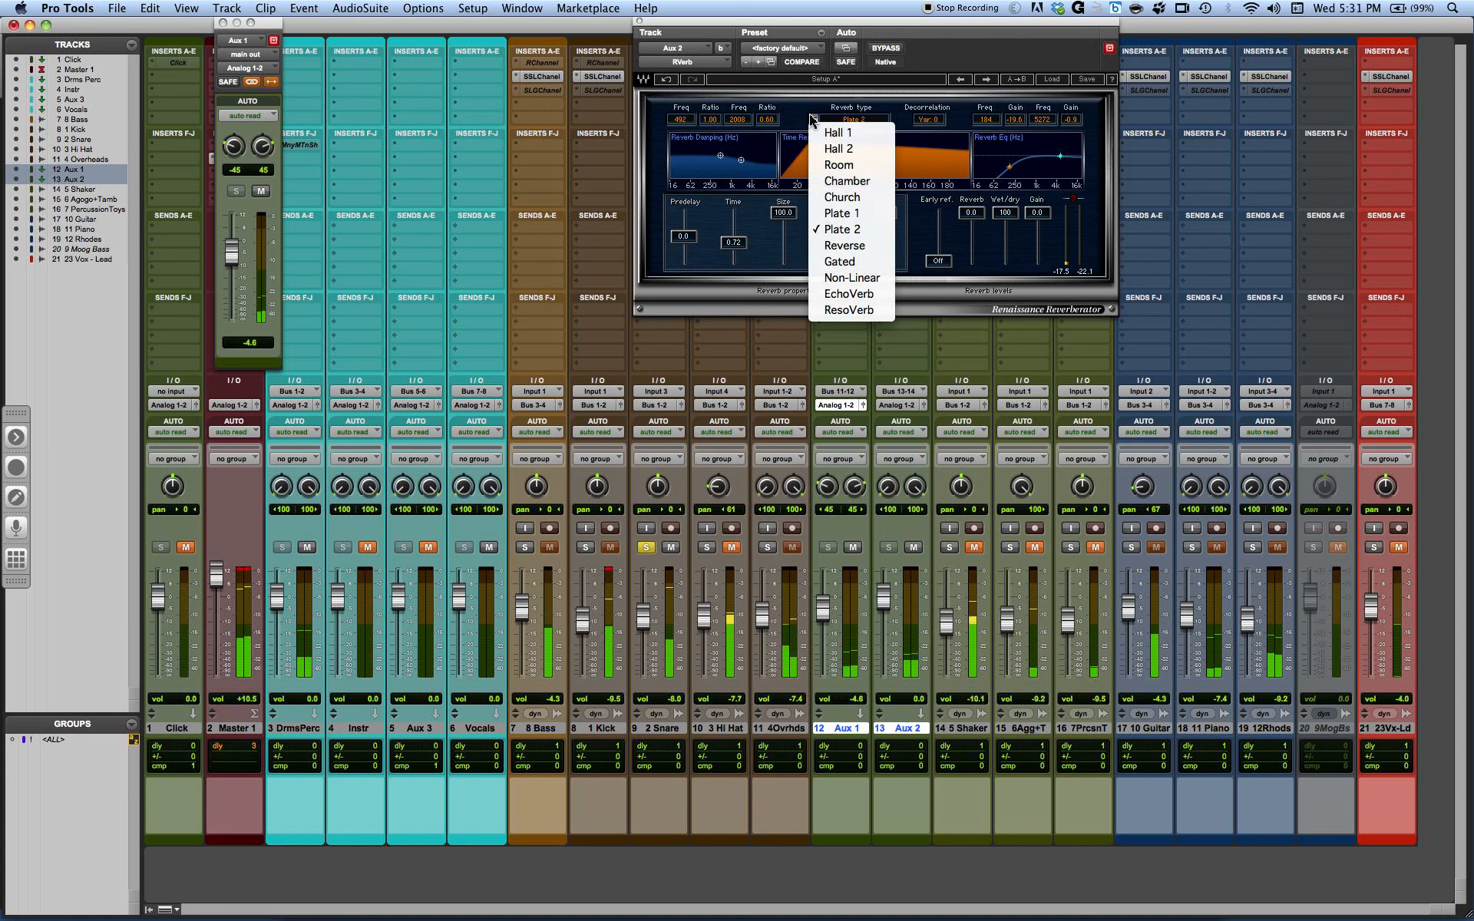
pyautogui.click(844, 205)
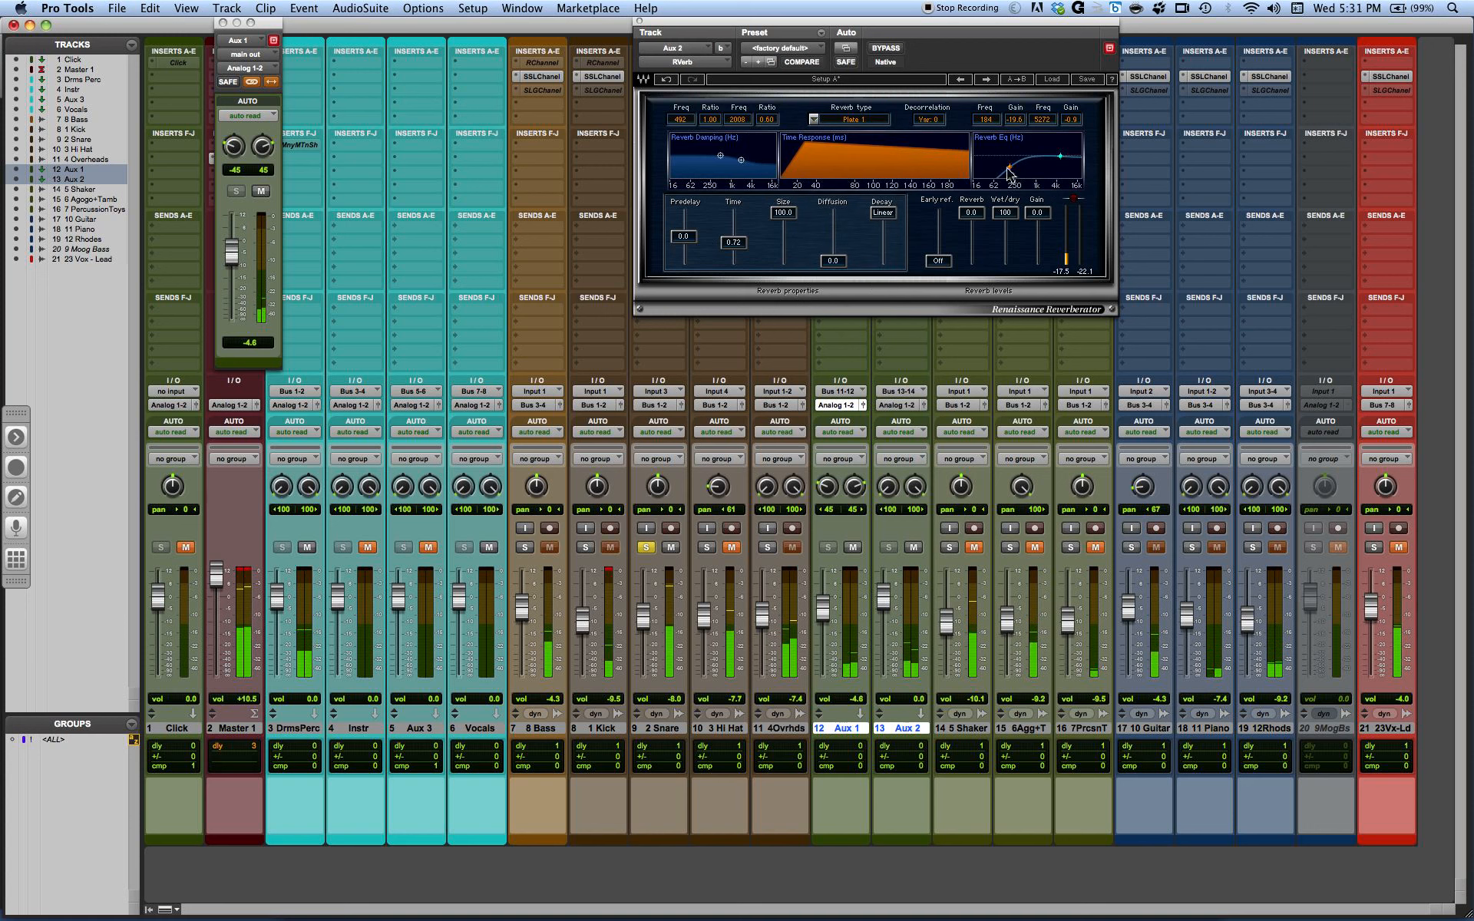
# Step: Set Aux 2's reverb time to 0.60 and predelay to 13.4, and raise the reverb EQ's low-band frequency to about 604 Hz
pyautogui.moveTo(1009, 166); pyautogui.dragTo(1021, 166)
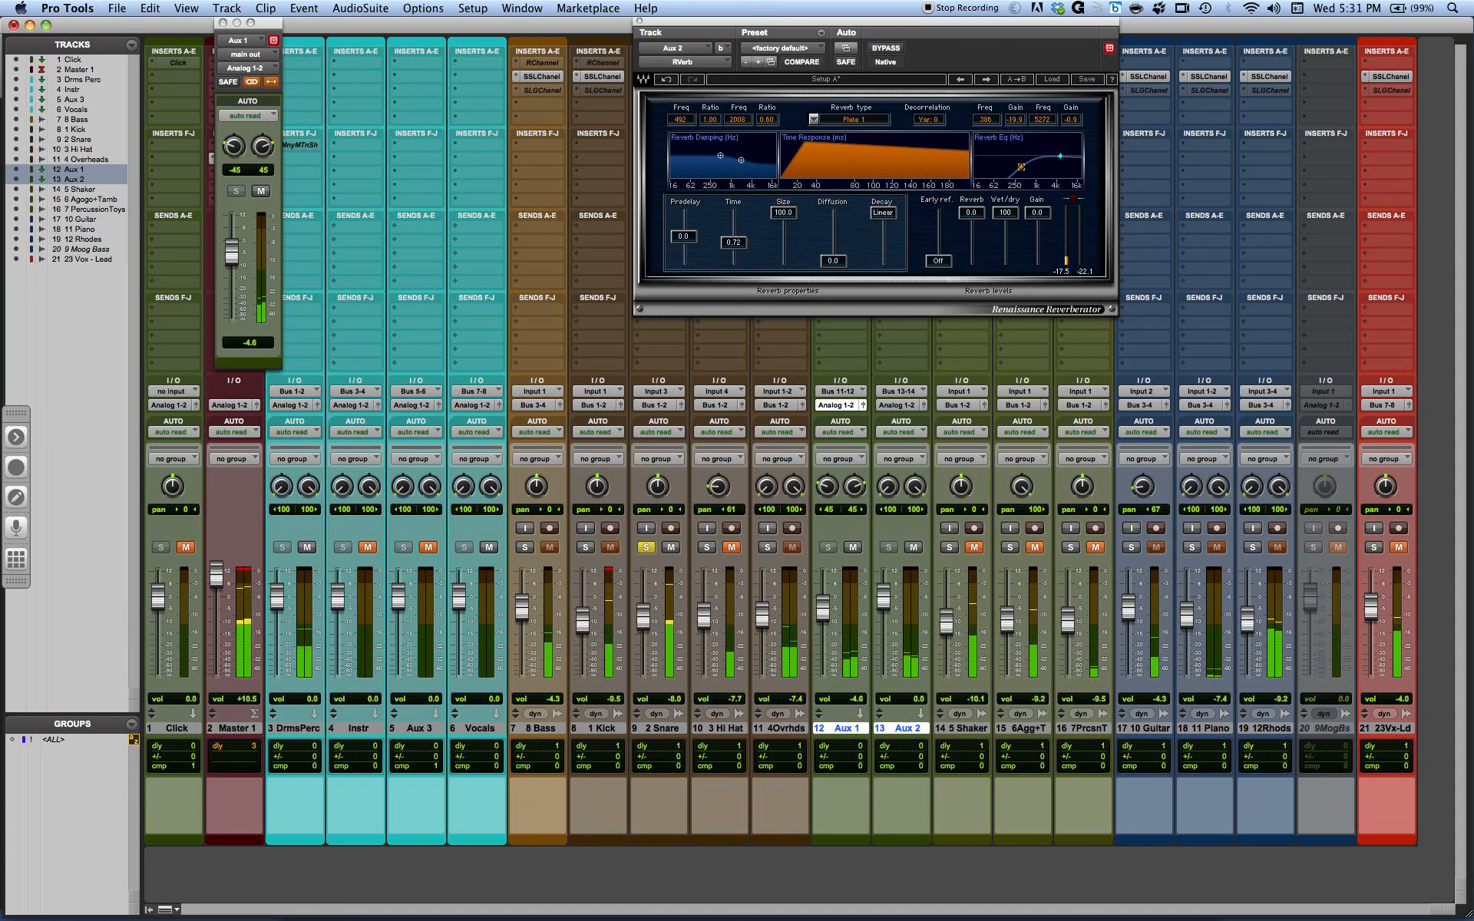
pyautogui.moveTo(733, 242); pyautogui.dragTo(688, 237)
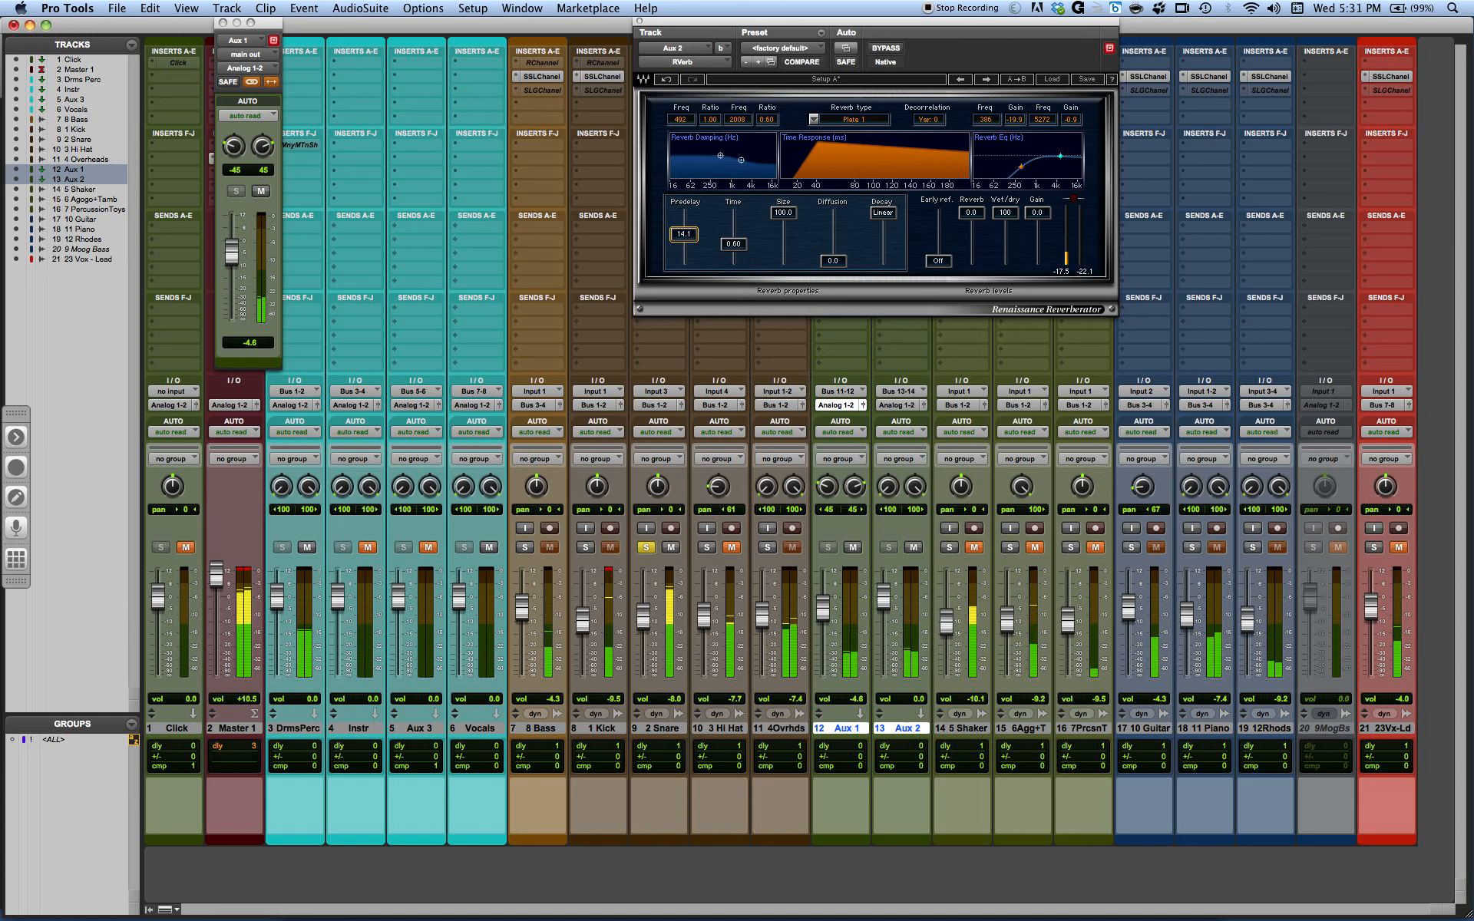
pyautogui.moveTo(1021, 167); pyautogui.dragTo(1028, 167)
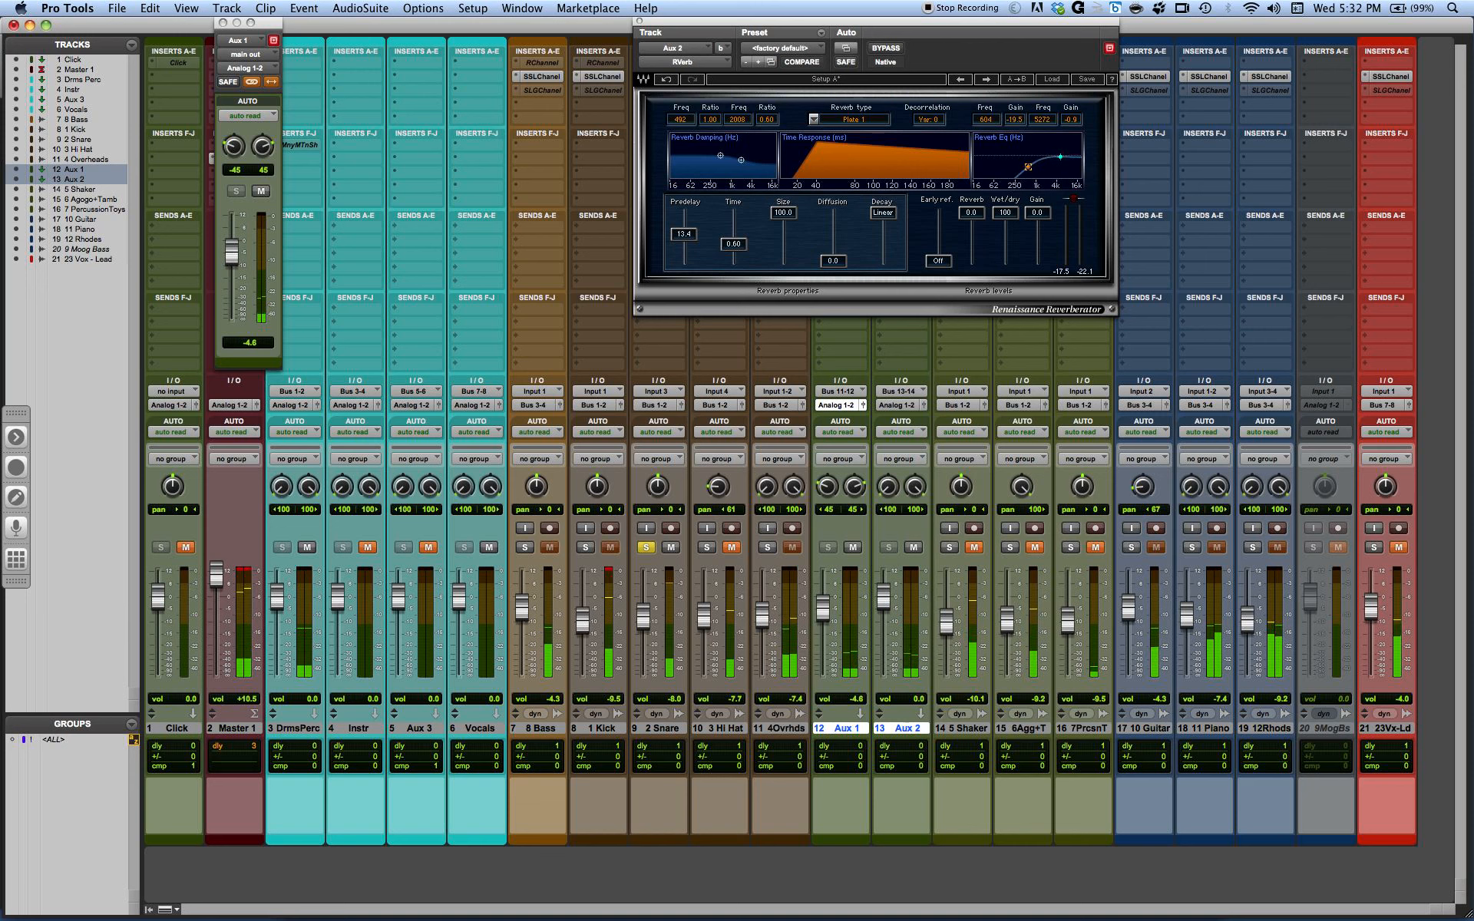
# Step: Set Aux 2's damping ratios to 0.55 for lows and 1.04 for highs, and move the reverb EQ bands to about 519 and 20495 Hz
pyautogui.moveTo(741, 159); pyautogui.dragTo(743, 154)
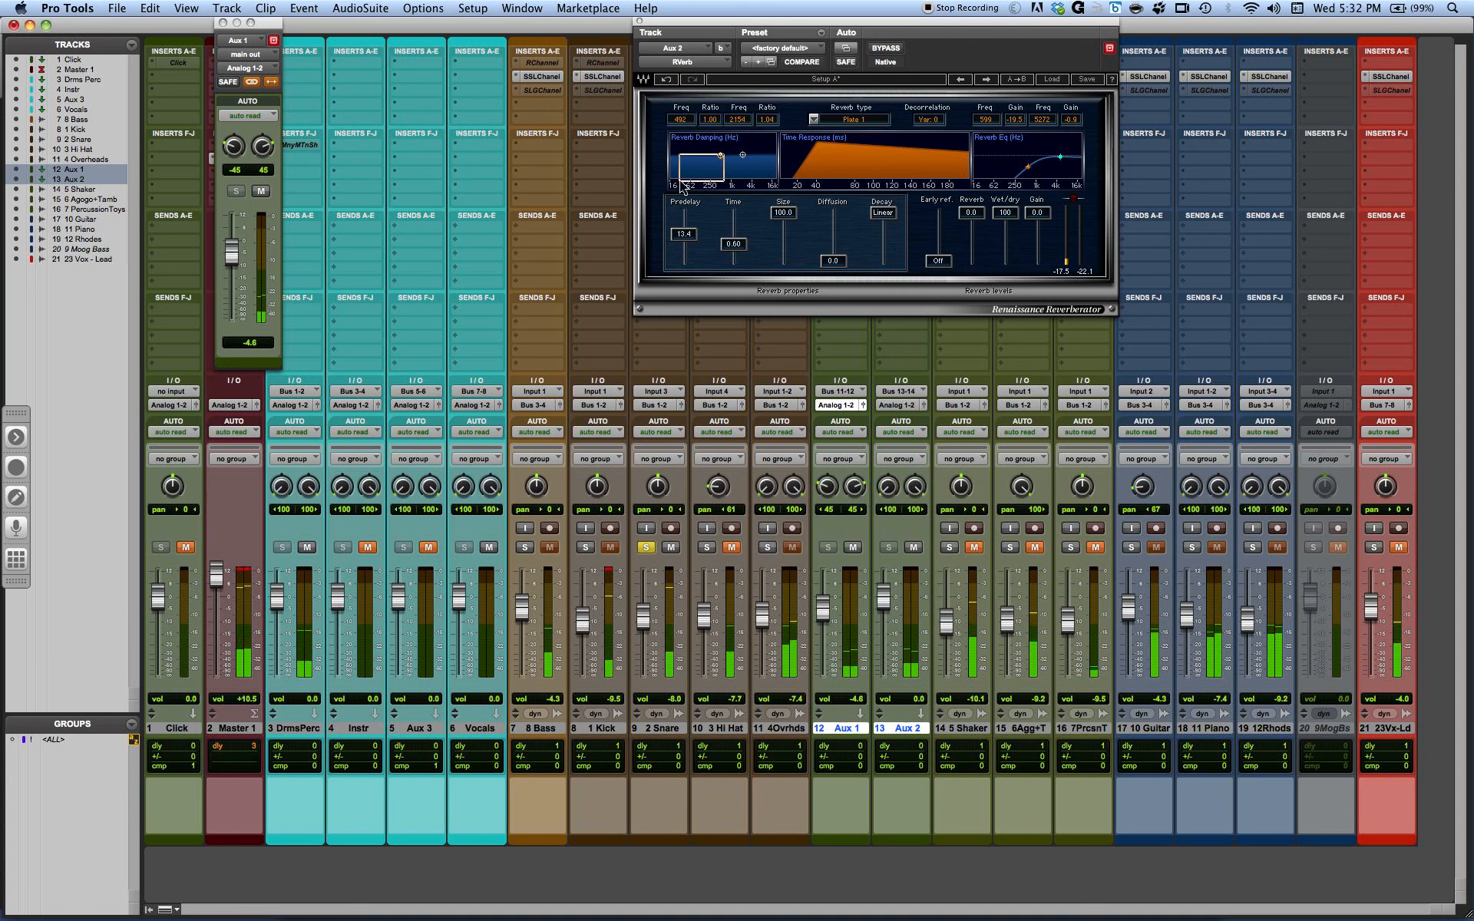
pyautogui.moveTo(694, 155); pyautogui.dragTo(710, 160)
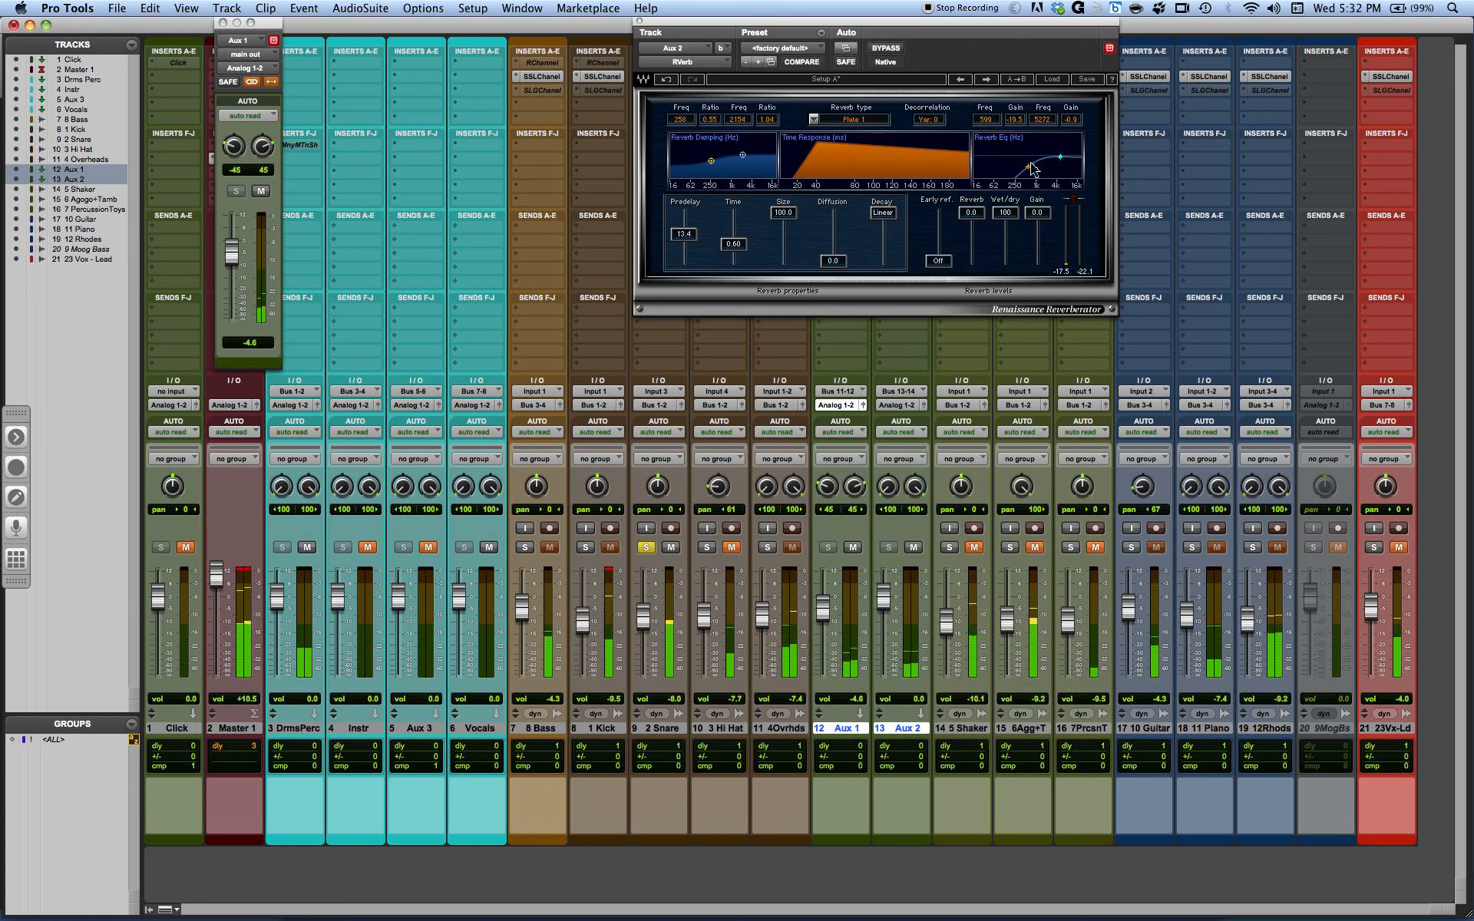
pyautogui.moveTo(1027, 165)
pyautogui.mouseDown()
pyautogui.moveTo(1081, 166)
pyautogui.moveTo(1026, 166)
pyautogui.mouseUp()
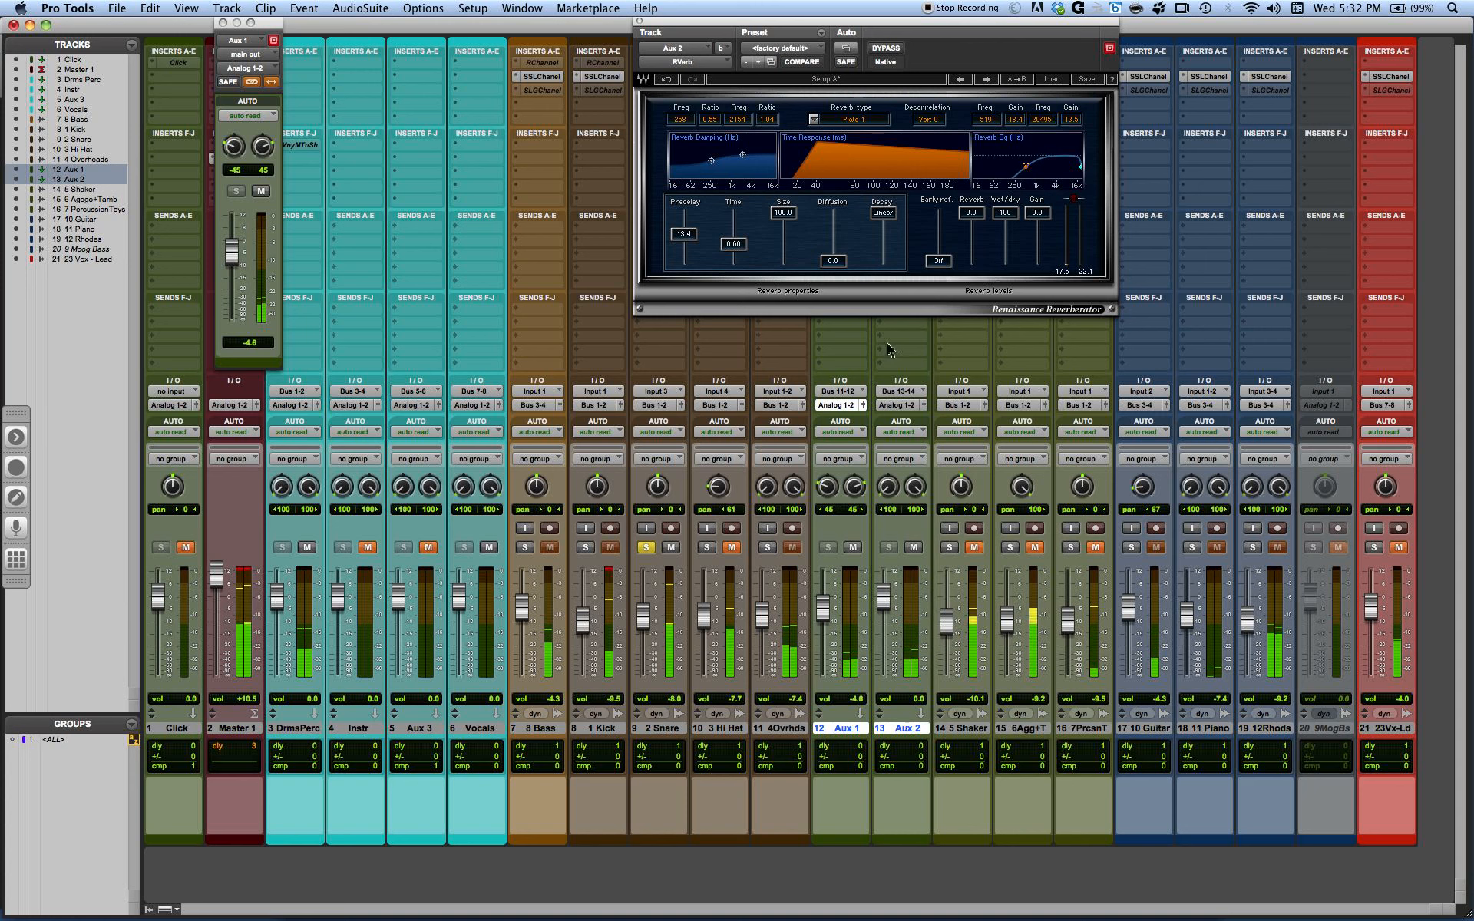
# Step: Pull Aux 2's fader down to silence and bring it back up to -3.4 dB, moving the reverb window clear of the inserts
pyautogui.moveTo(883, 597); pyautogui.dragTo(866, 863)
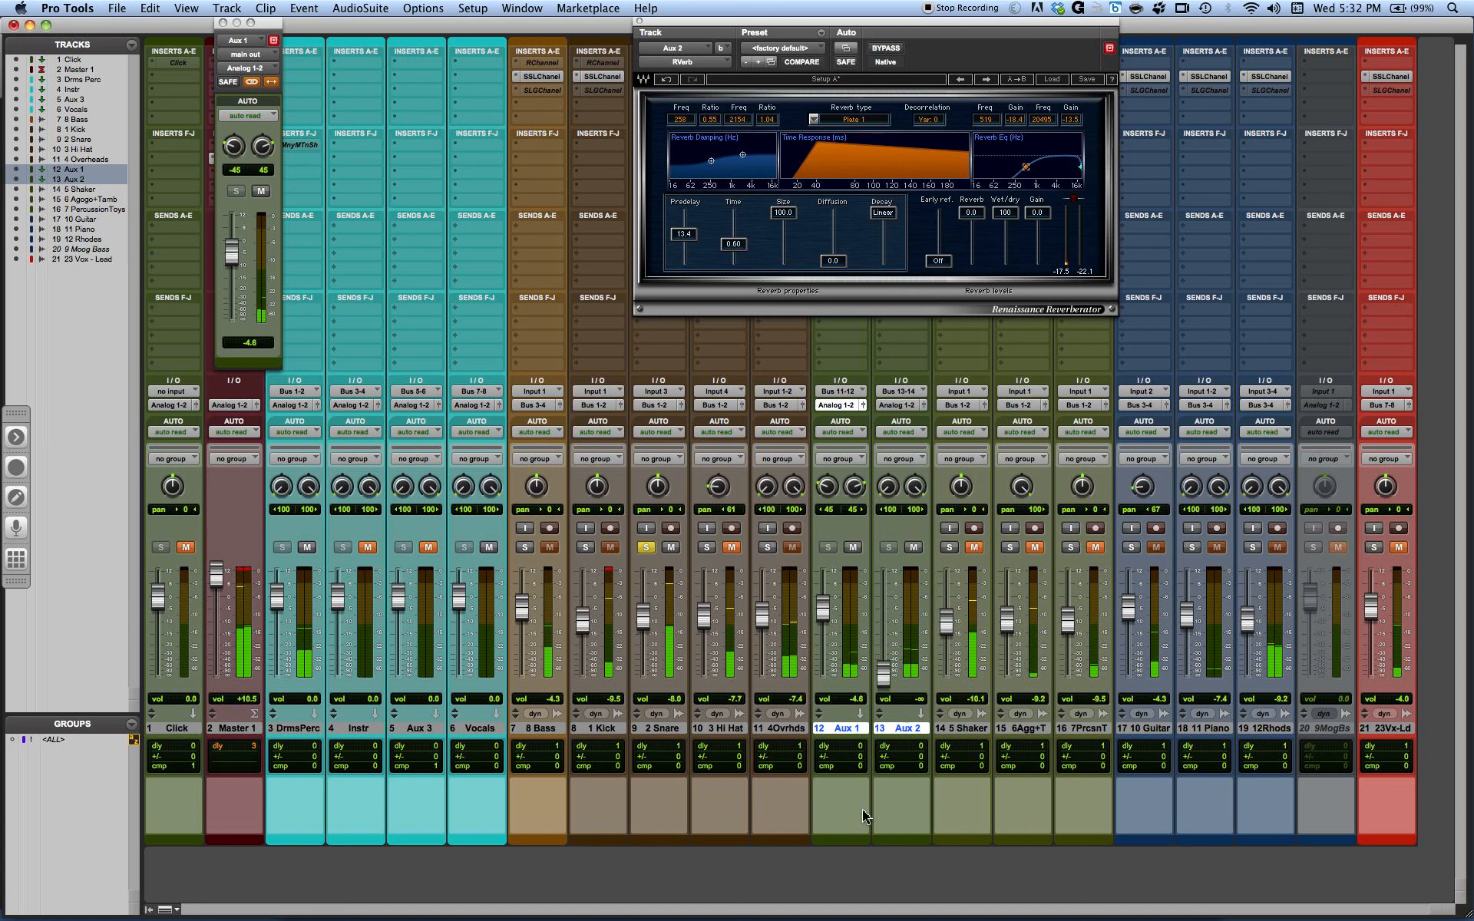
pyautogui.moveTo(883, 677); pyautogui.dragTo(883, 612)
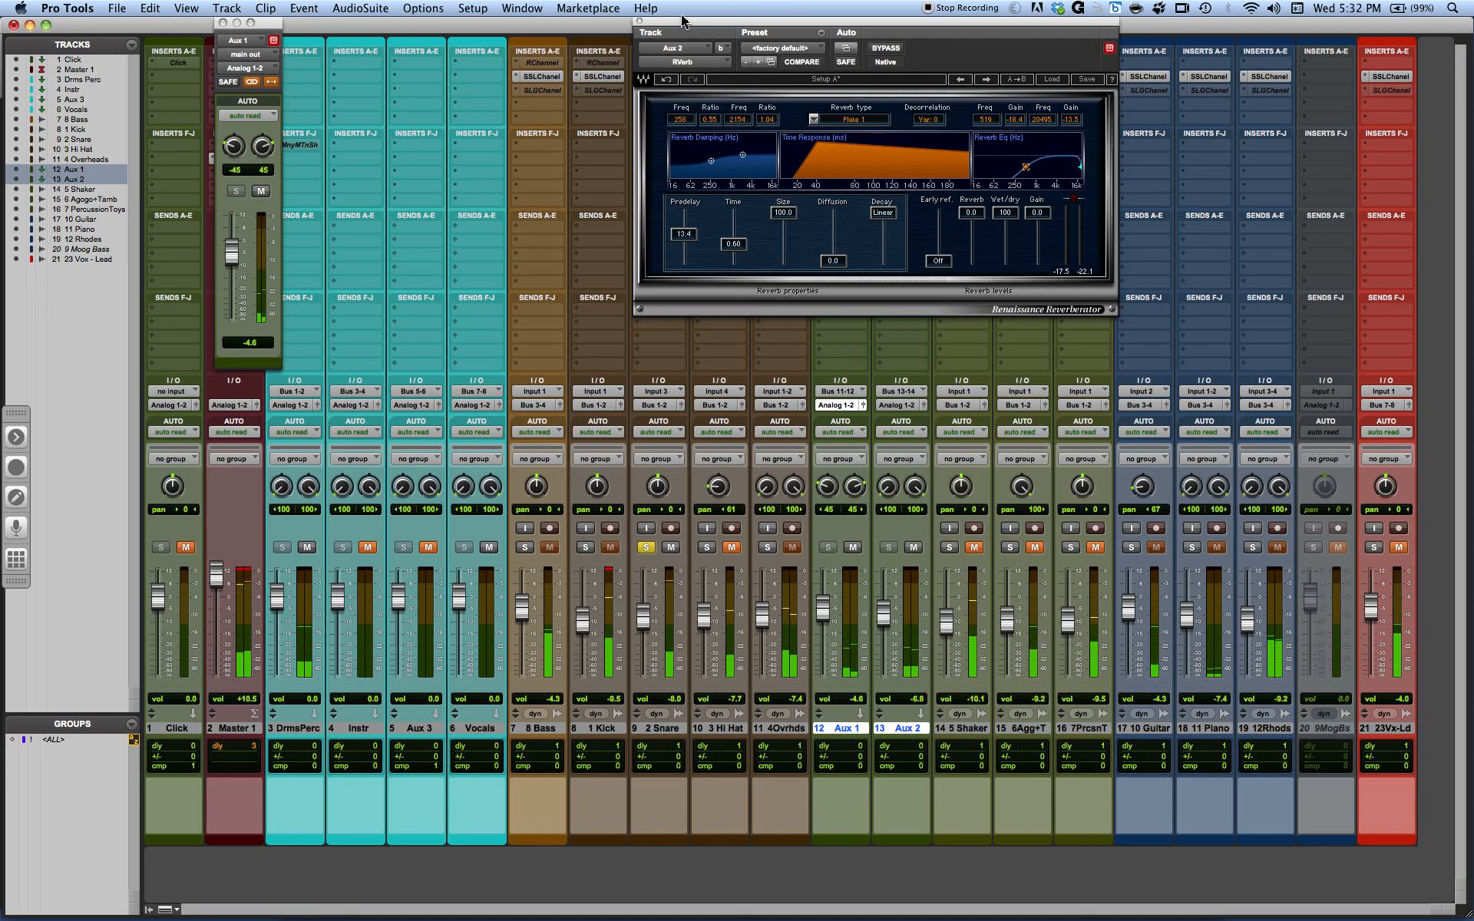
pyautogui.moveTo(683, 23); pyautogui.dragTo(179, 95)
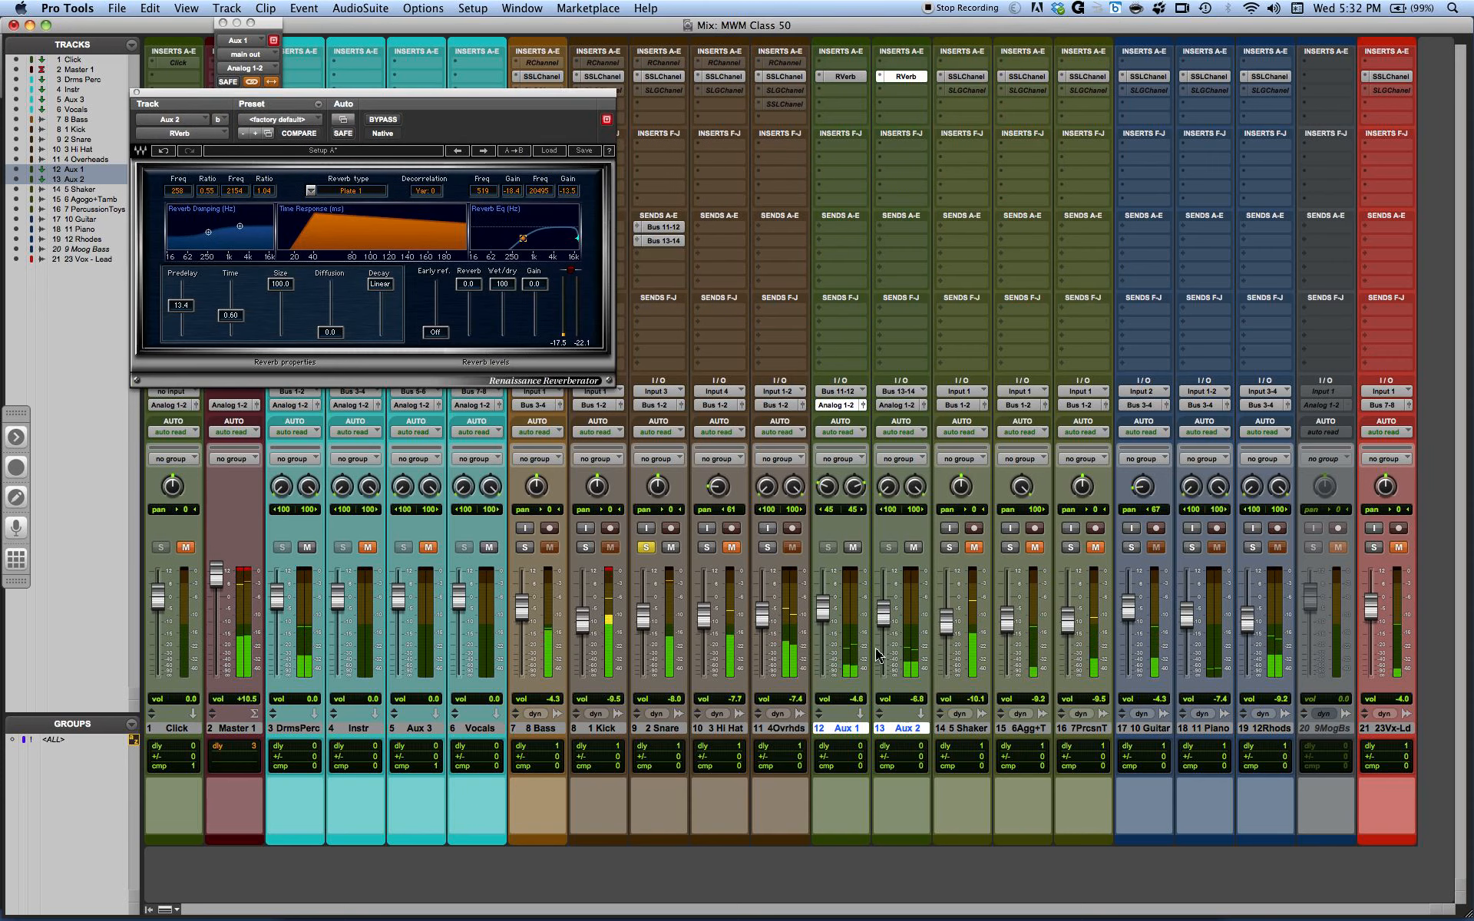
pyautogui.moveTo(883, 618); pyautogui.dragTo(883, 612)
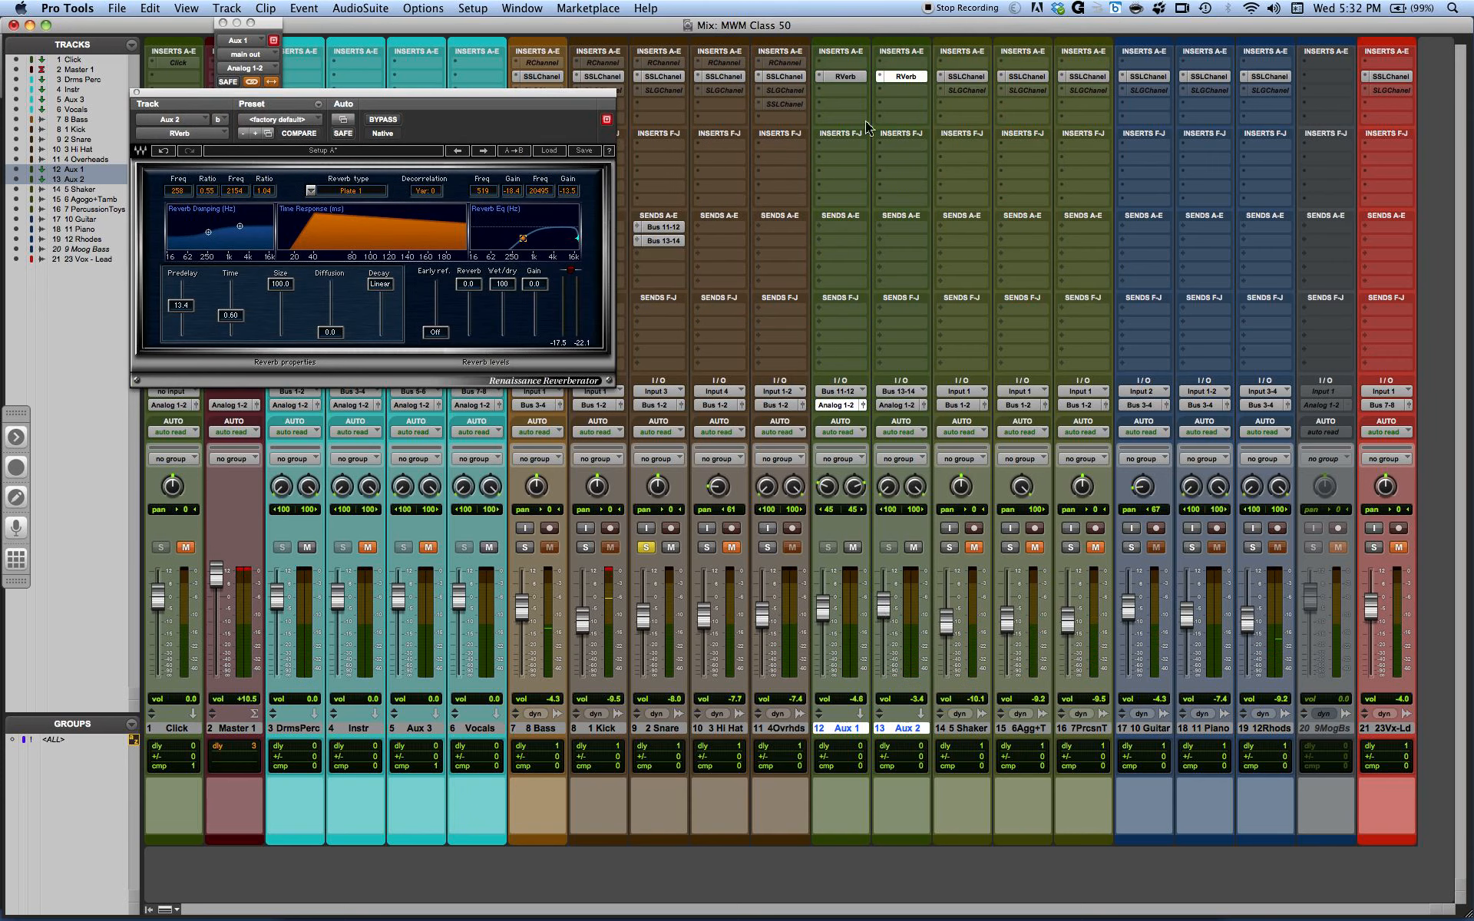
# Step: Insert a stereo Dyn3 Expander/Gate in the first insert slot of Aux 2, before the RVerb
pyautogui.click(883, 68)
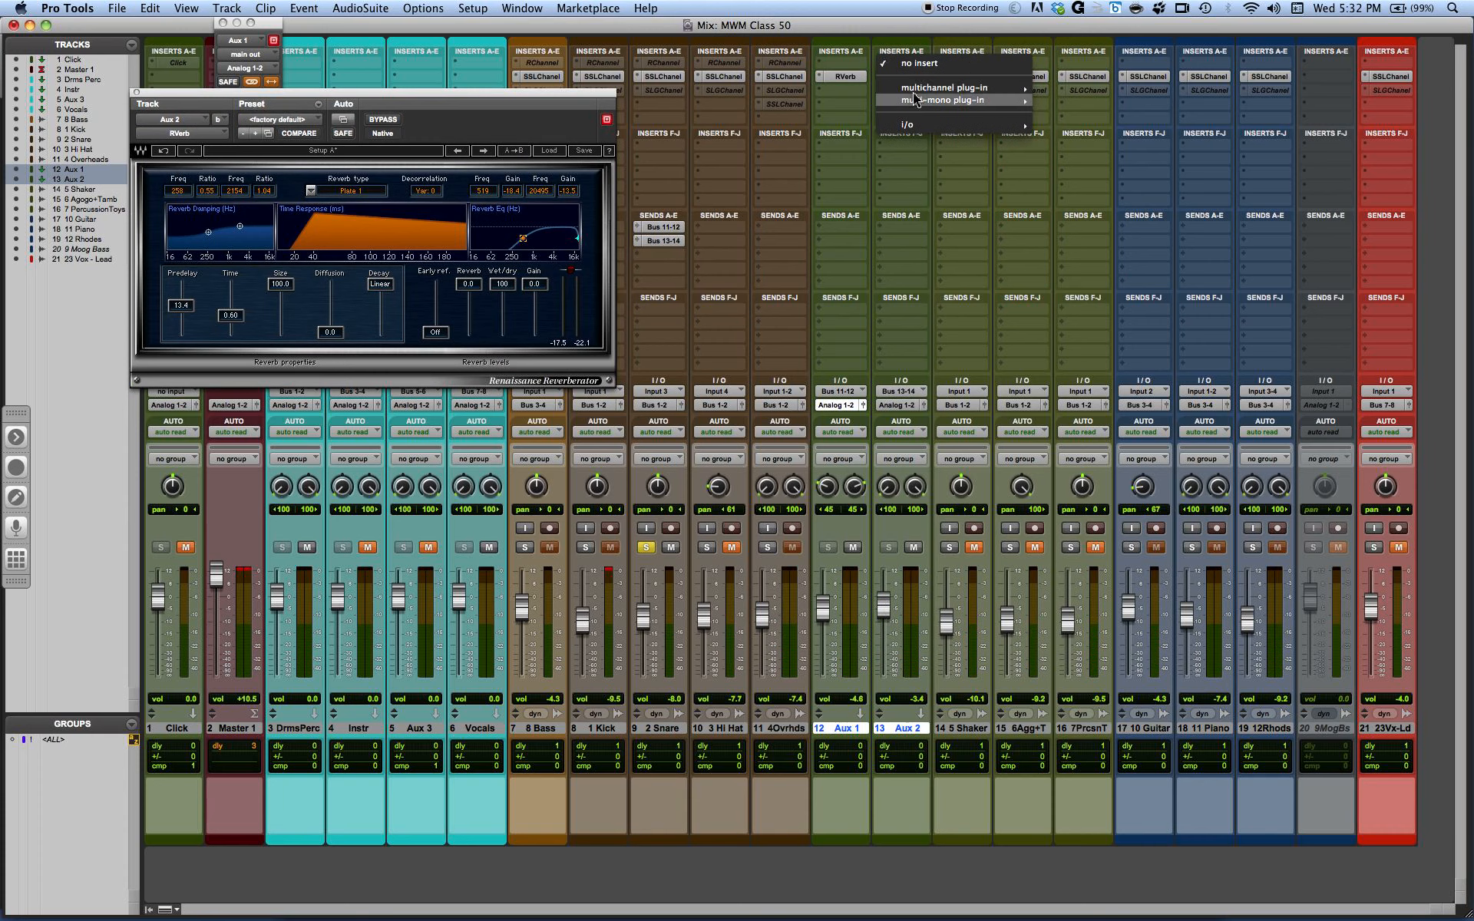
pyautogui.moveTo(945, 87)
pyautogui.moveTo(1078, 162)
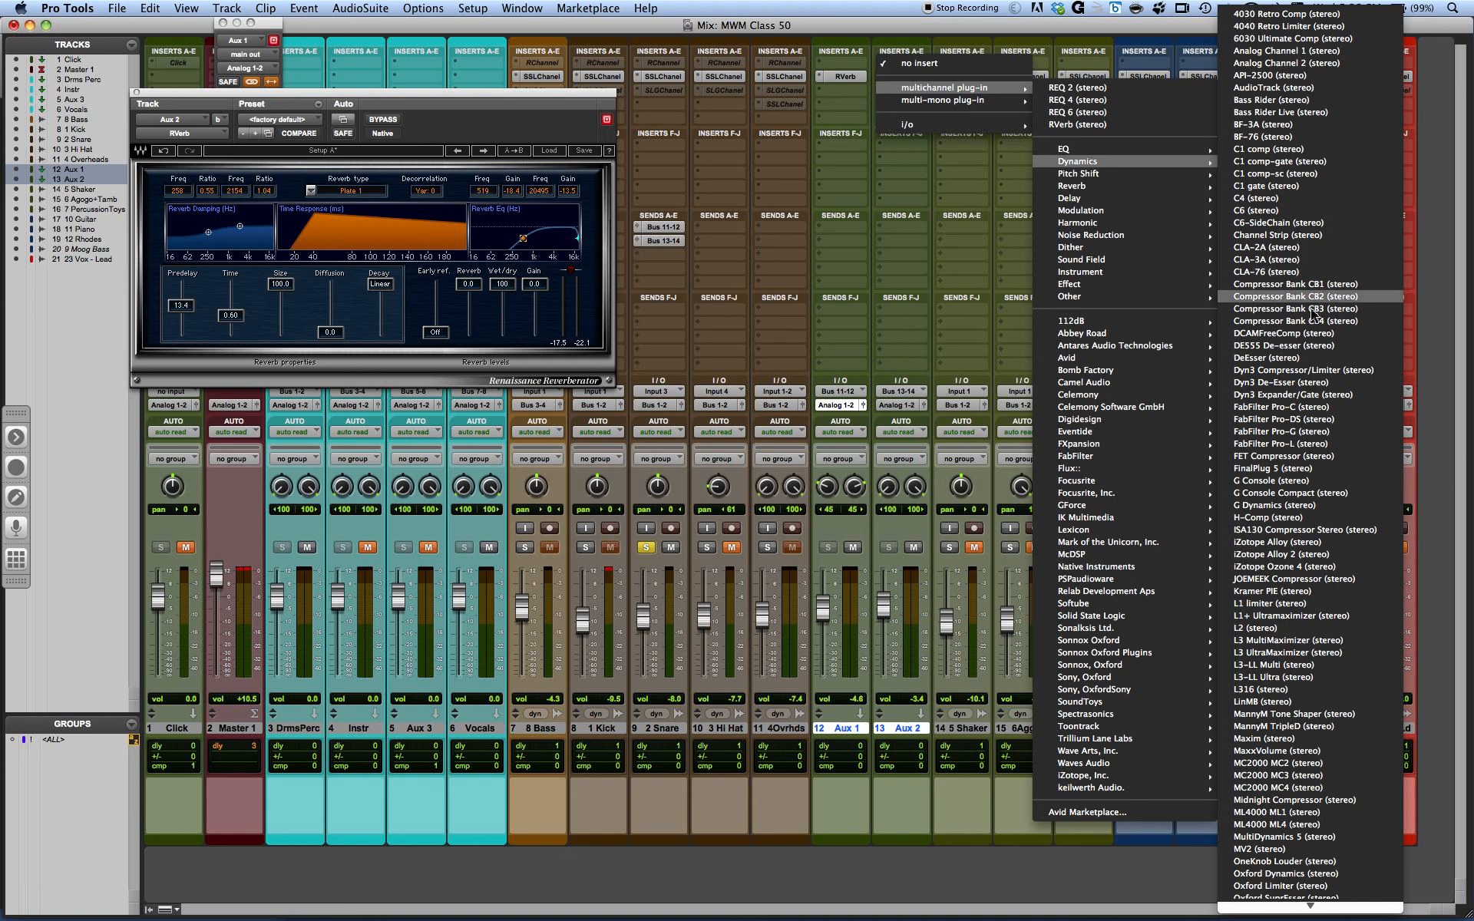
pyautogui.click(1310, 390)
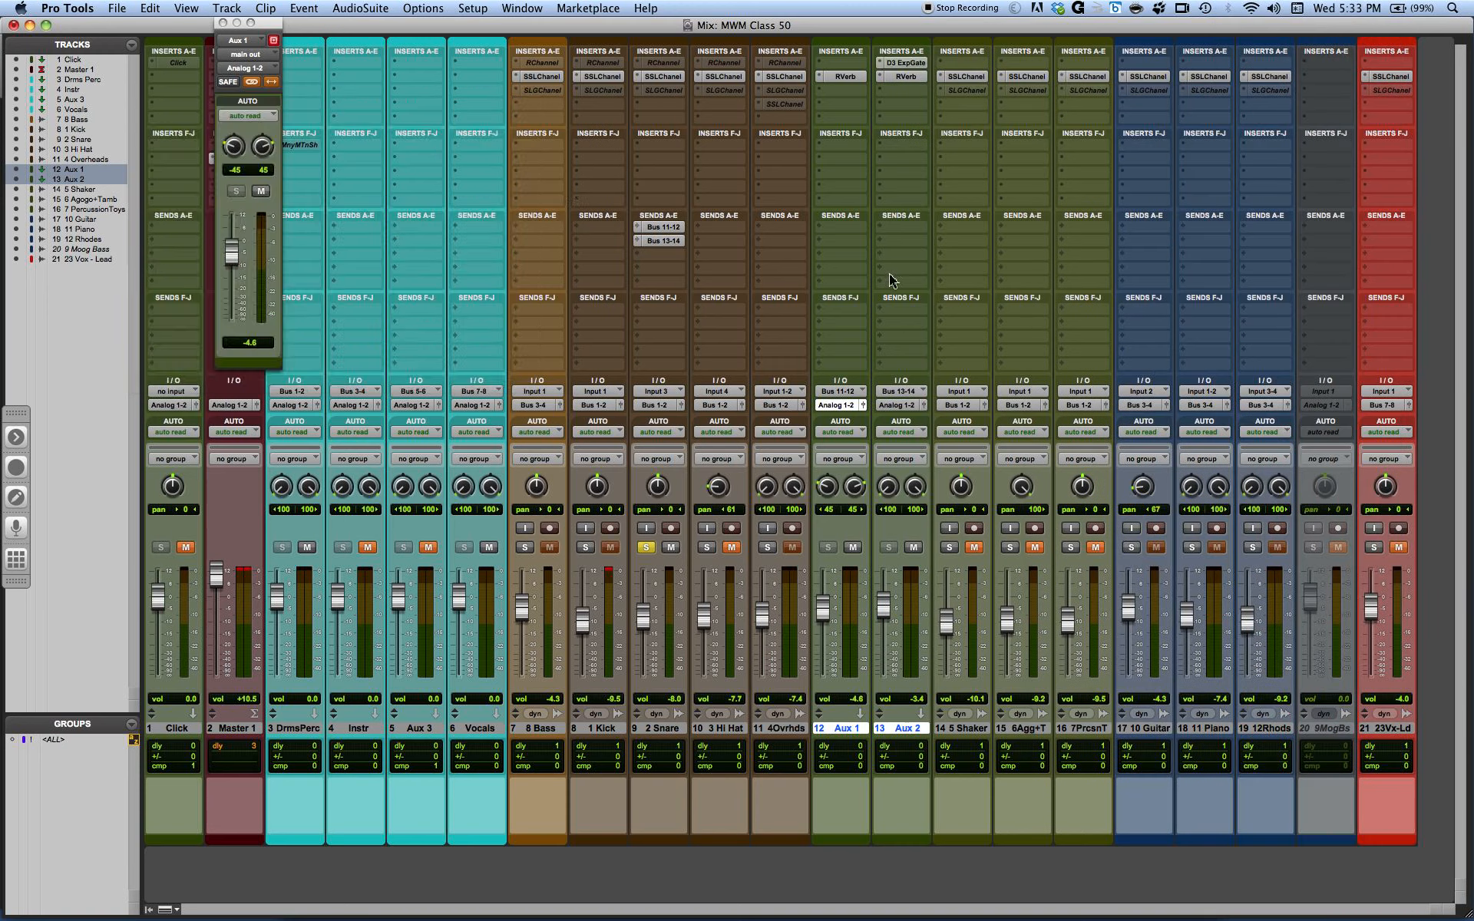
pyautogui.moveTo(394, 98); pyautogui.dragTo(576, 30)
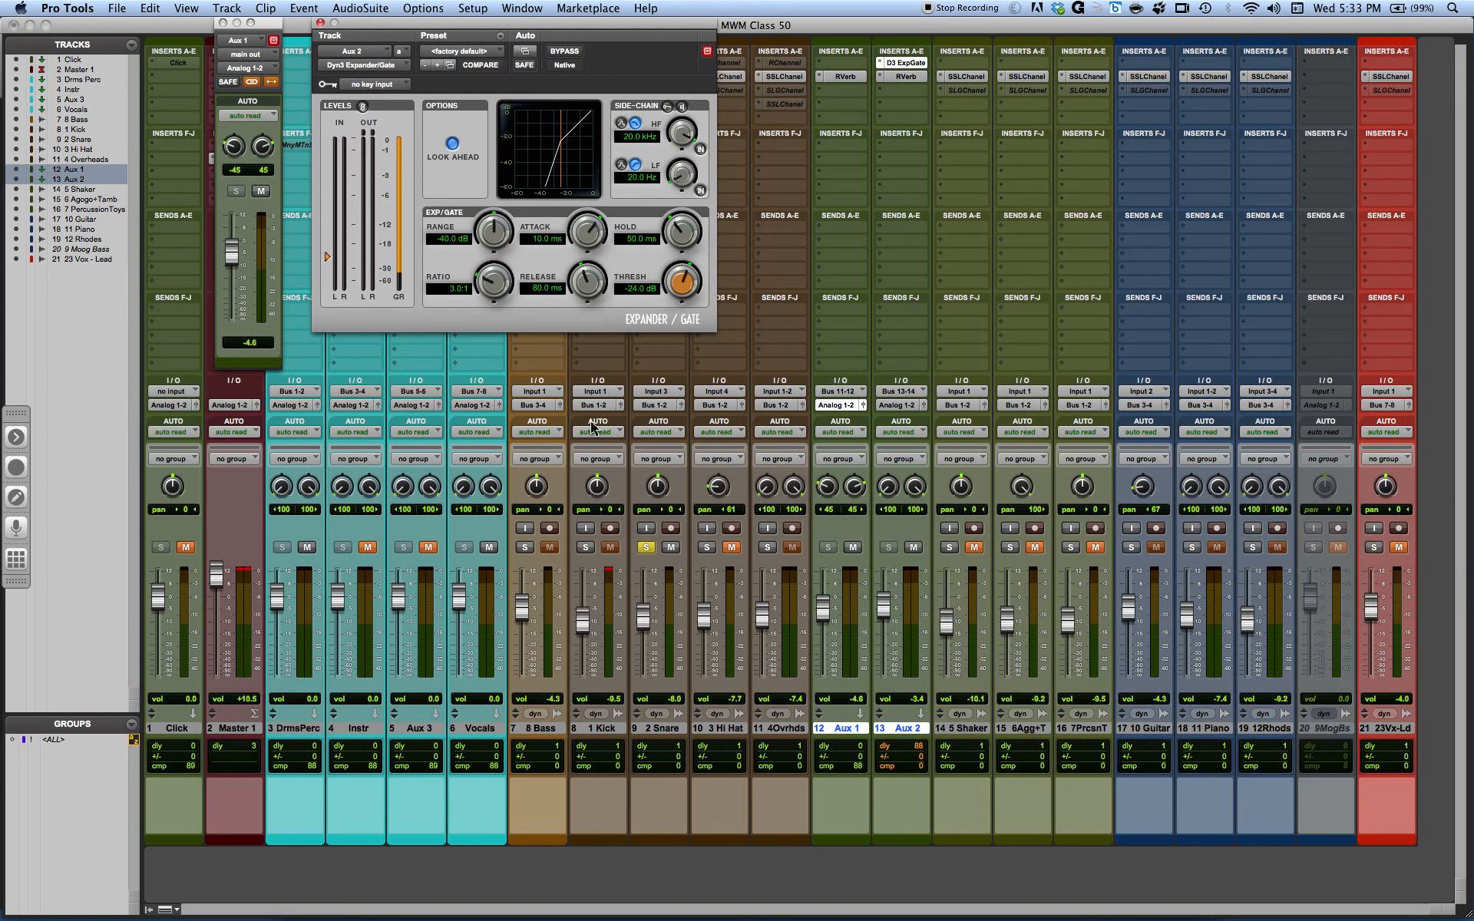
# Step: Set the gate's key input to Bus 17 and add a pre-fader send from the snare track to mono Bus 17 at 0.0 dB
pyautogui.click(392, 85)
pyautogui.moveTo(408, 125)
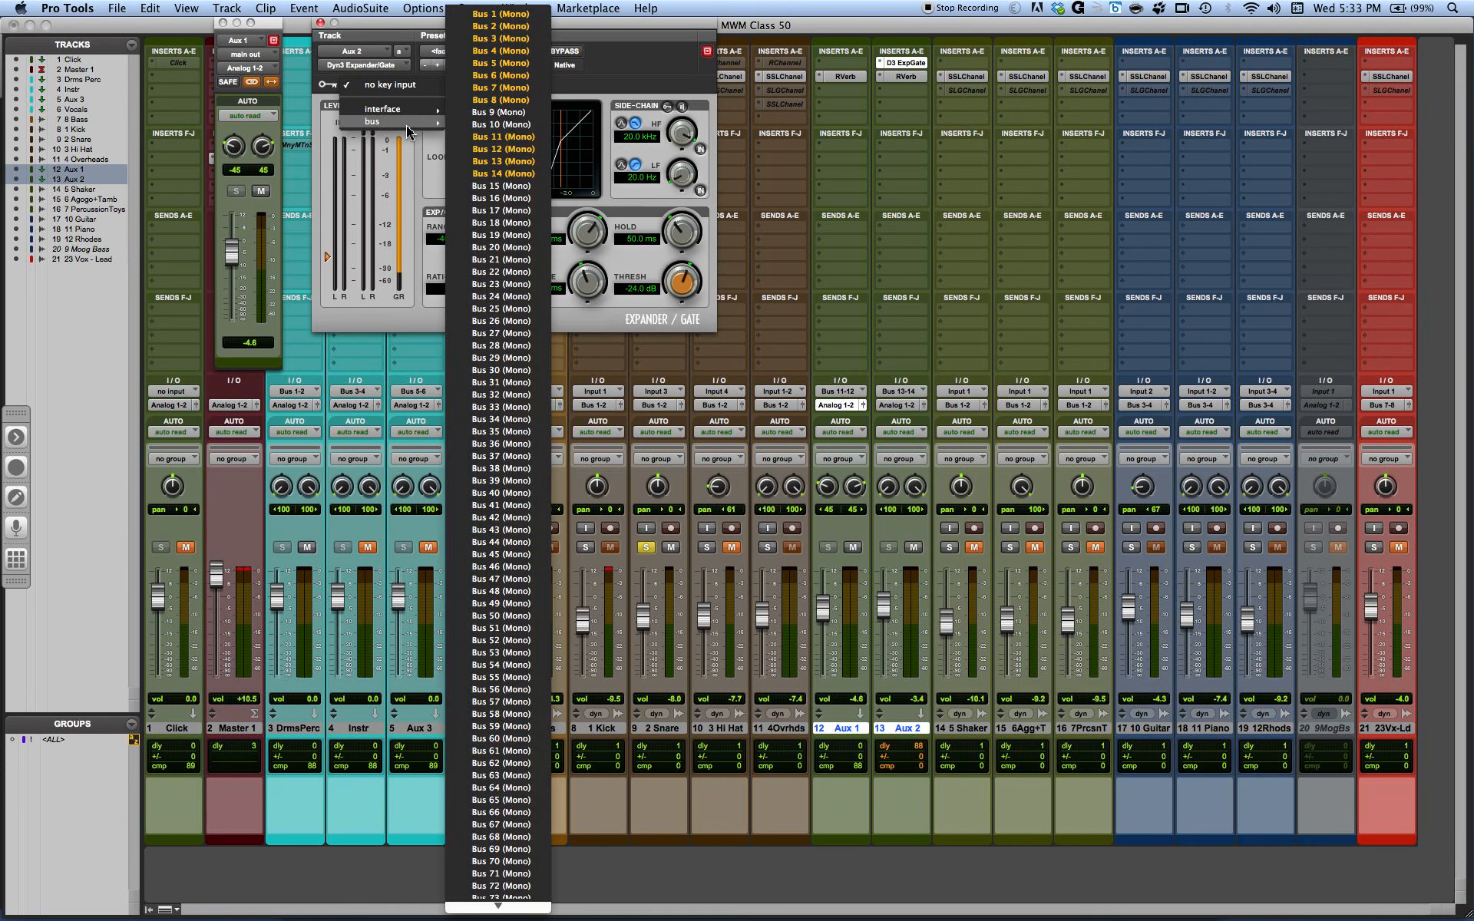
pyautogui.click(500, 210)
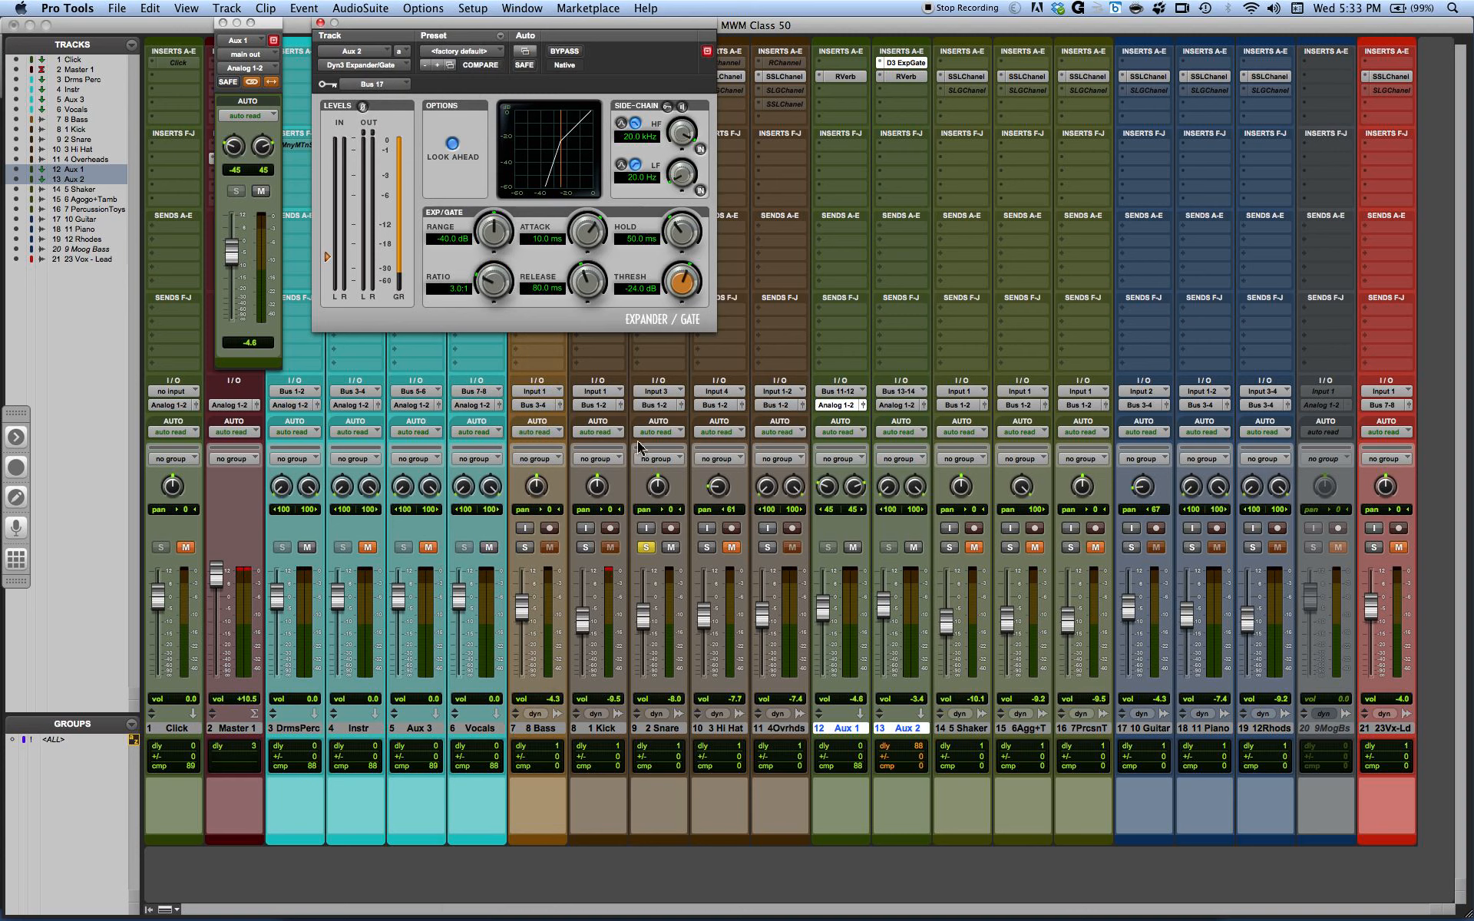
pyautogui.click(641, 365)
pyautogui.moveTo(669, 405)
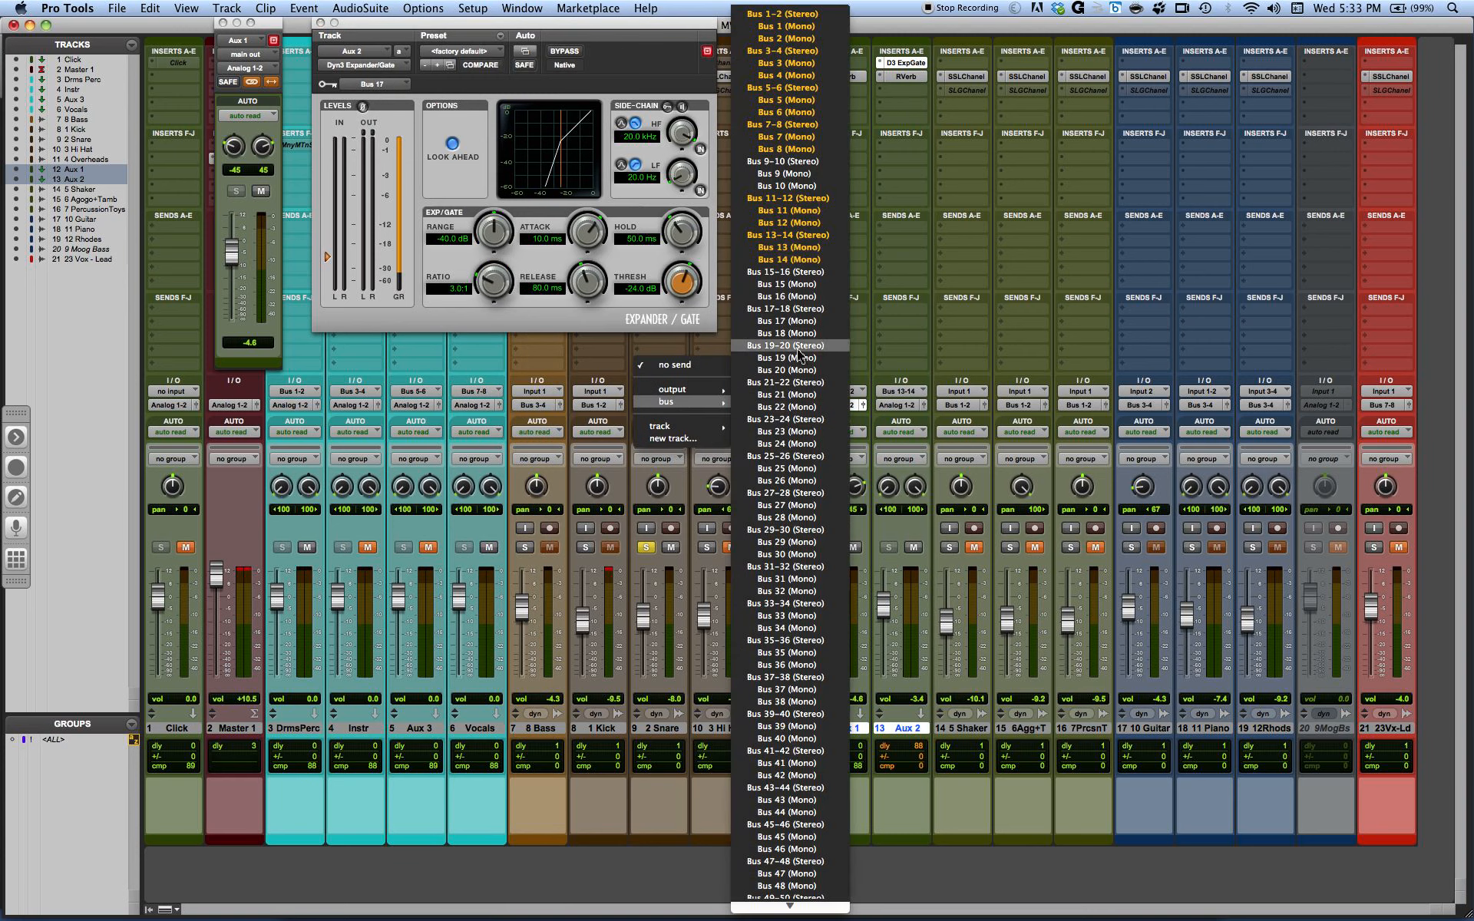
pyautogui.click(795, 321)
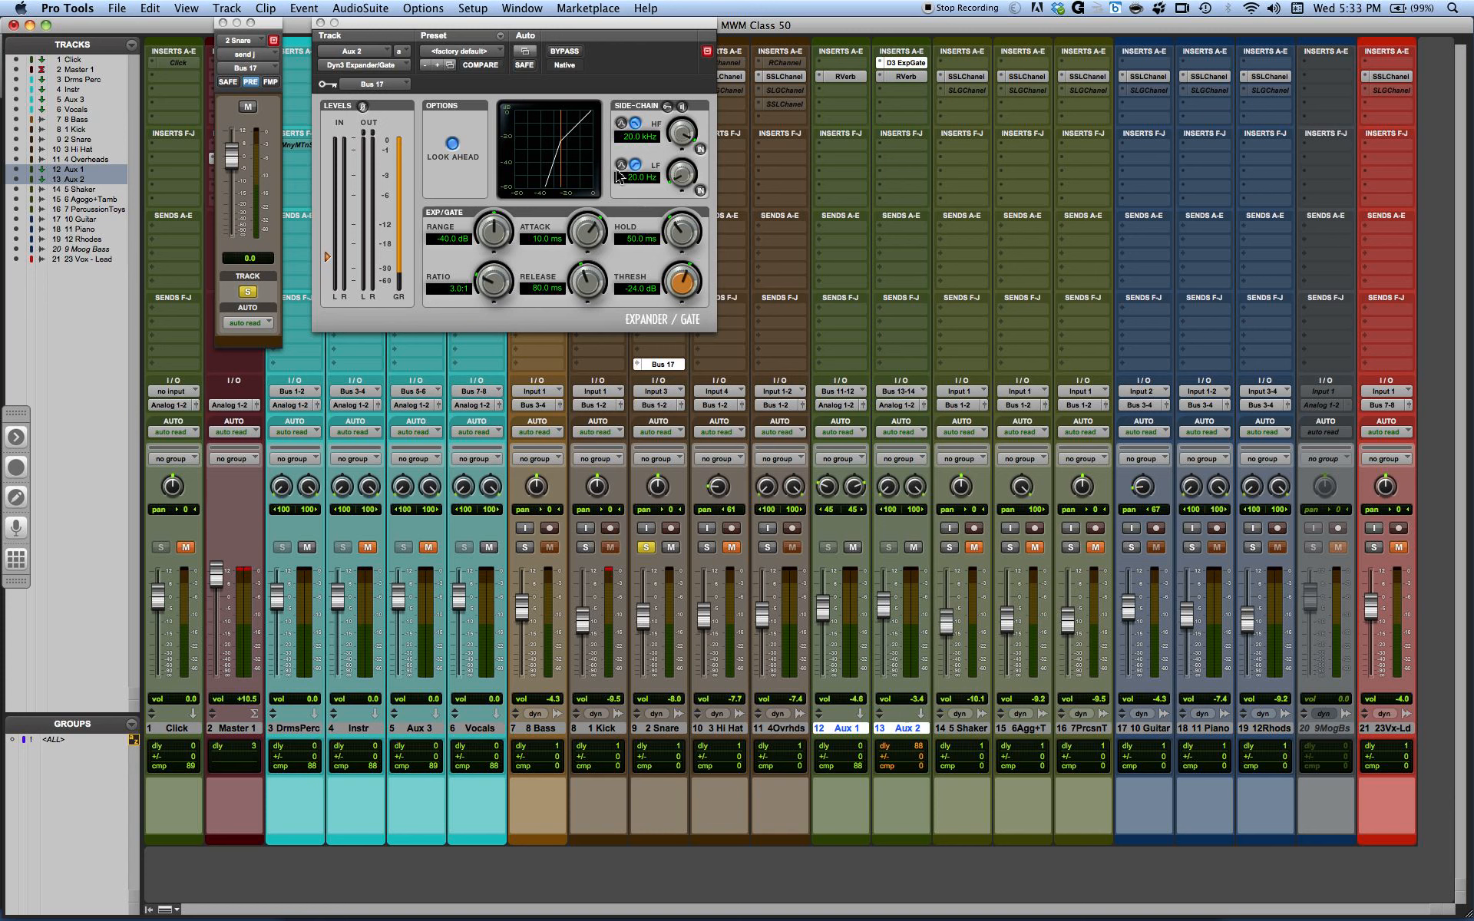
# Step: Bypass Aux 2's RVerb and play the mix to check the snare signal feeding the gate
pyautogui.click(905, 77)
pyautogui.click(665, 415)
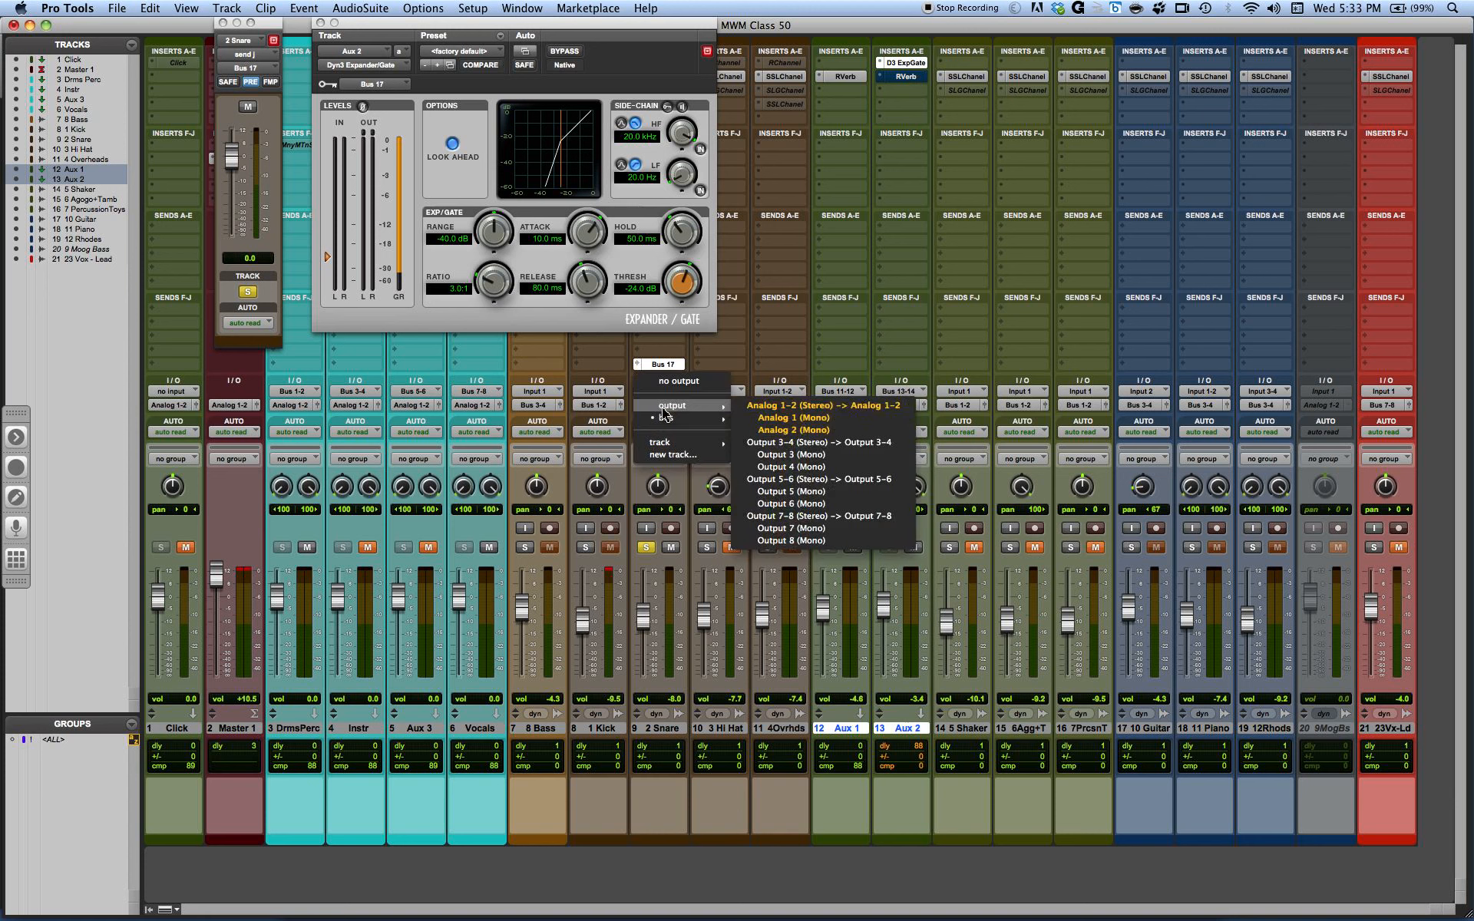
pyautogui.click(357, 444)
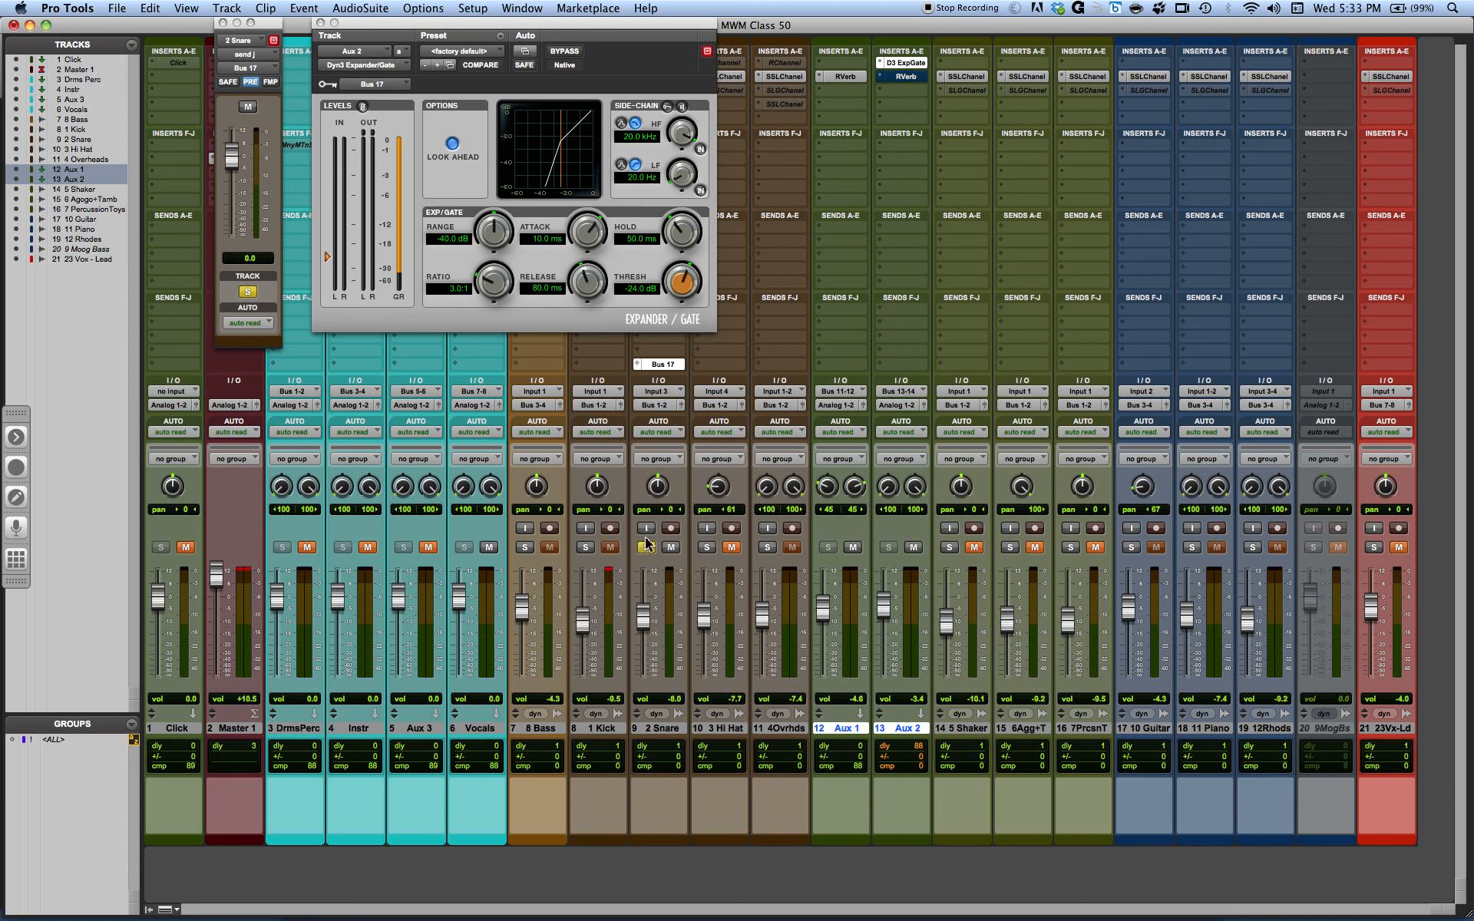
pyautogui.press('space')
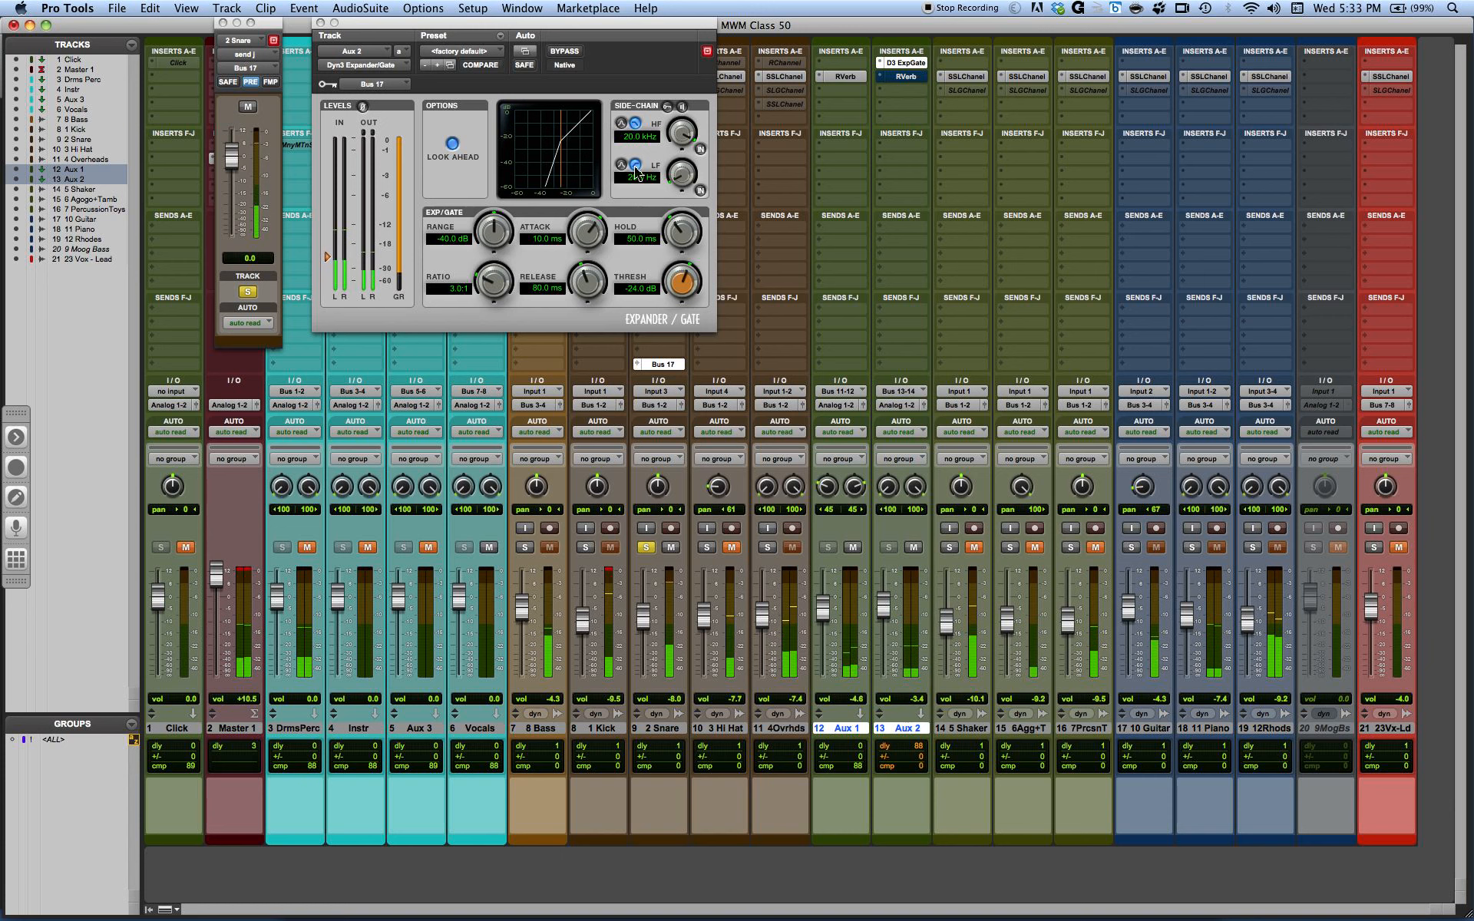
# Step: Enable the gate's HF and LF side-chain filters, setting them to 6.4 kHz and 417.9 Hz while listening to the key signal
pyautogui.click(696, 146)
pyautogui.moveTo(689, 141); pyautogui.dragTo(648, 98)
pyautogui.click(693, 189)
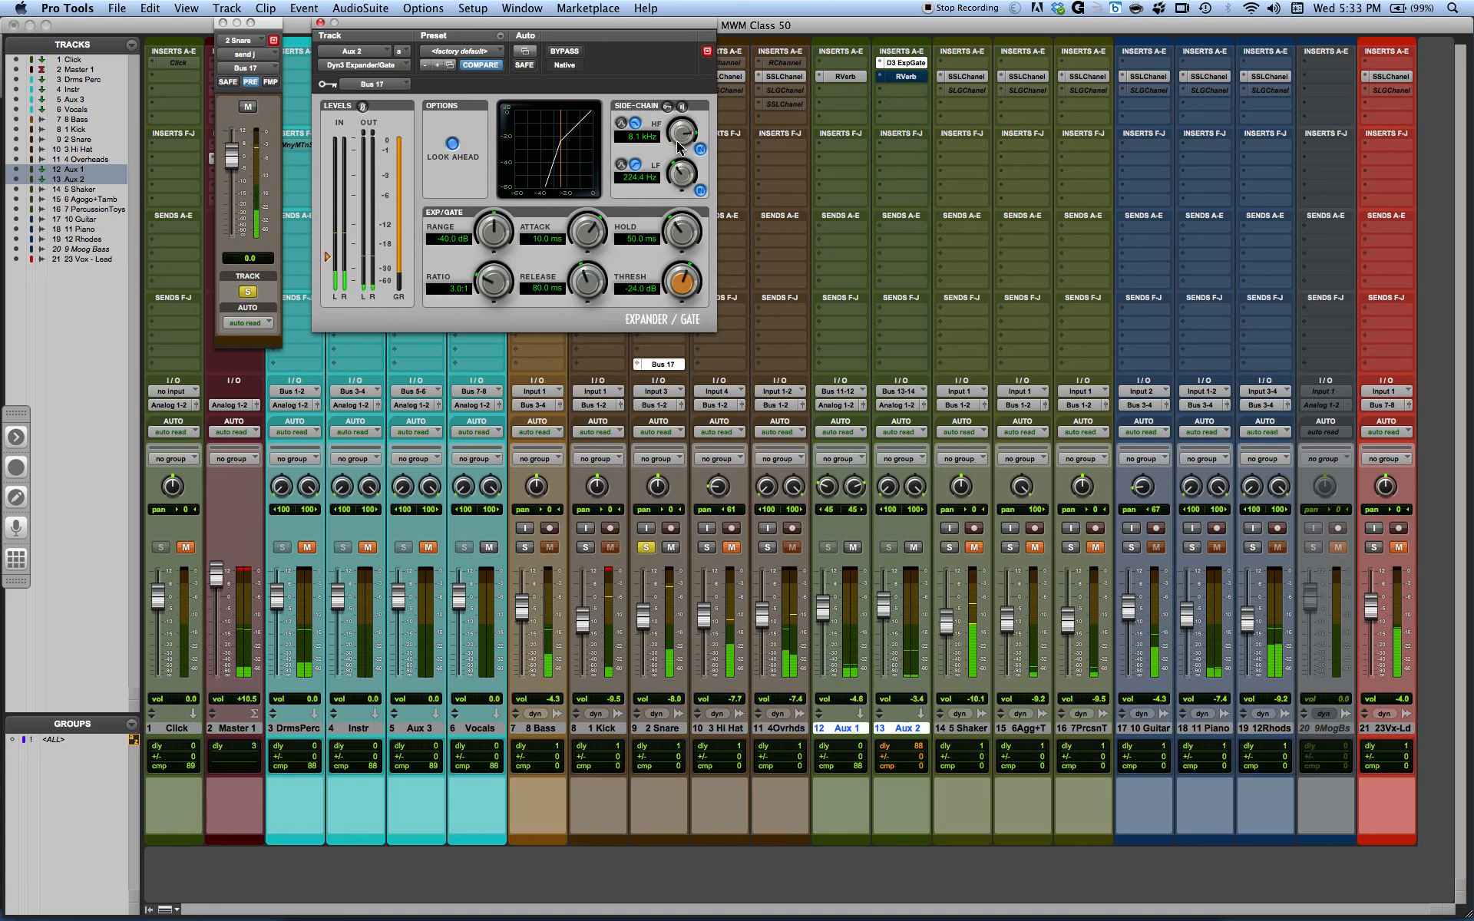
pyautogui.moveTo(676, 136); pyautogui.dragTo(679, 147)
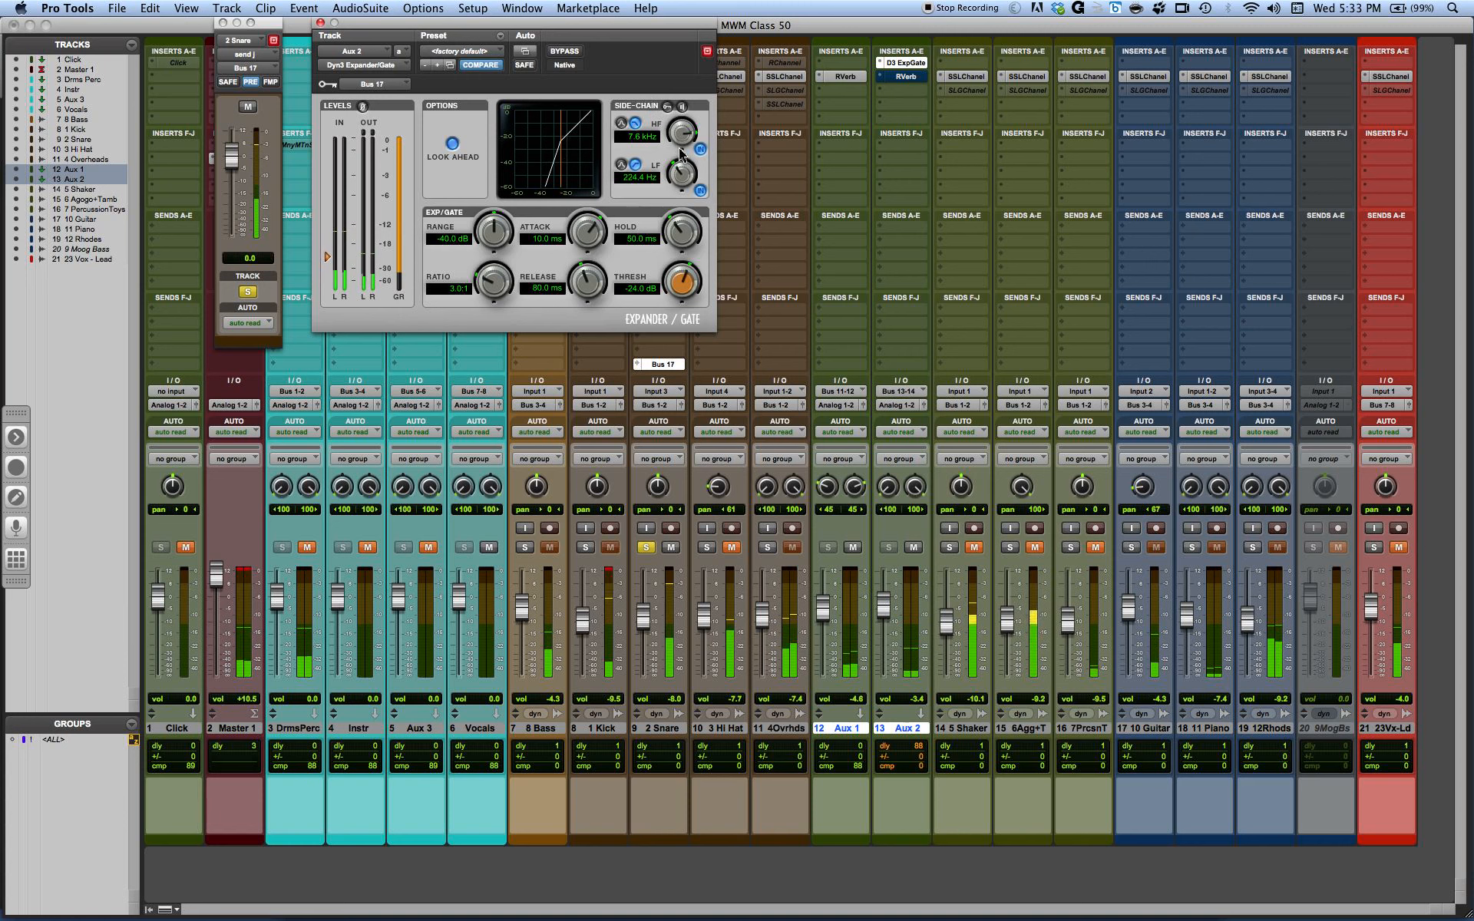
pyautogui.click(682, 106)
pyautogui.moveTo(684, 140); pyautogui.dragTo(684, 150)
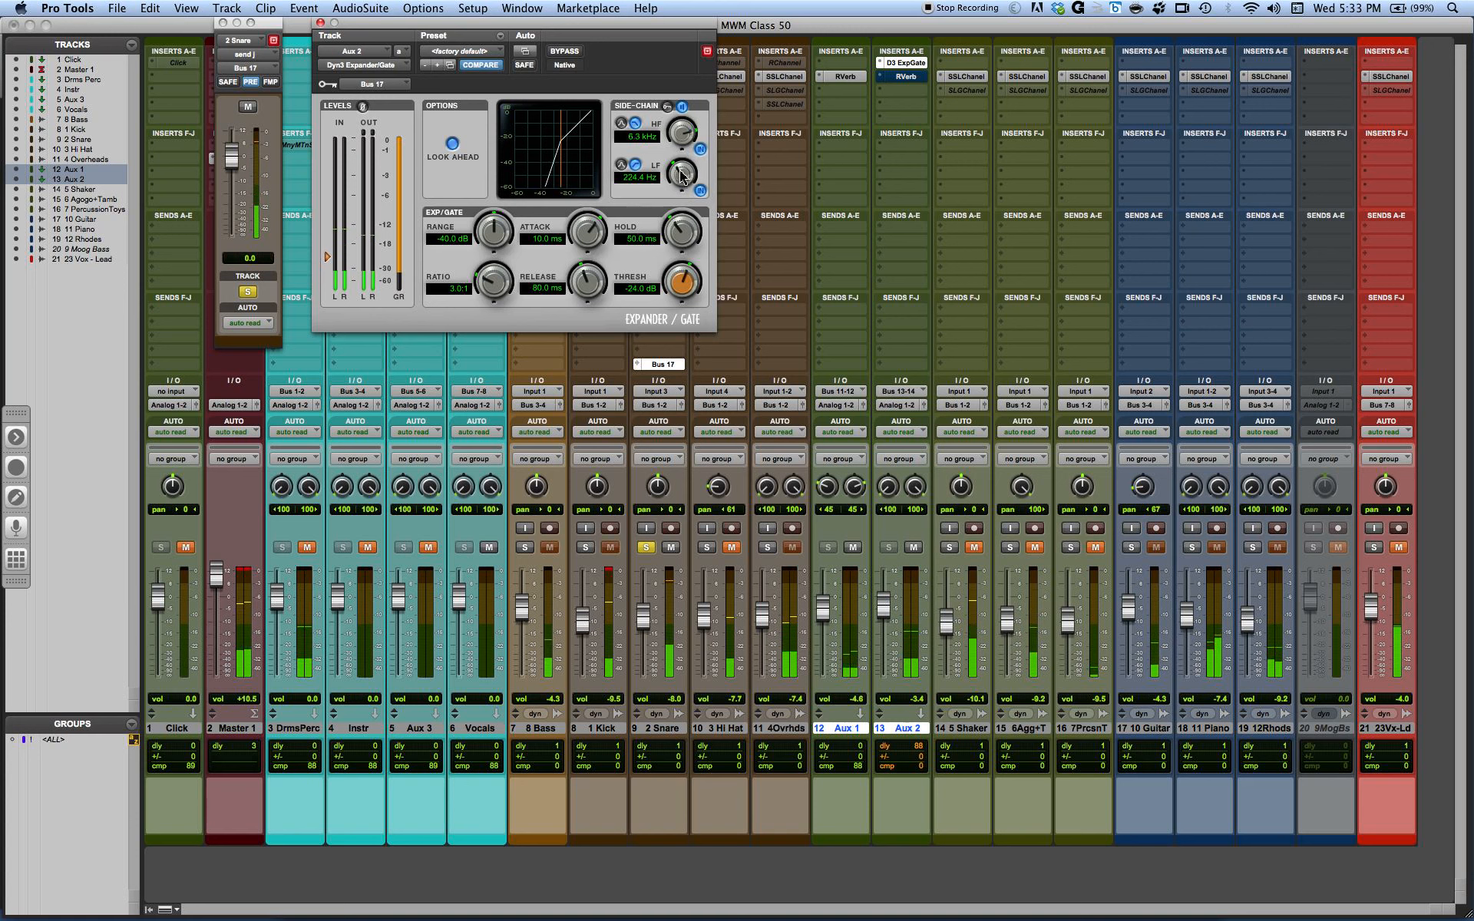
pyautogui.moveTo(681, 175); pyautogui.dragTo(678, 166)
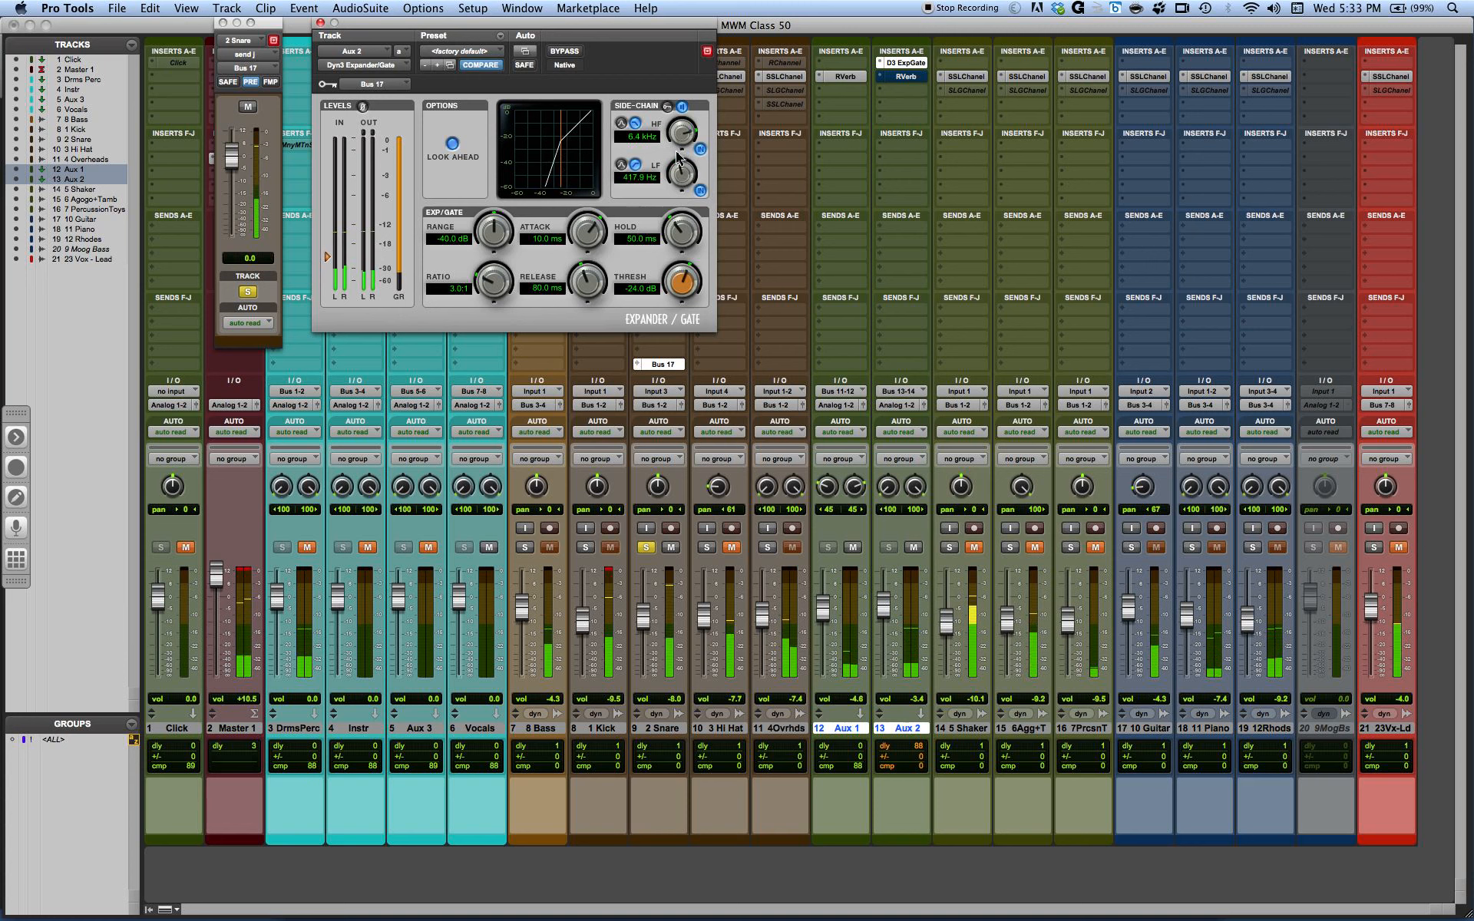
# Step: Set the gate's attack to 10.0 us and range to -80.0 dB, with side-chain listening turned off
pyautogui.moveTo(589, 233); pyautogui.dragTo(588, 261)
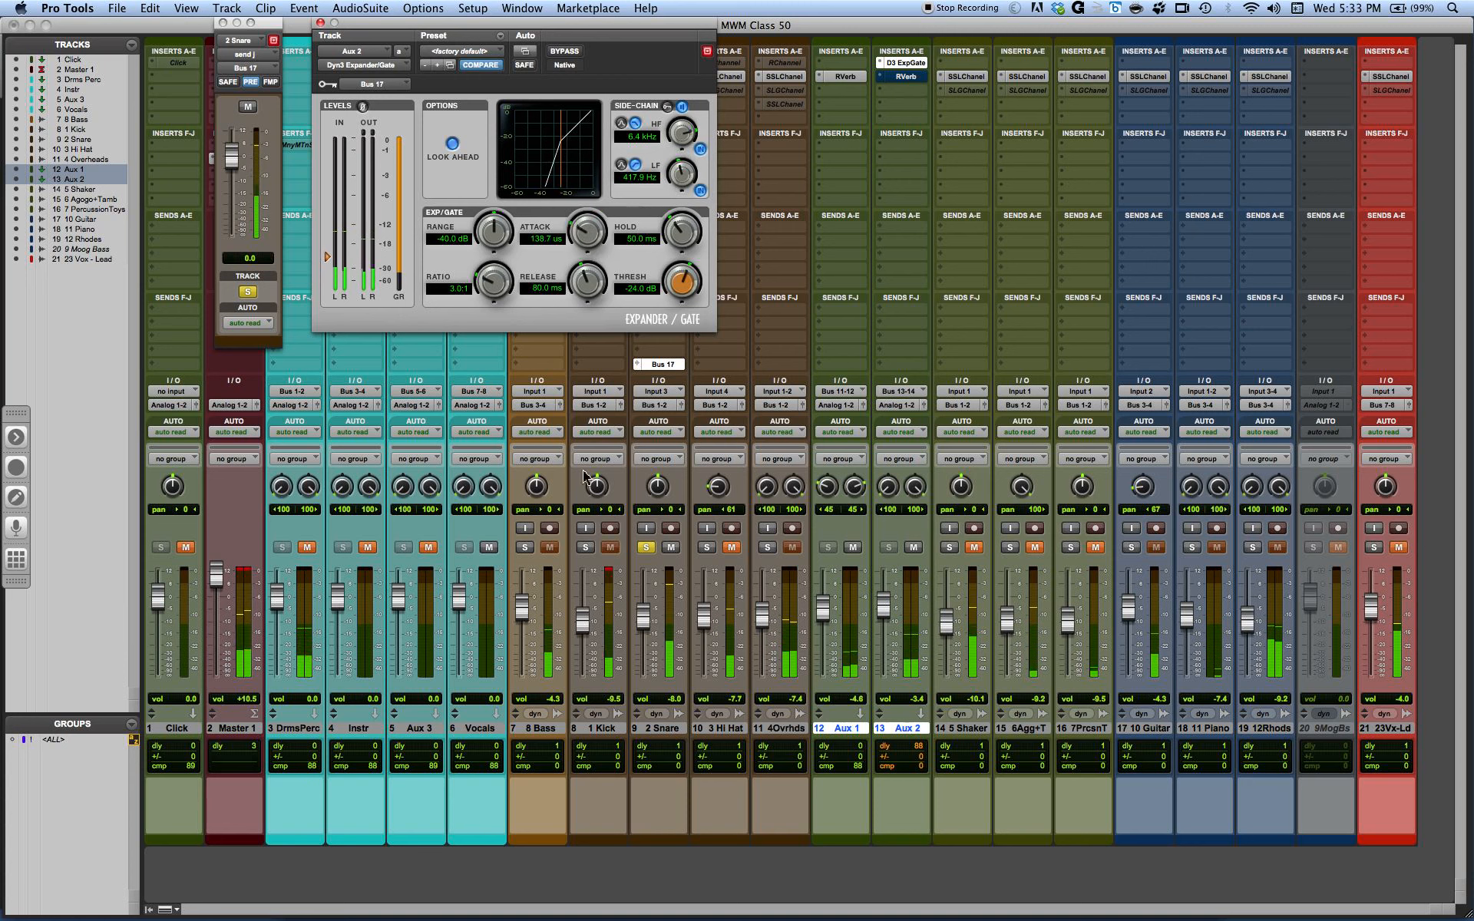
pyautogui.click(681, 107)
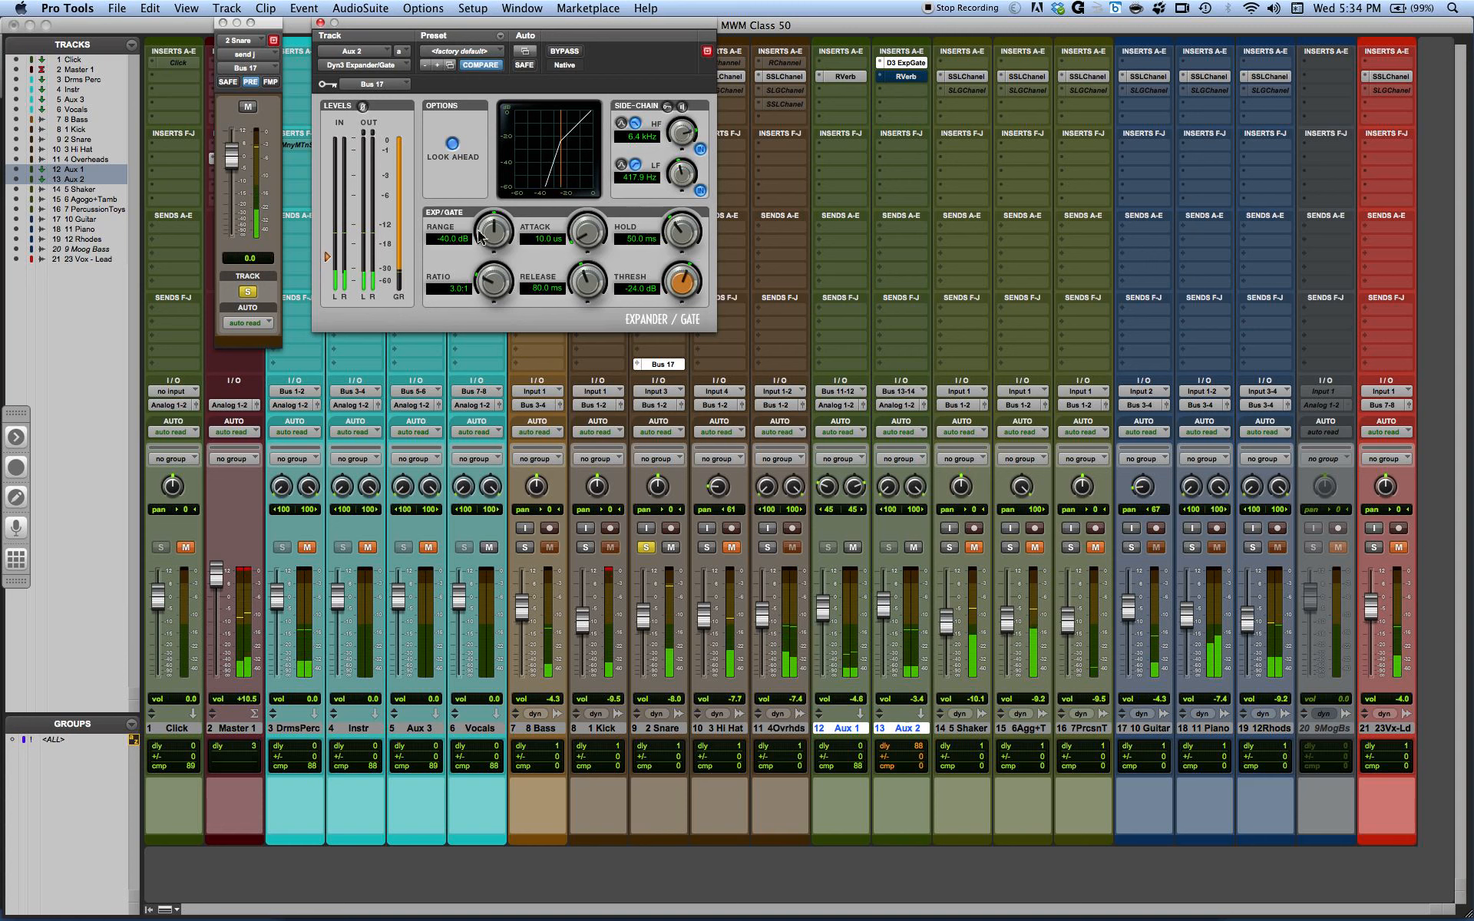
pyautogui.moveTo(490, 236); pyautogui.dragTo(474, 304)
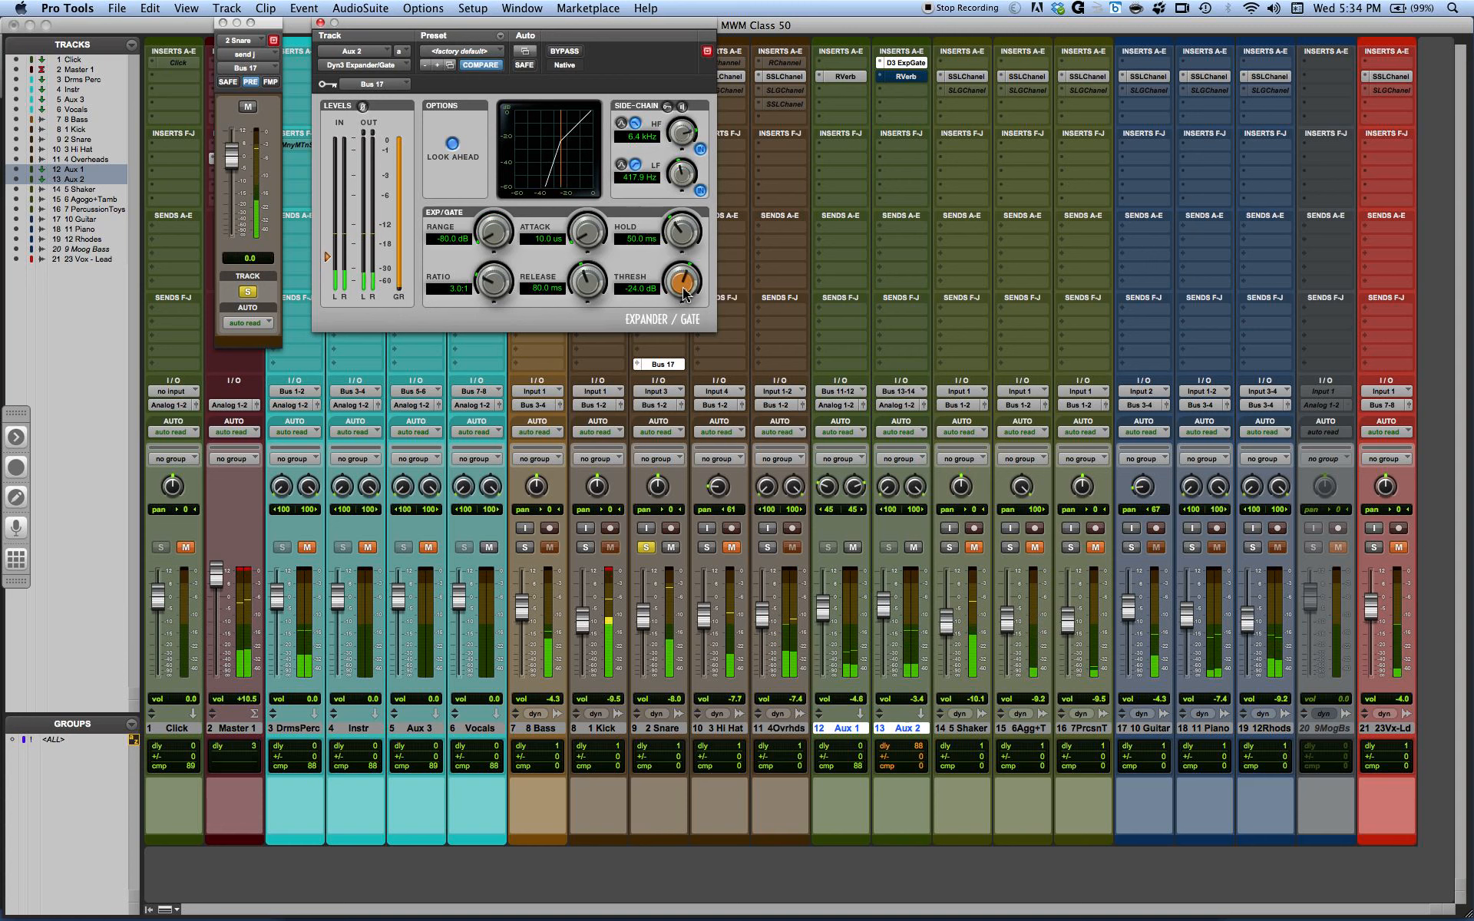
# Step: With Aux 1 muted, tune the gate by ear to a -21.2 dB threshold, 67.5 ms hold and 94.6 ms release
pyautogui.moveTo(683, 285); pyautogui.dragTo(666, 256)
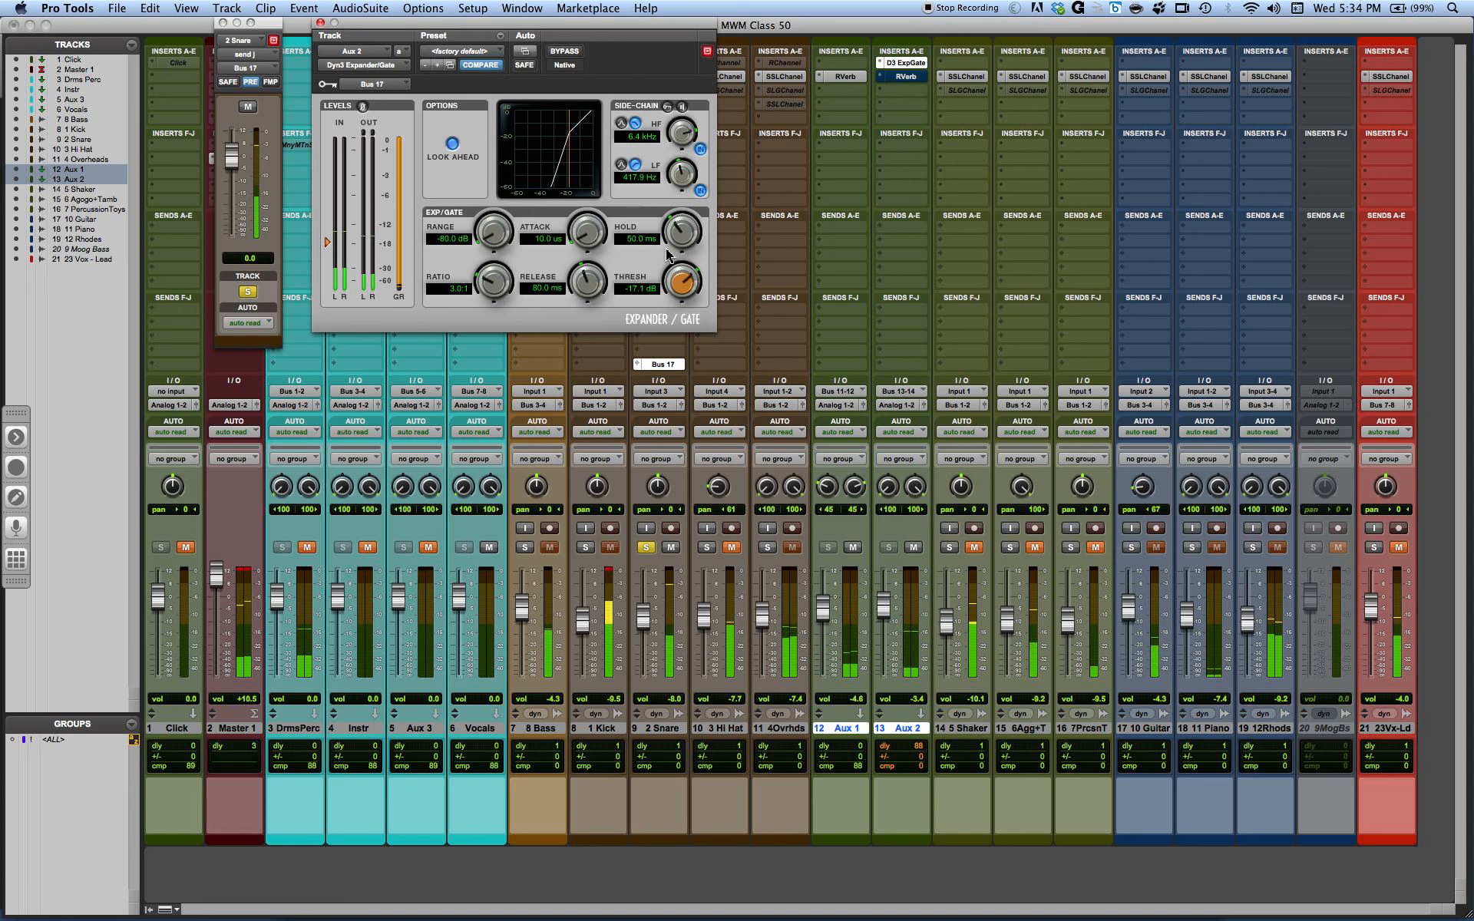
pyautogui.click(854, 548)
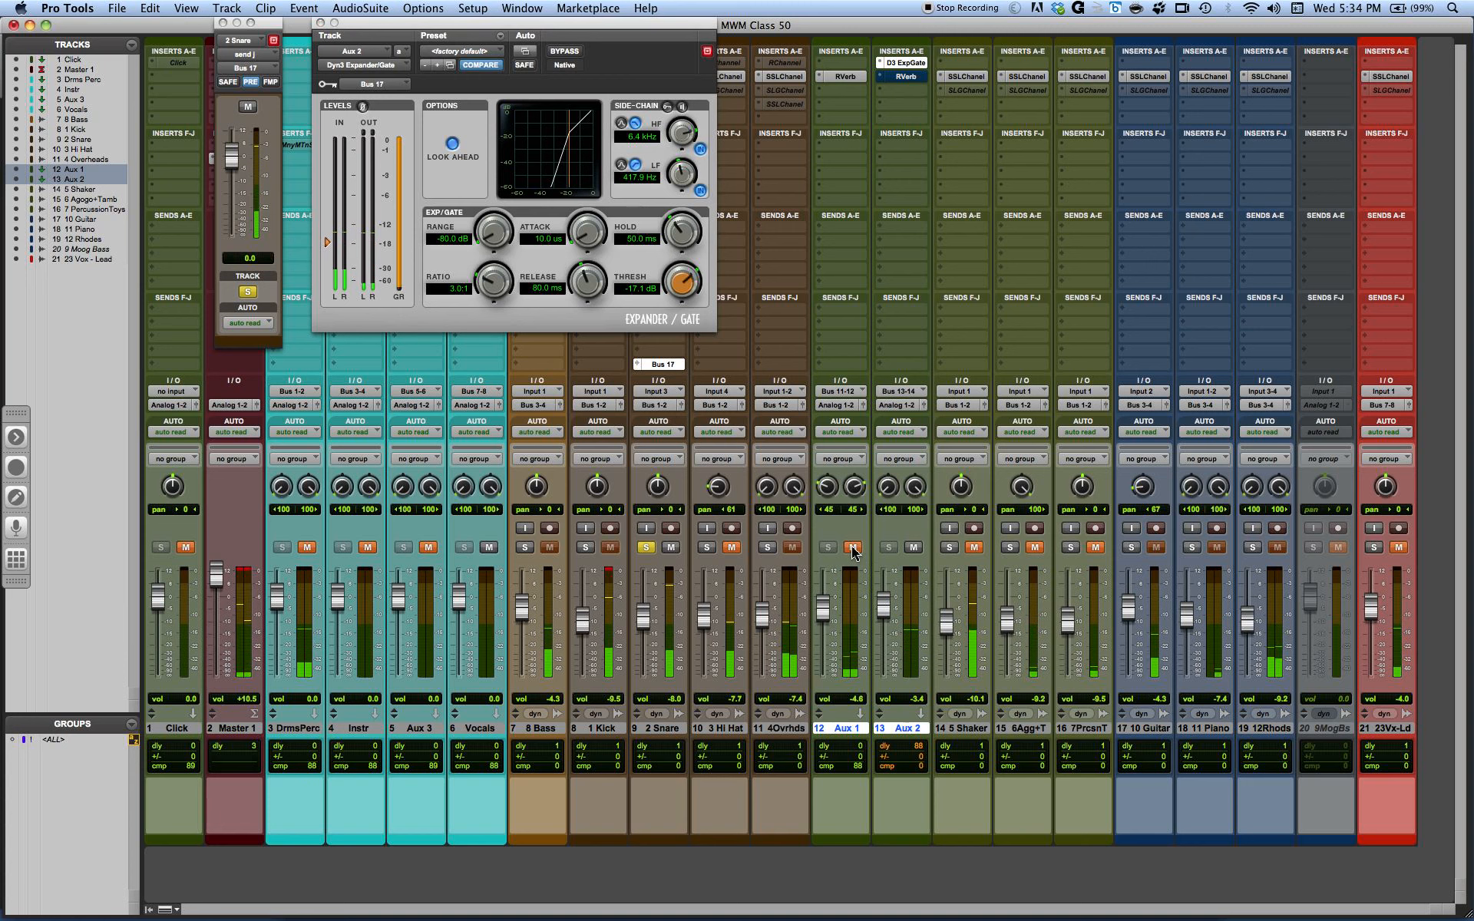
pyautogui.moveTo(676, 287); pyautogui.dragTo(682, 326)
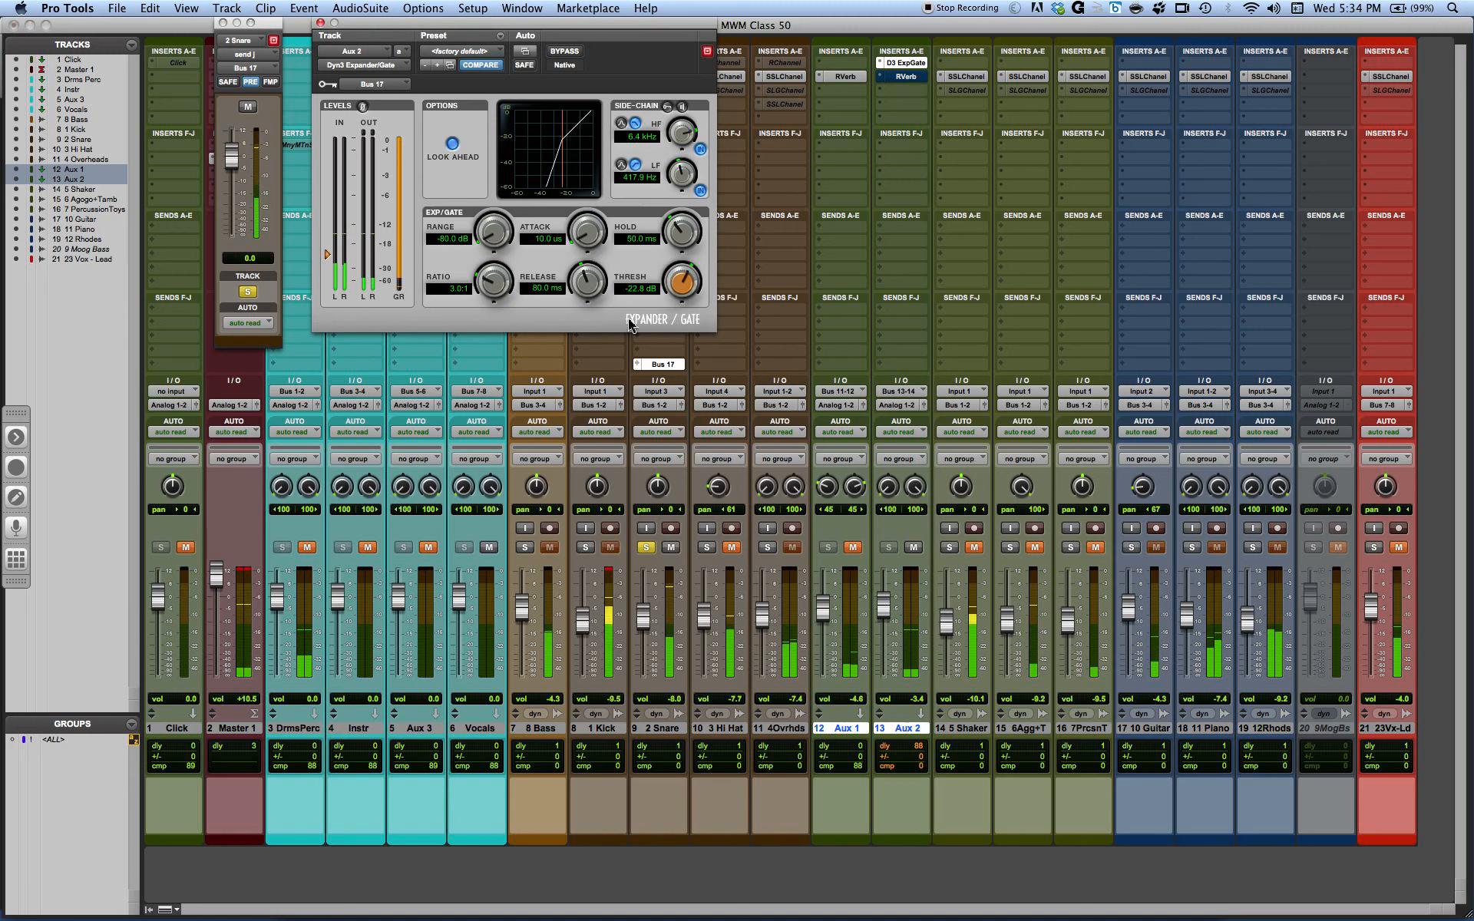
pyautogui.moveTo(675, 289); pyautogui.dragTo(676, 296)
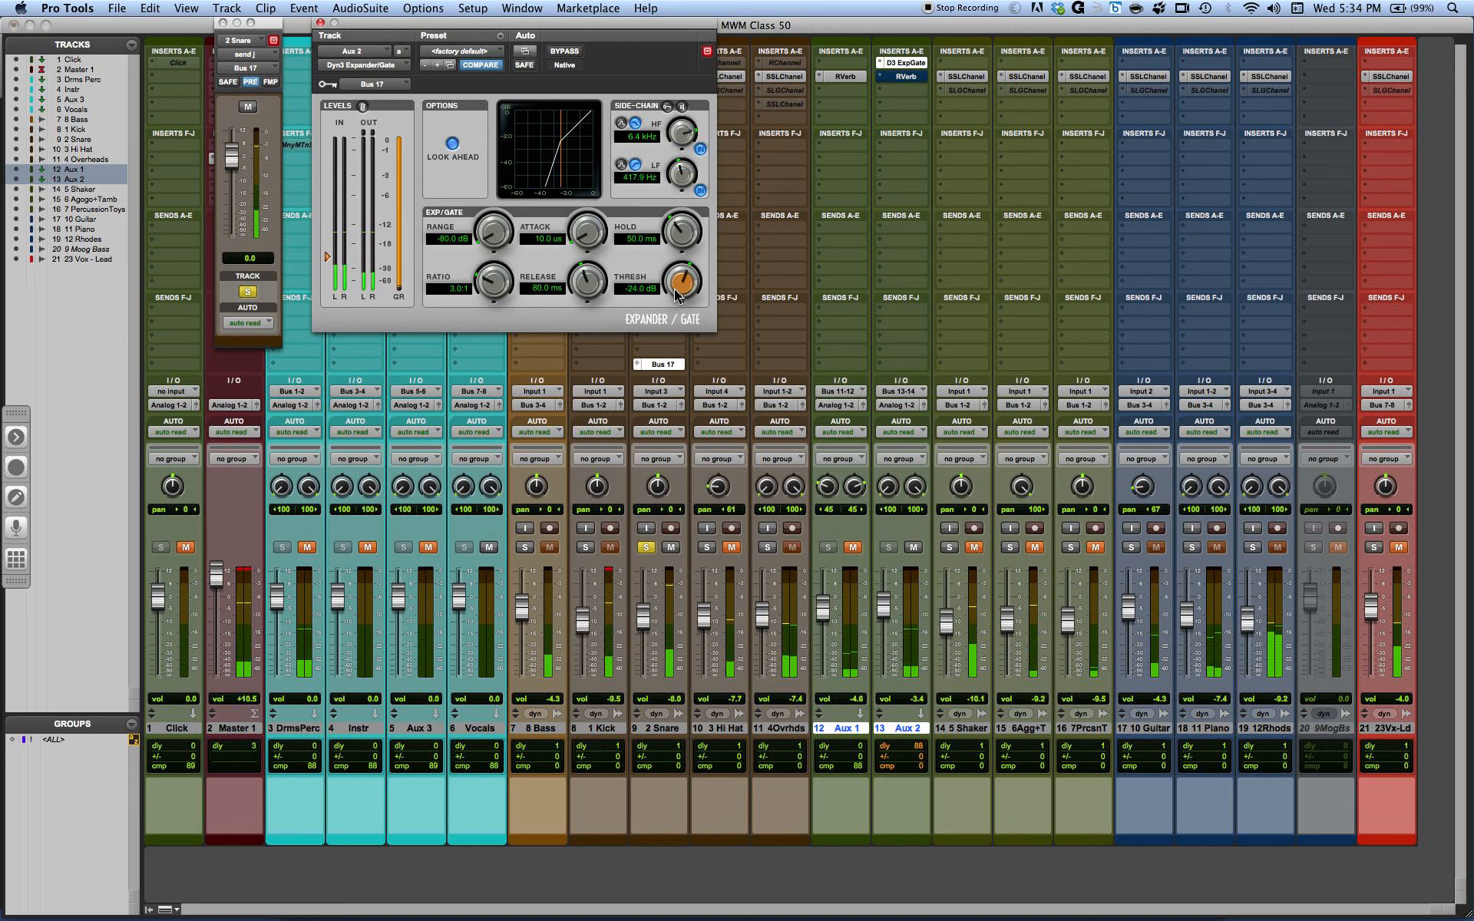
pyautogui.moveTo(586, 284); pyautogui.dragTo(585, 282)
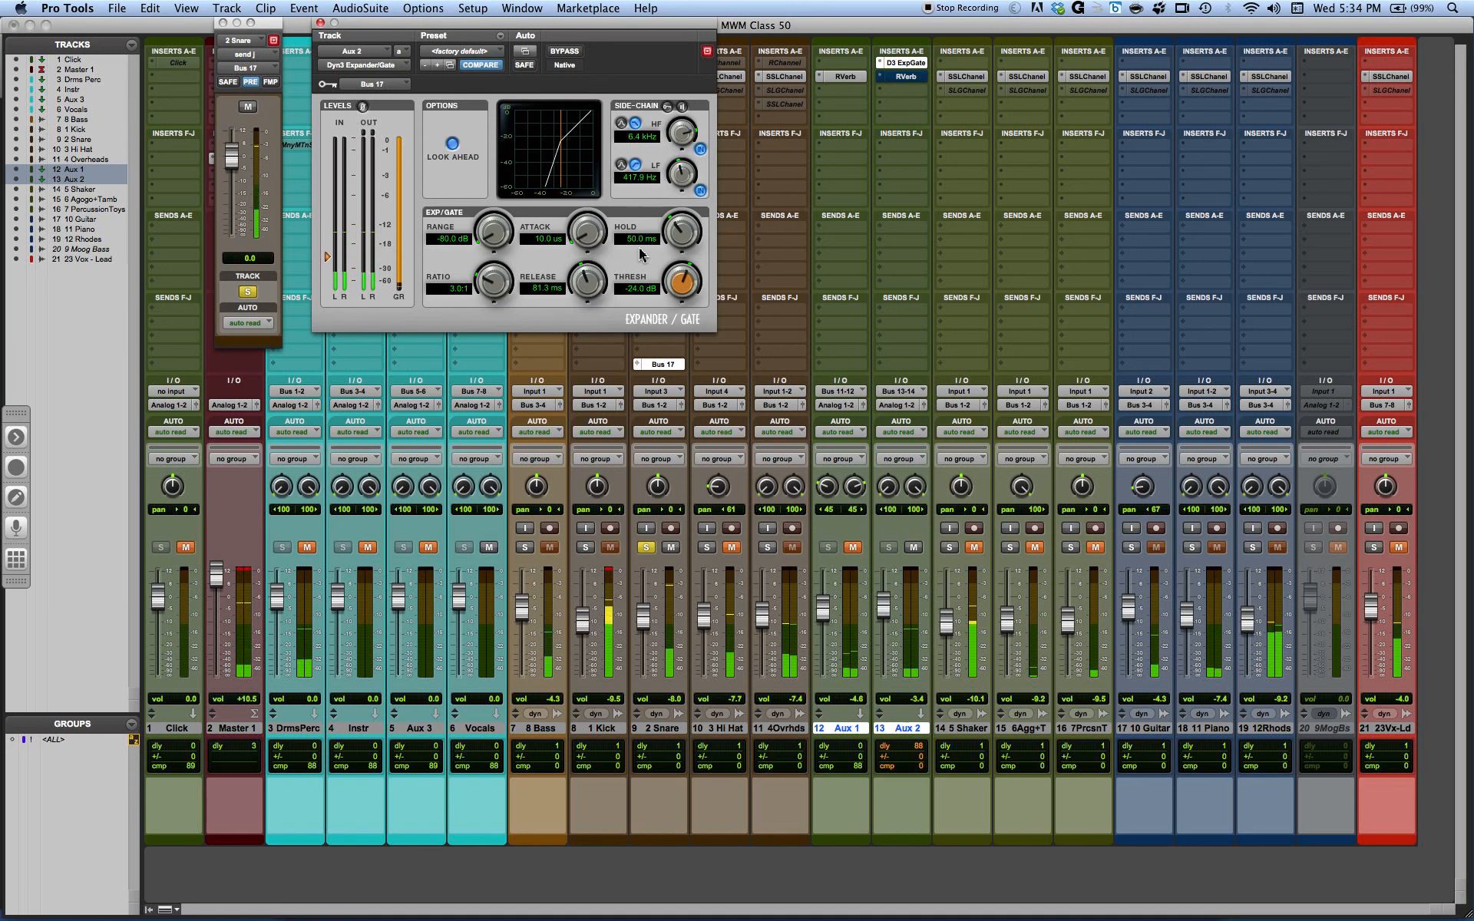
pyautogui.moveTo(675, 239); pyautogui.dragTo(675, 233)
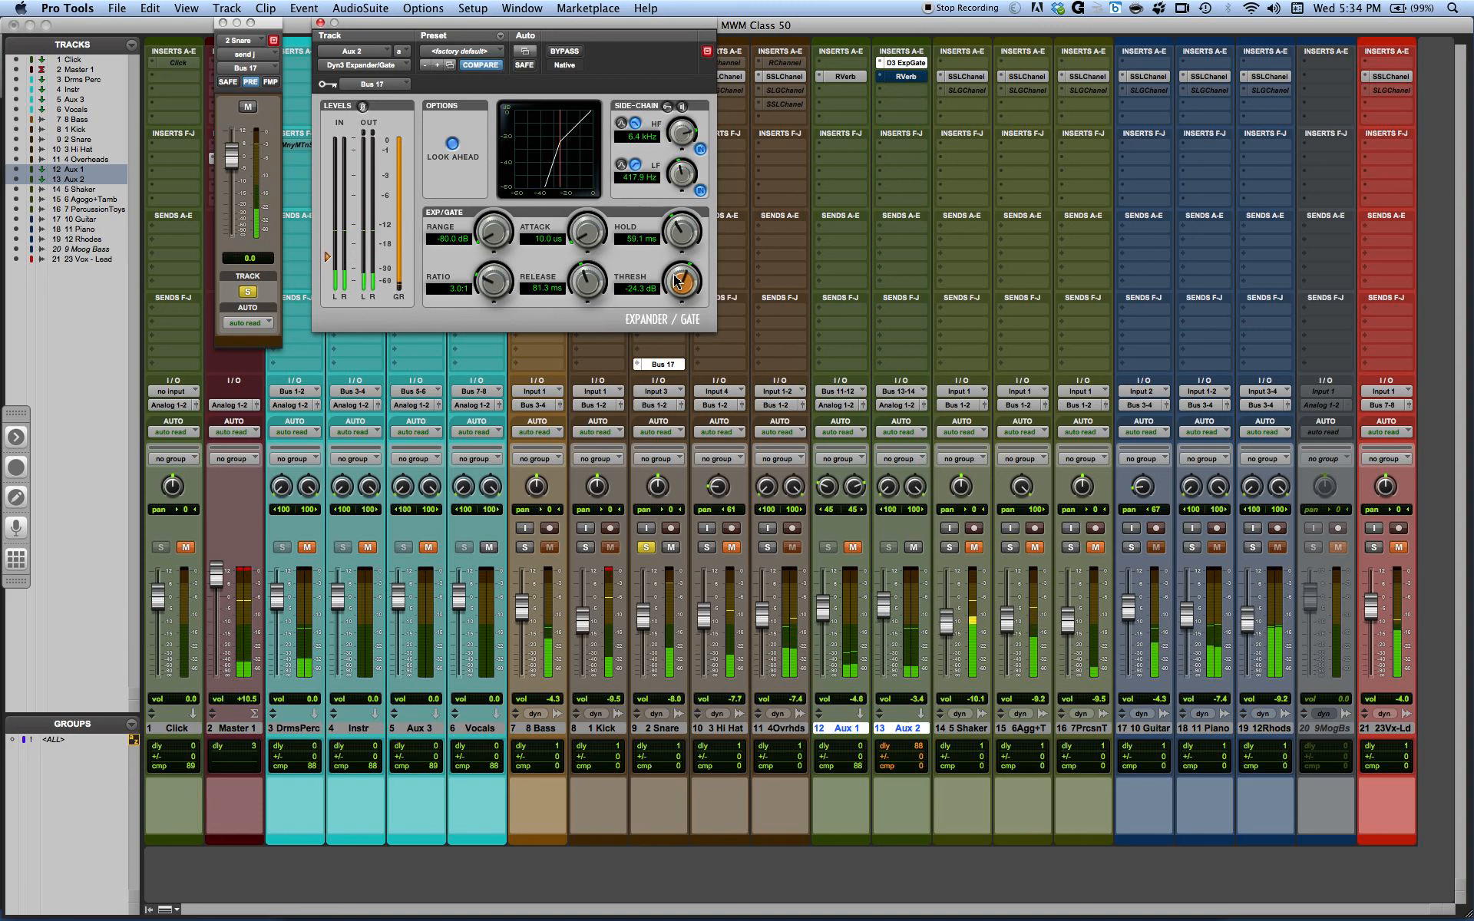
pyautogui.moveTo(676, 281); pyautogui.dragTo(676, 286)
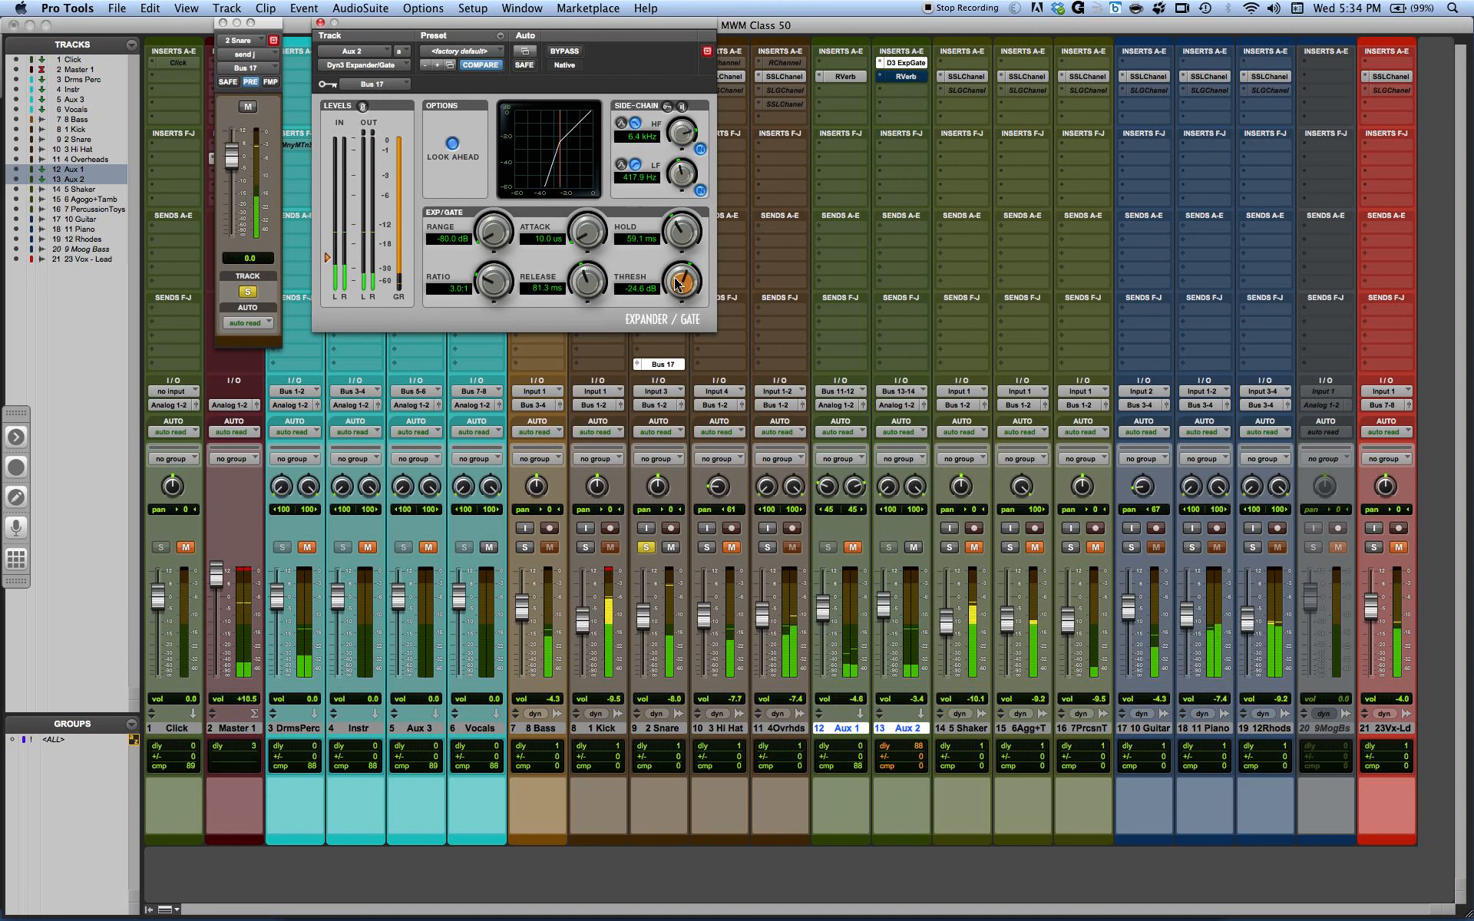
pyautogui.moveTo(676, 282); pyautogui.dragTo(591, 271)
pyautogui.moveTo(685, 244); pyautogui.dragTo(686, 230)
pyautogui.moveTo(587, 286); pyautogui.dragTo(586, 293)
pyautogui.moveTo(671, 233); pyautogui.dragTo(670, 240)
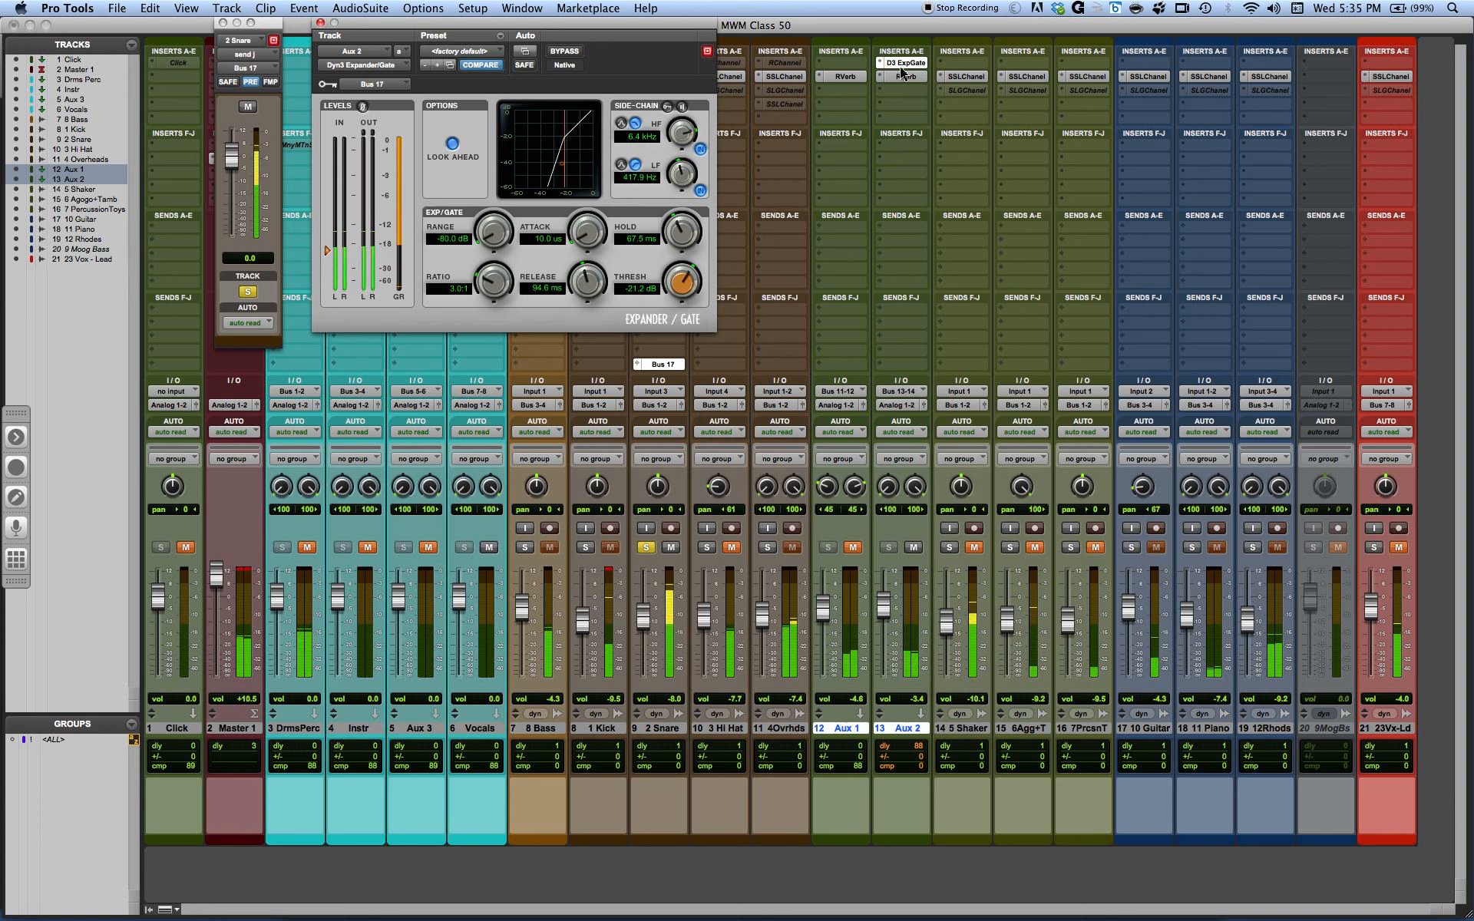
# Step: Copy the keyed gate from Aux 2 to Aux 1's first insert, and lower Aux 1 to -5.5 dB and Aux 2 to -8.0 dB
pyautogui.moveTo(906, 62); pyautogui.dragTo(846, 61)
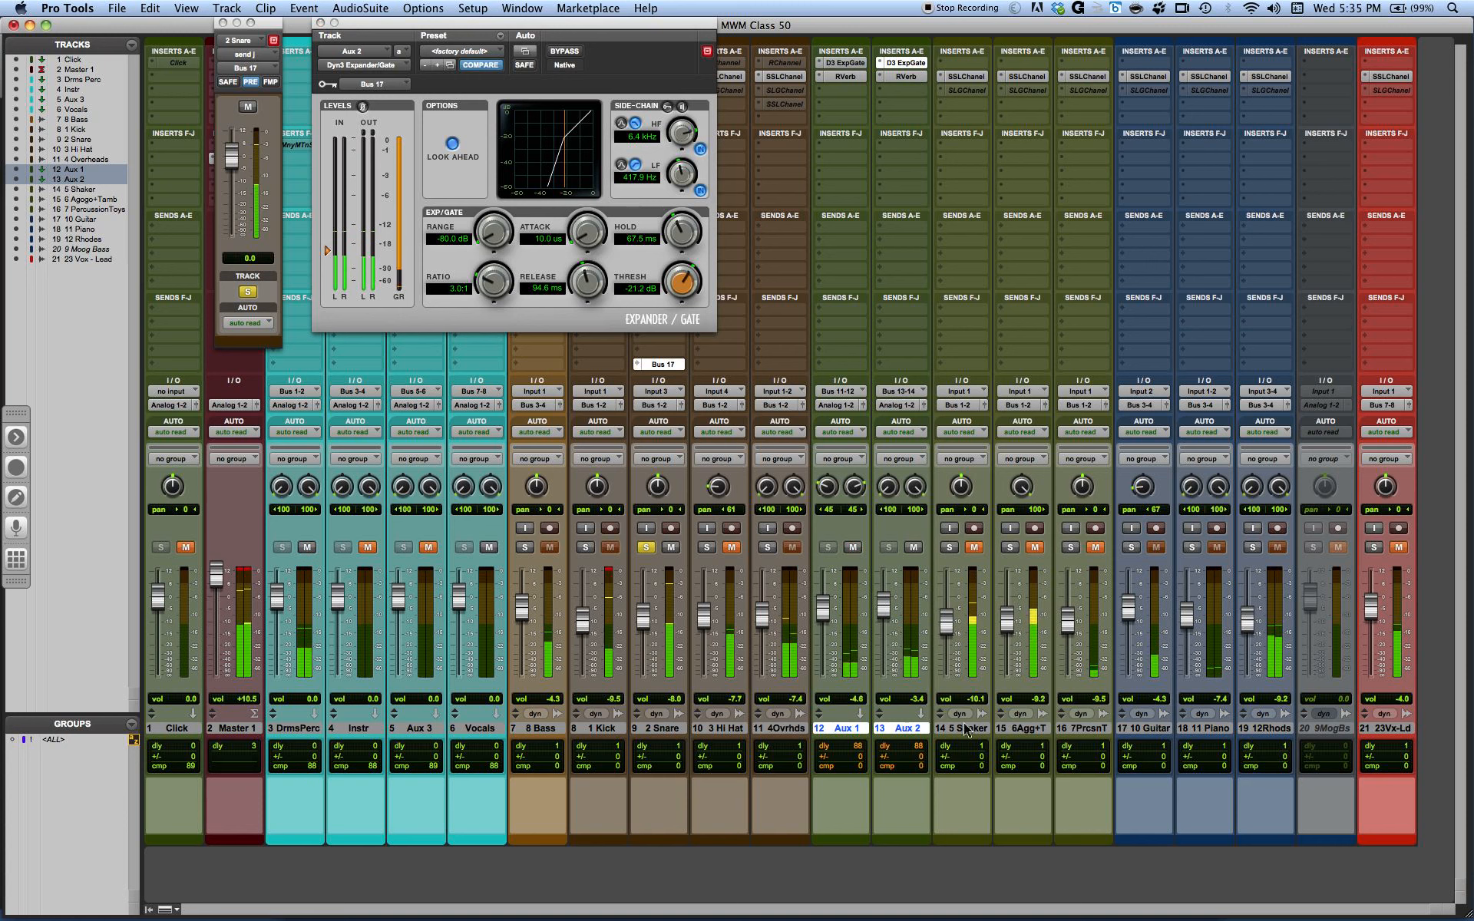
pyautogui.moveTo(884, 612); pyautogui.dragTo(886, 627)
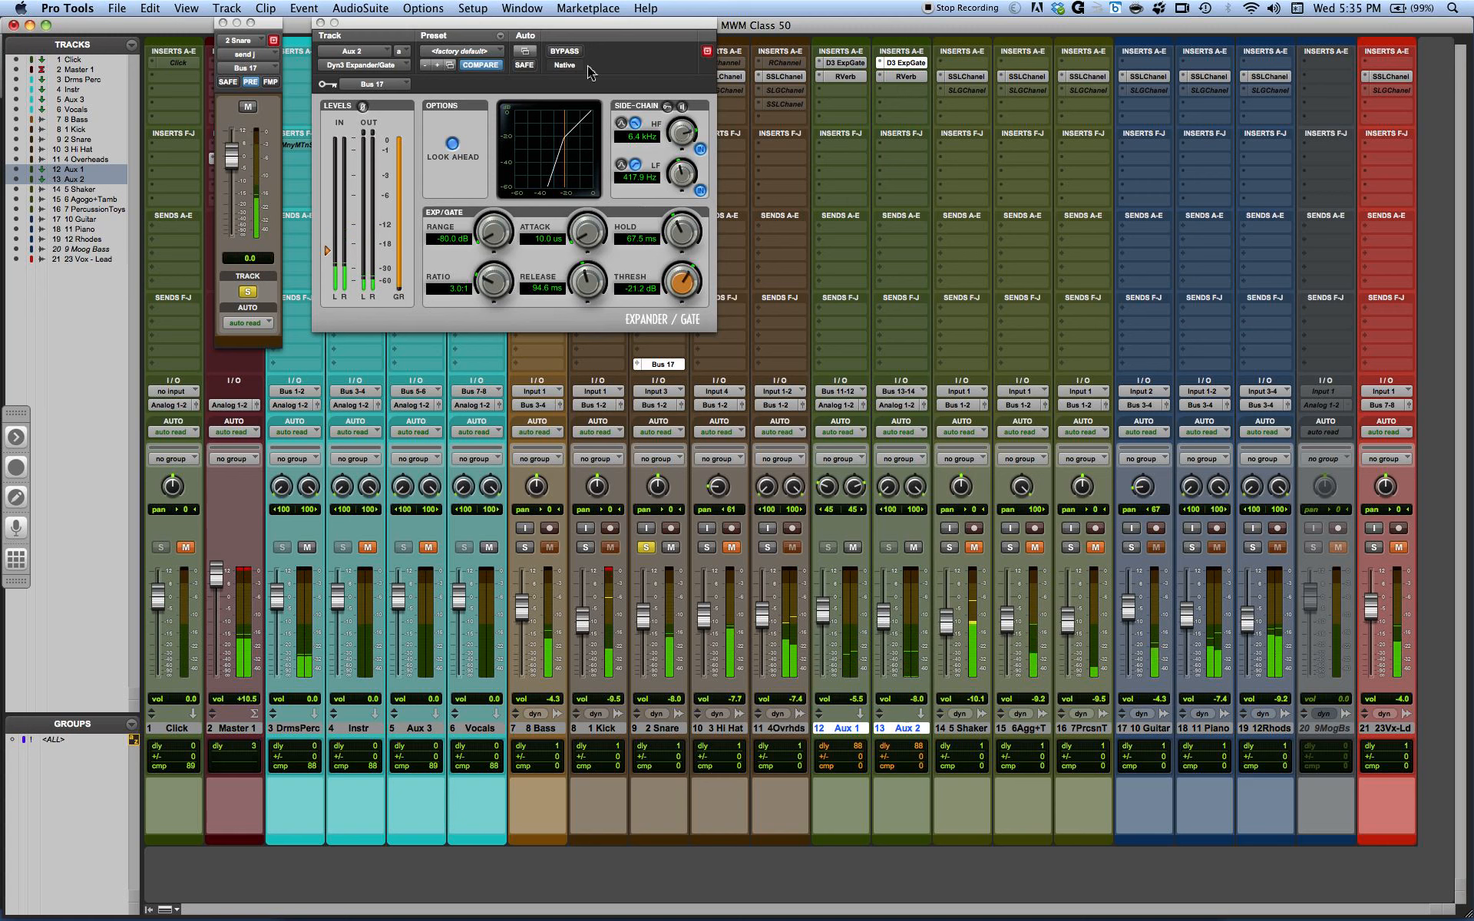
# Step: In Aux 2's RVerb EQ, set the low band to 64 Hz at -16.9 dB and the high band to 16511 Hz
pyautogui.click(900, 77)
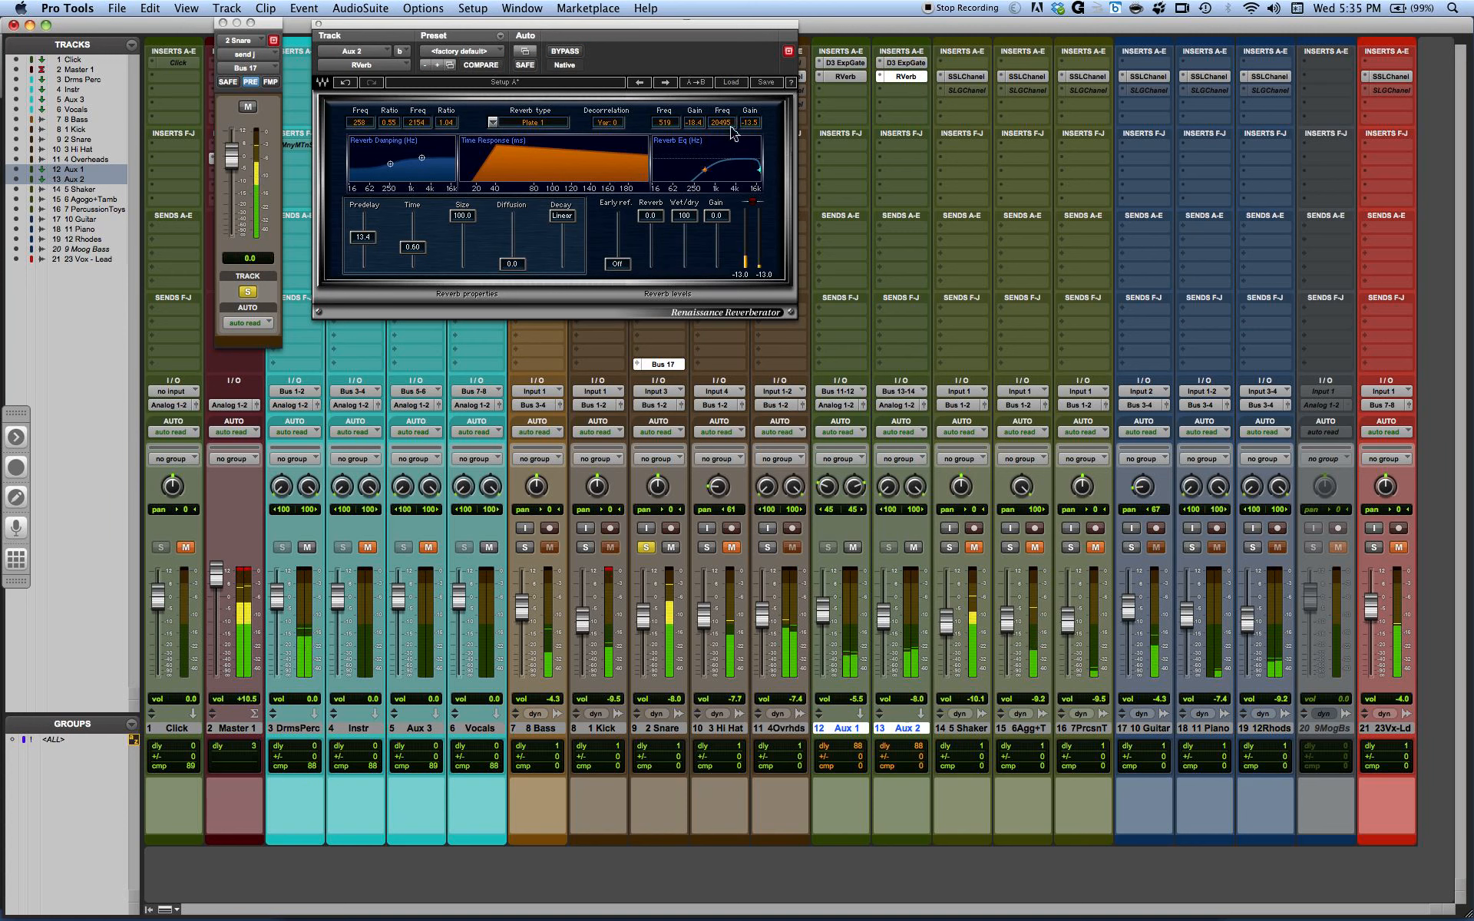
pyautogui.moveTo(760, 169); pyautogui.dragTo(758, 170)
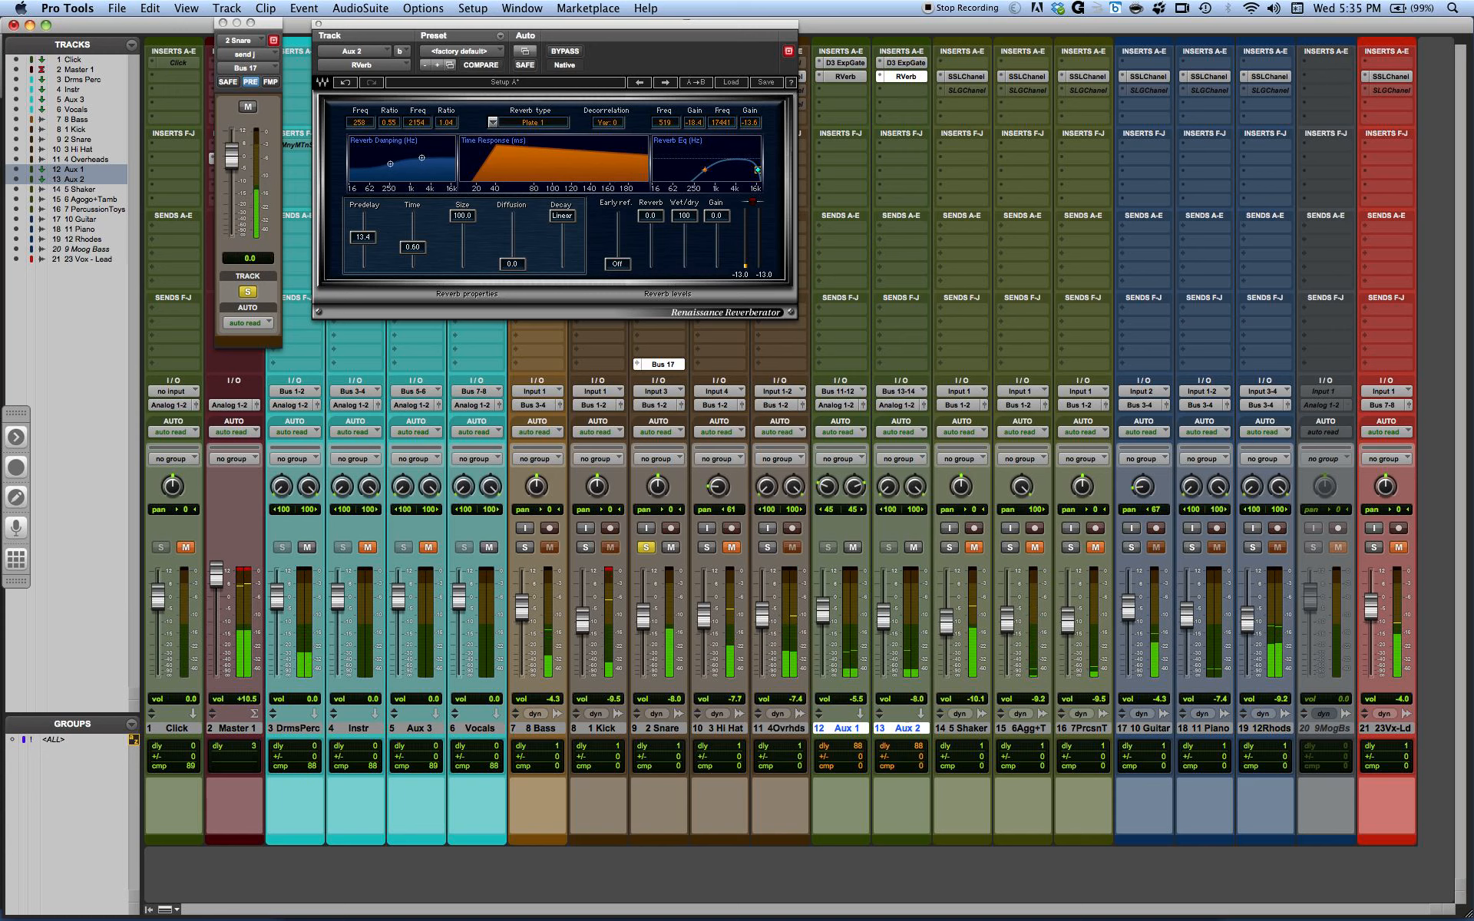
pyautogui.moveTo(758, 170); pyautogui.dragTo(673, 170)
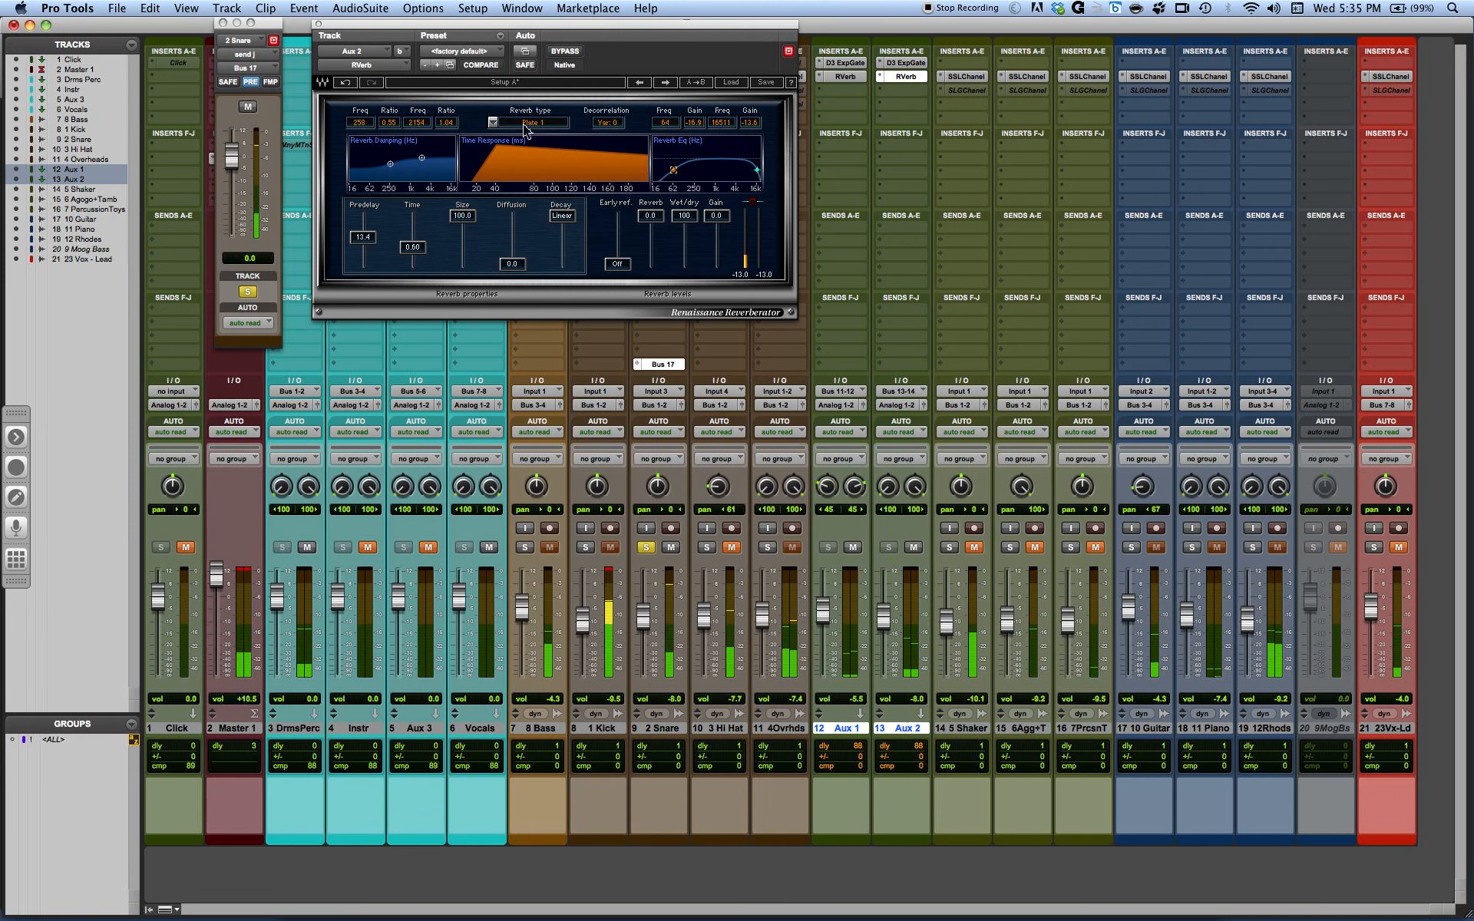
# Step: Set Aux 2's reverb low damping to 319 Hz with a 0.47 ratio, time to 0.64 and predelay to 4.8
pyautogui.moveTo(389, 165); pyautogui.dragTo(393, 164)
pyautogui.moveTo(413, 248); pyautogui.dragTo(413, 246)
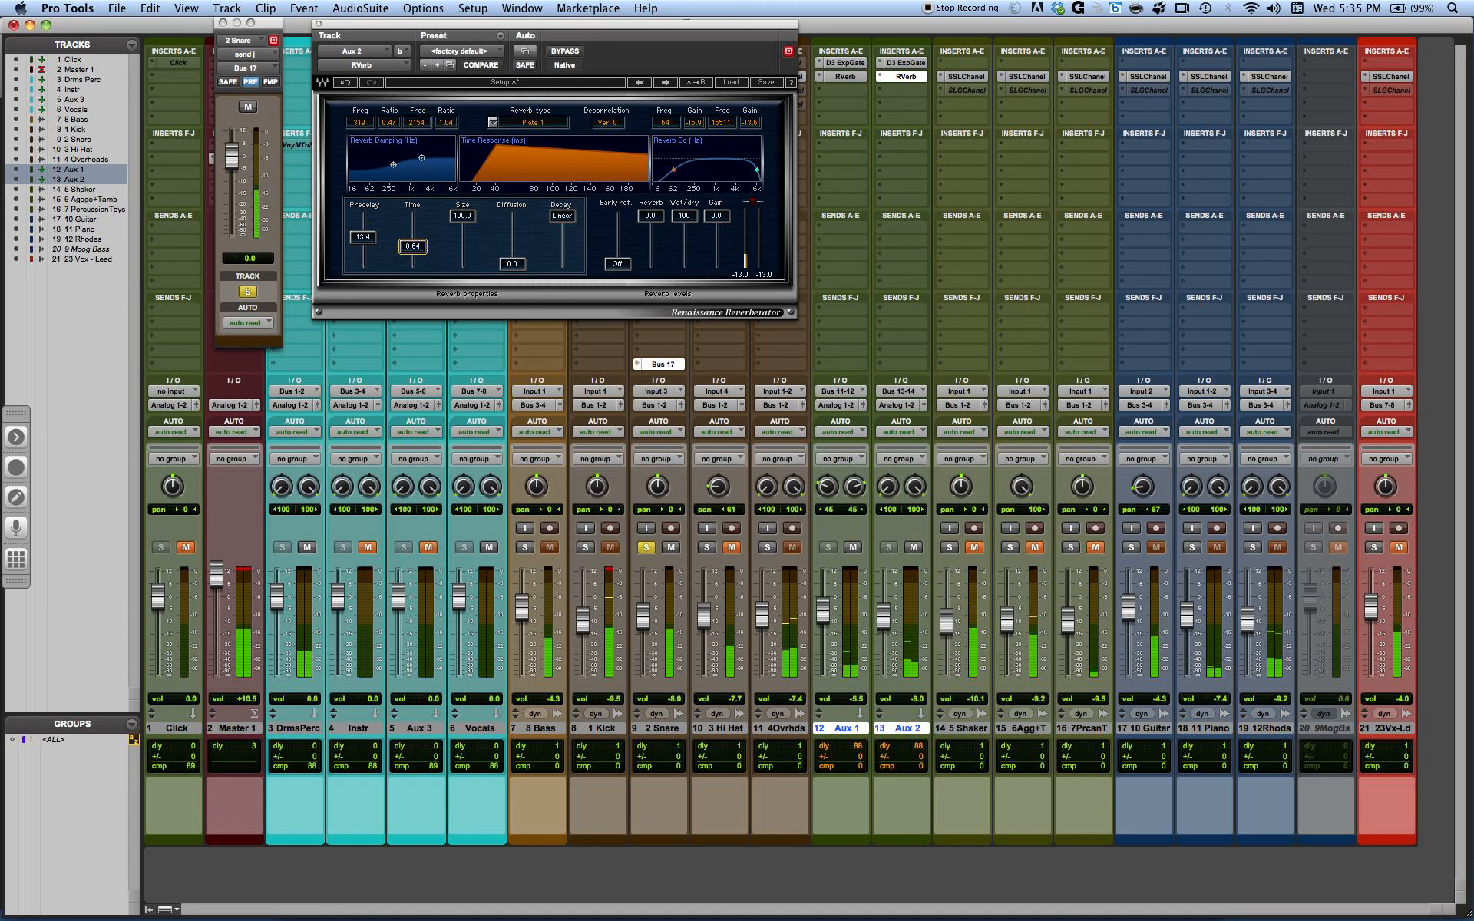
pyautogui.moveTo(363, 240); pyautogui.dragTo(363, 243)
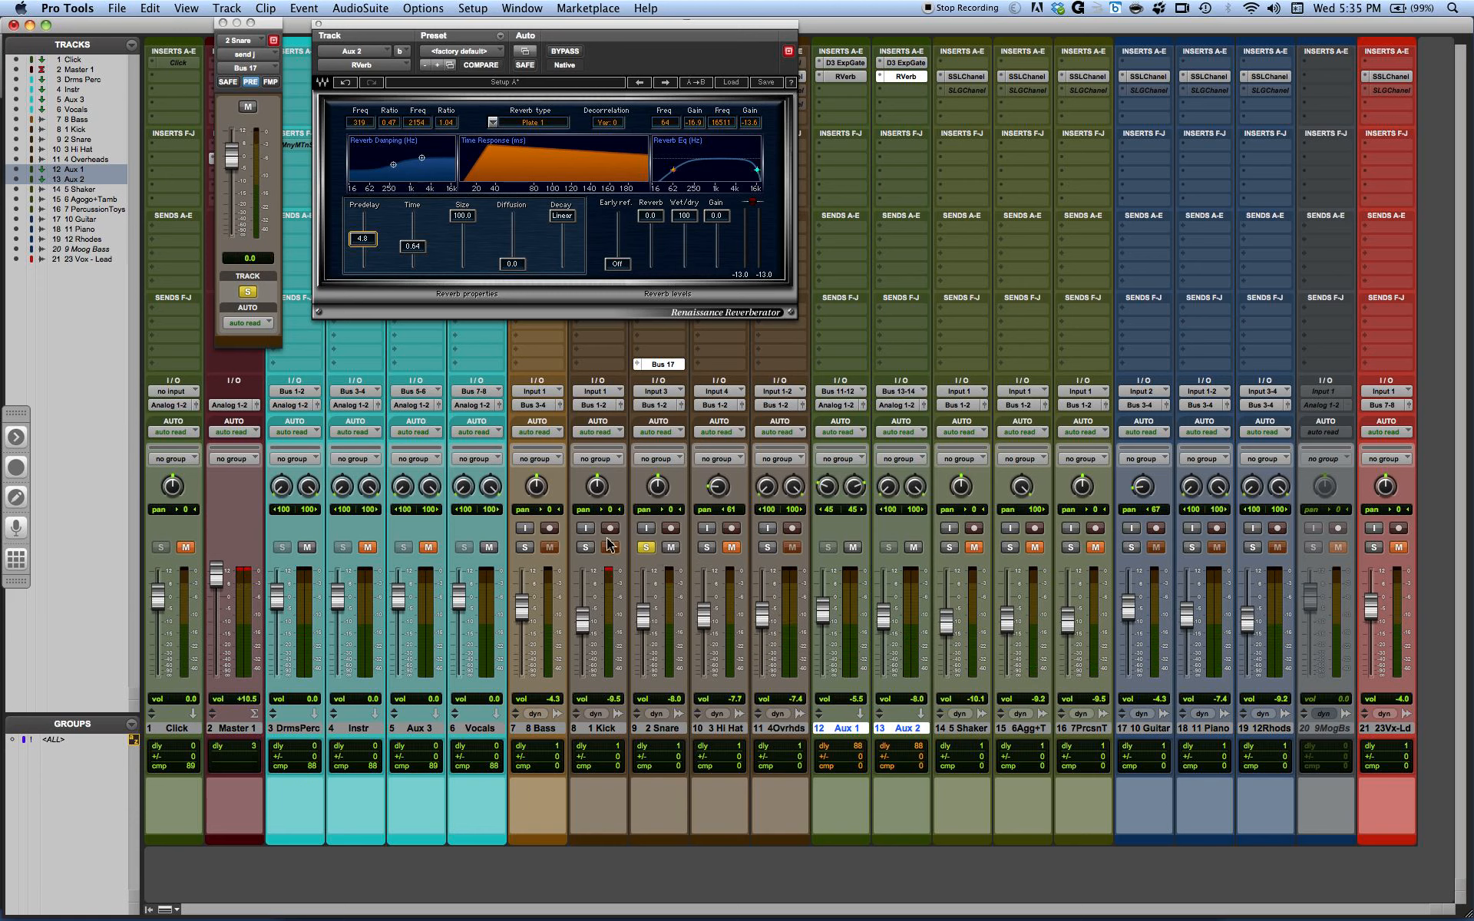
# Step: Unsolo the snare and mute and restore both reverb returns to compare the full mix without and with them
pyautogui.click(645, 547)
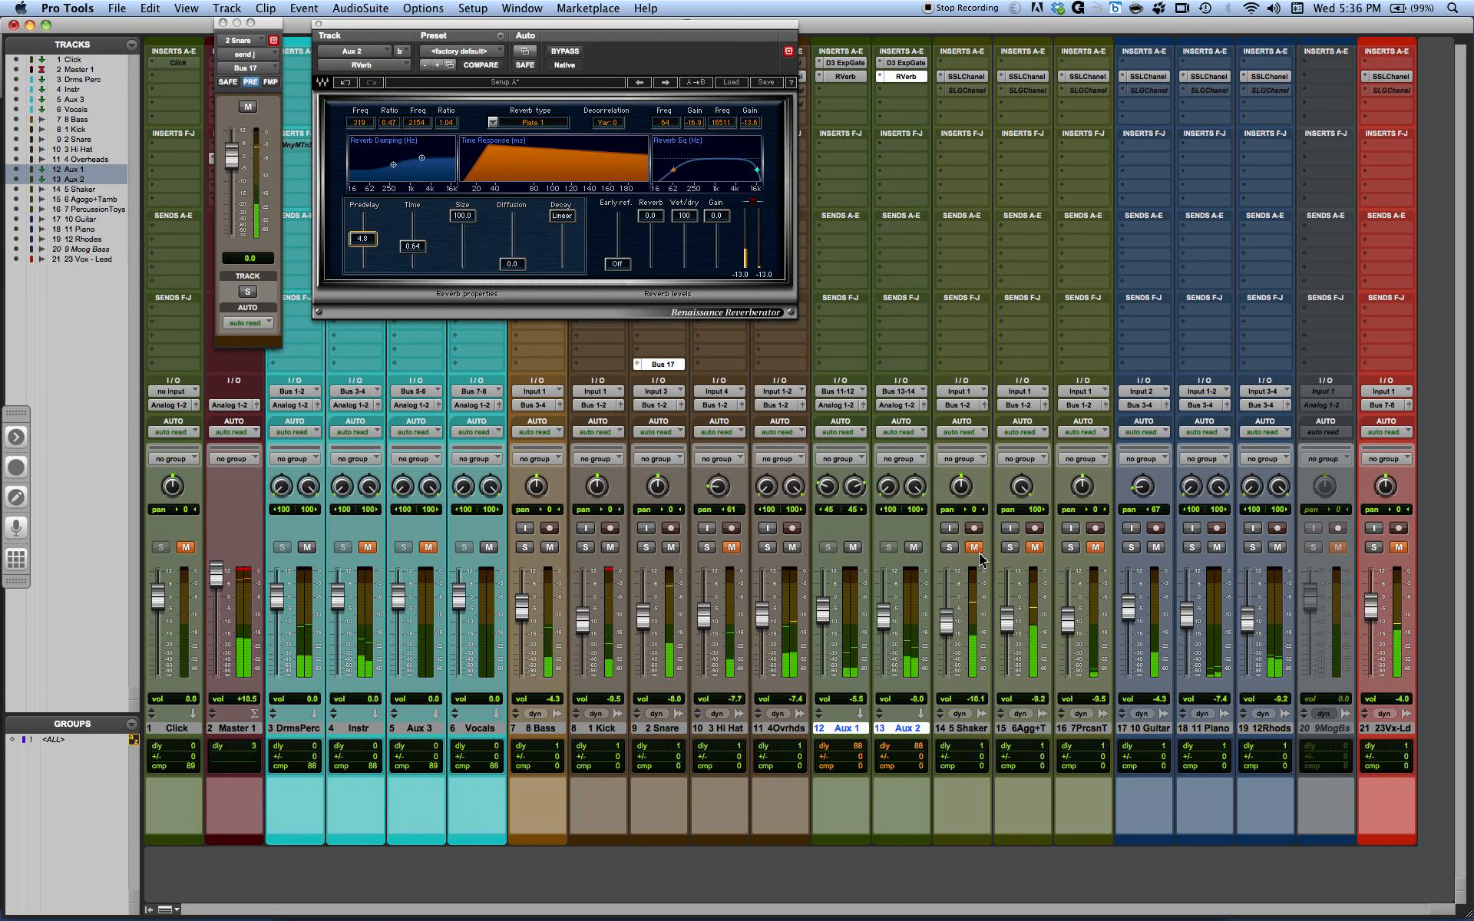
pyautogui.click(854, 547)
pyautogui.click(914, 548)
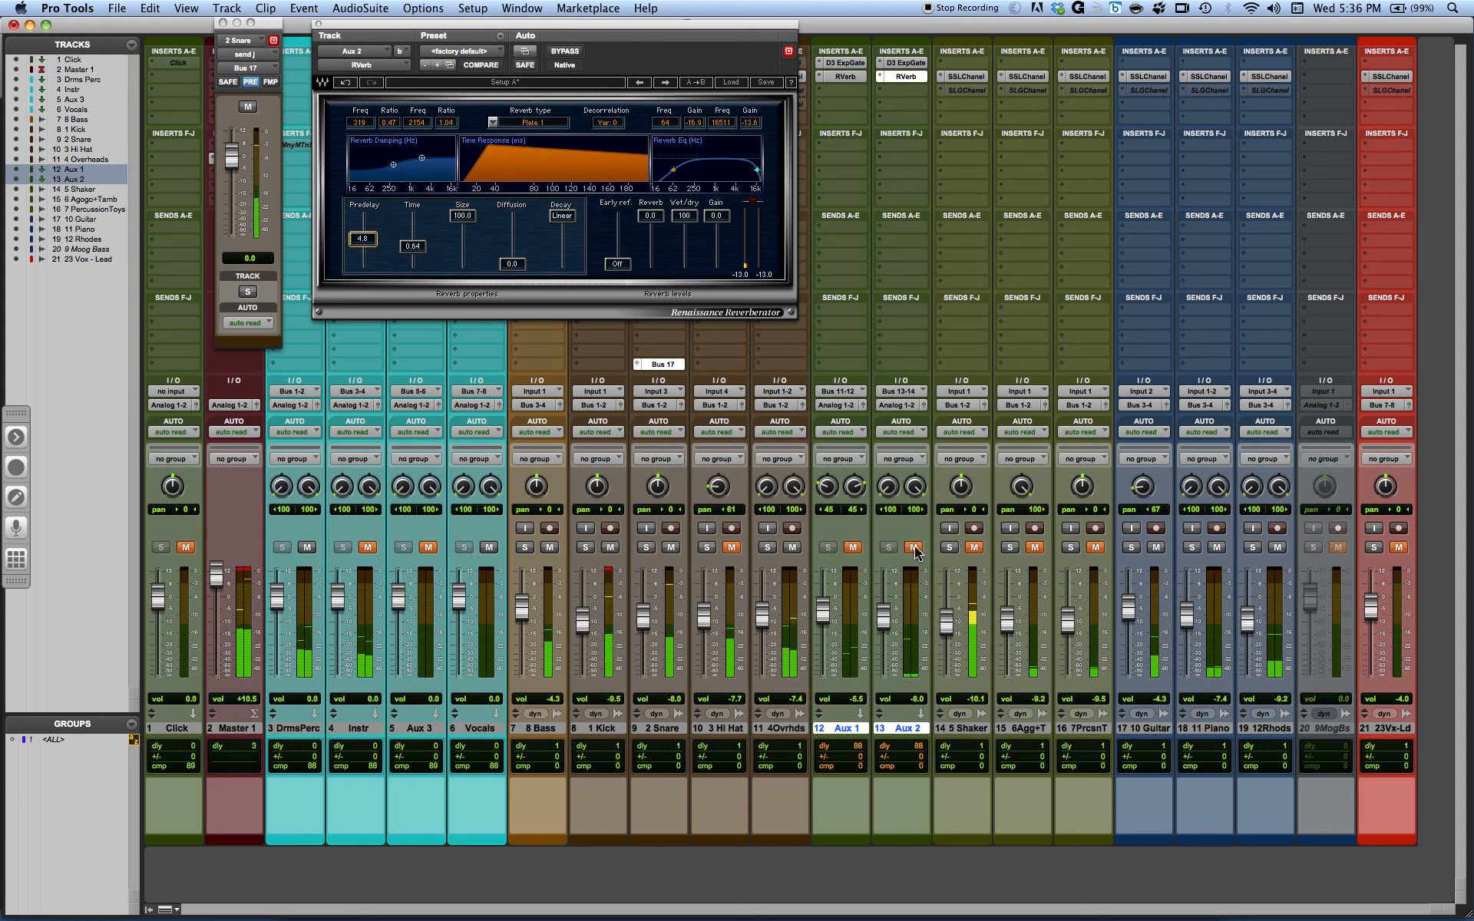
pyautogui.click(852, 549)
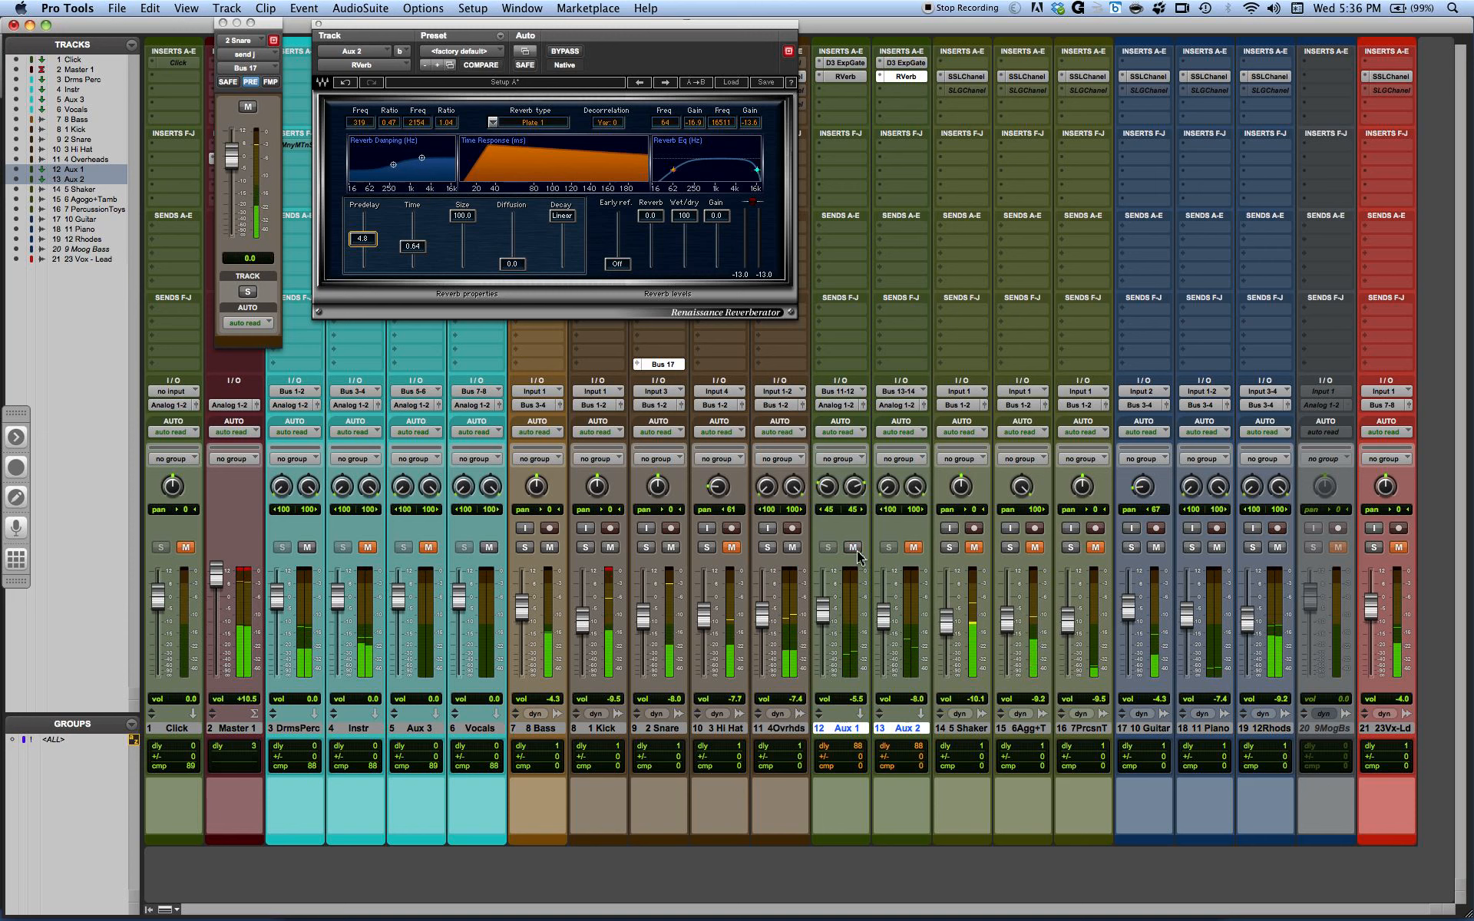
pyautogui.click(913, 550)
# Step: Lower Aux 2's fader to -10.4 dB and compare the mix with both reverb returns muted and unmuted
pyautogui.moveTo(885, 631); pyautogui.dragTo(887, 642)
pyautogui.click(913, 548)
pyautogui.click(853, 548)
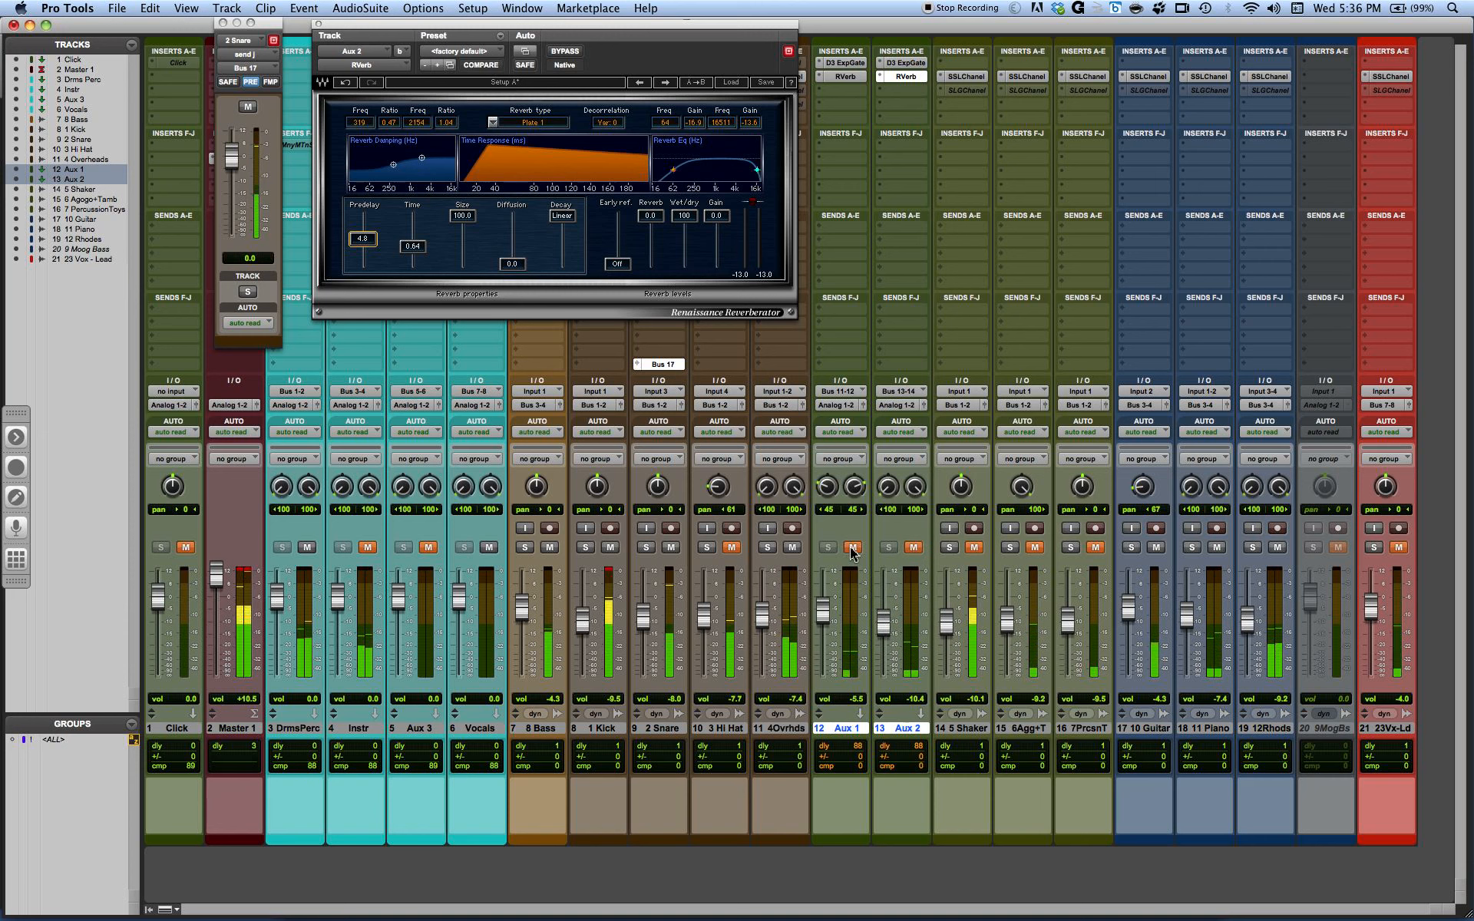
pyautogui.click(851, 548)
pyautogui.click(911, 548)
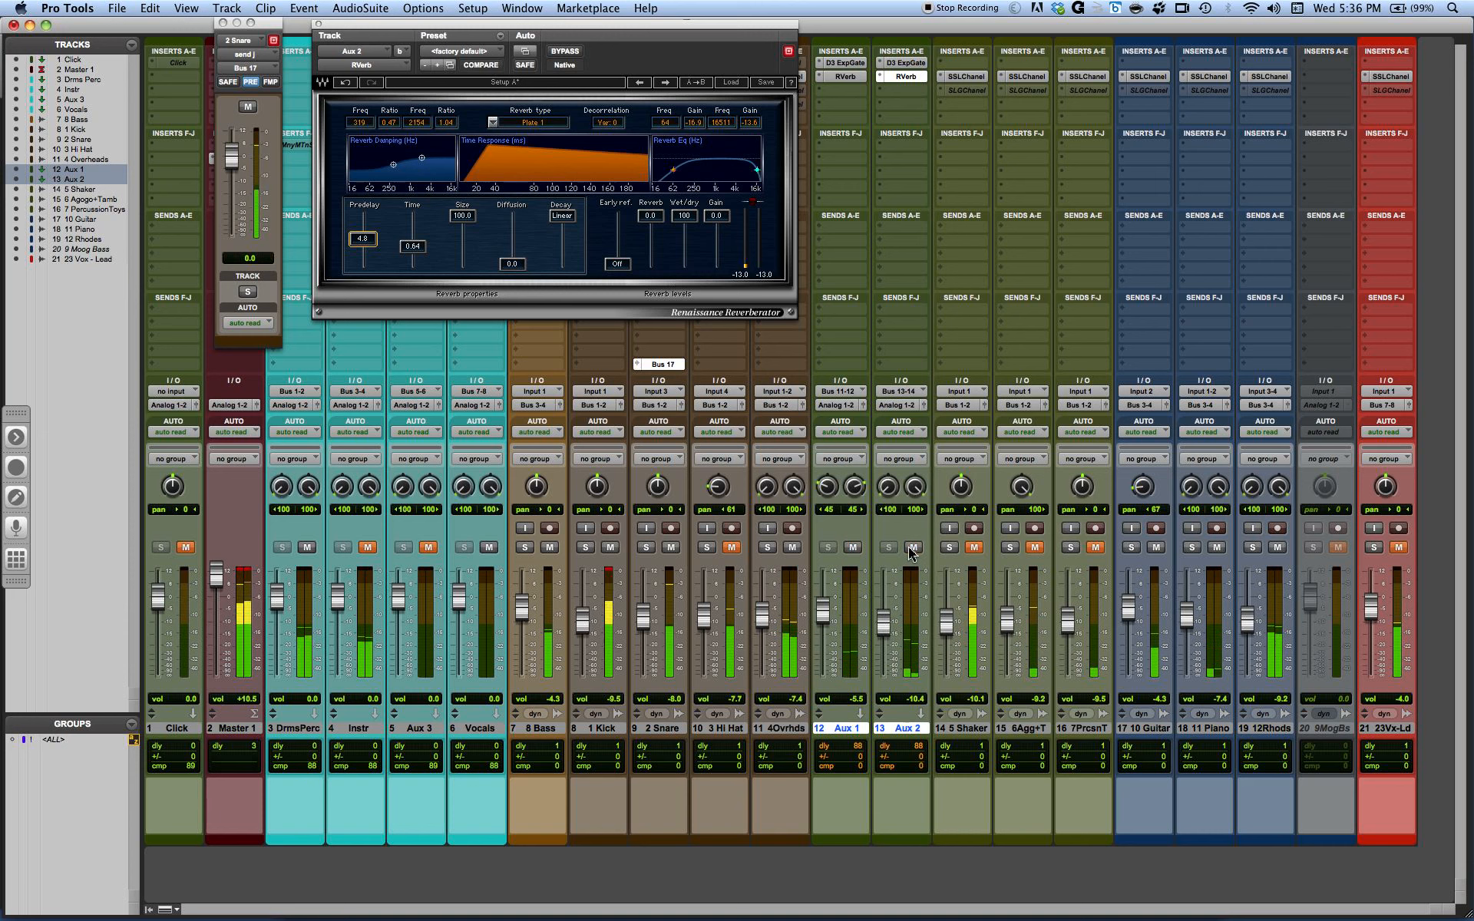
# Step: Stop playback and save the session
pyautogui.press('space')
pyautogui.press('super+s')
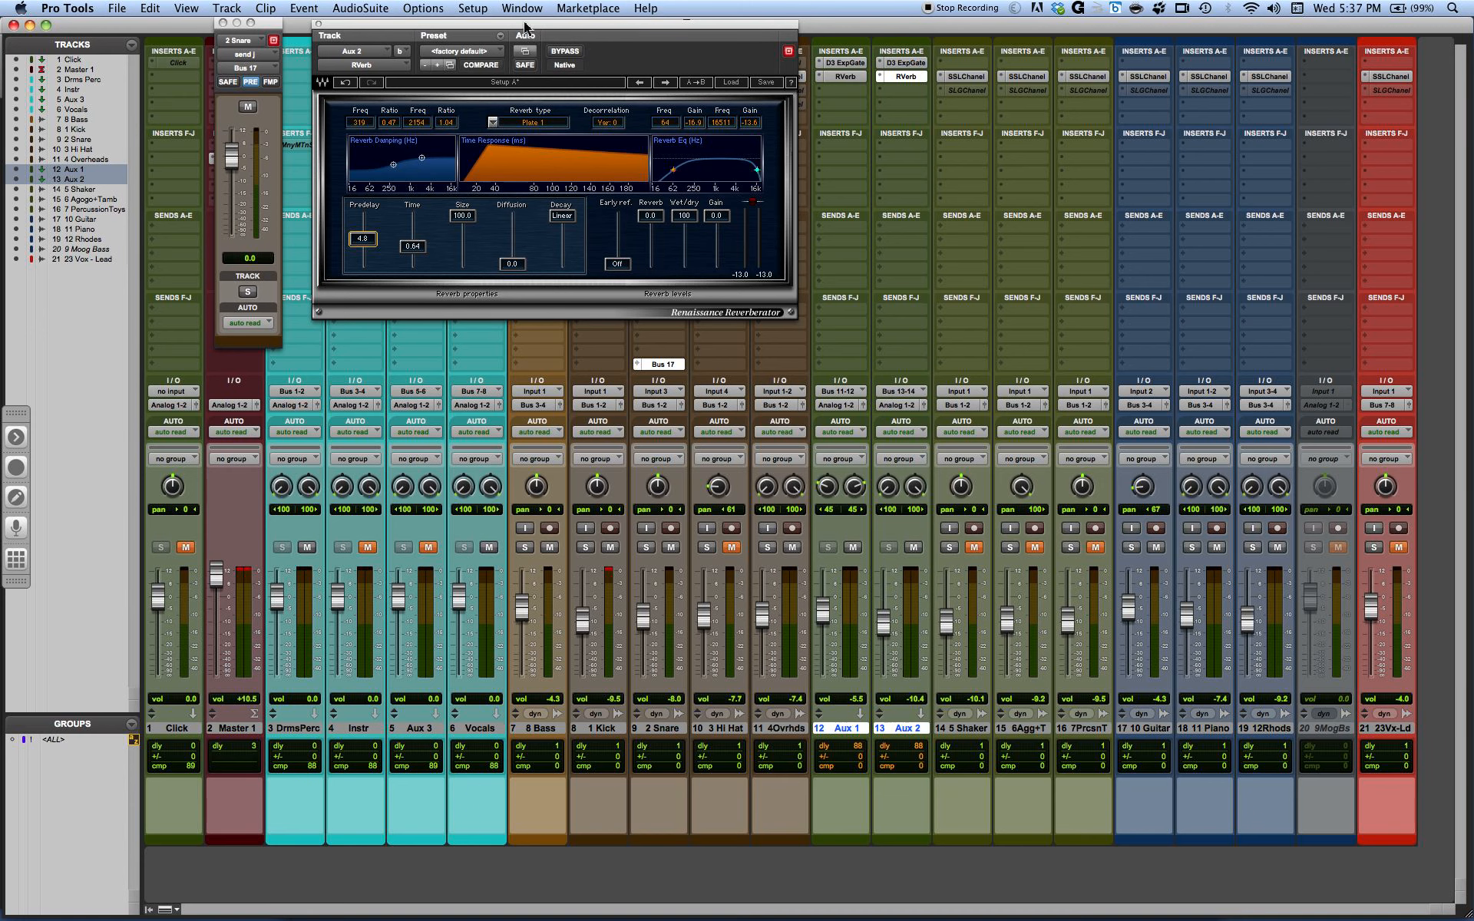
# Step: Close Aux 2's RVerb window and switch to the Microsoft PowerPoint presentation
pyautogui.click(319, 24)
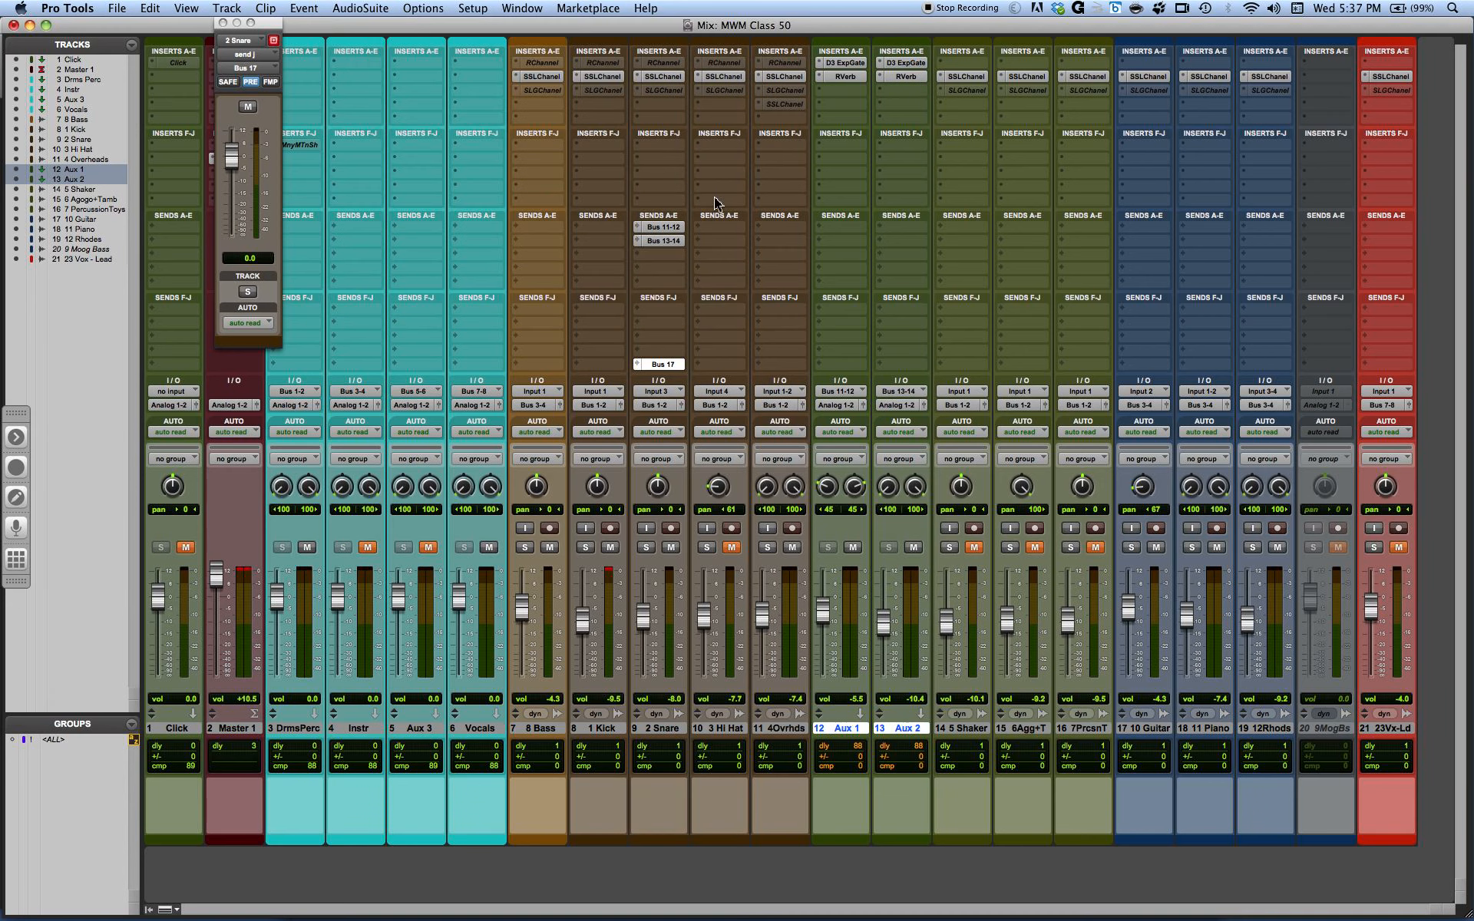
pyautogui.press('super+Tab')
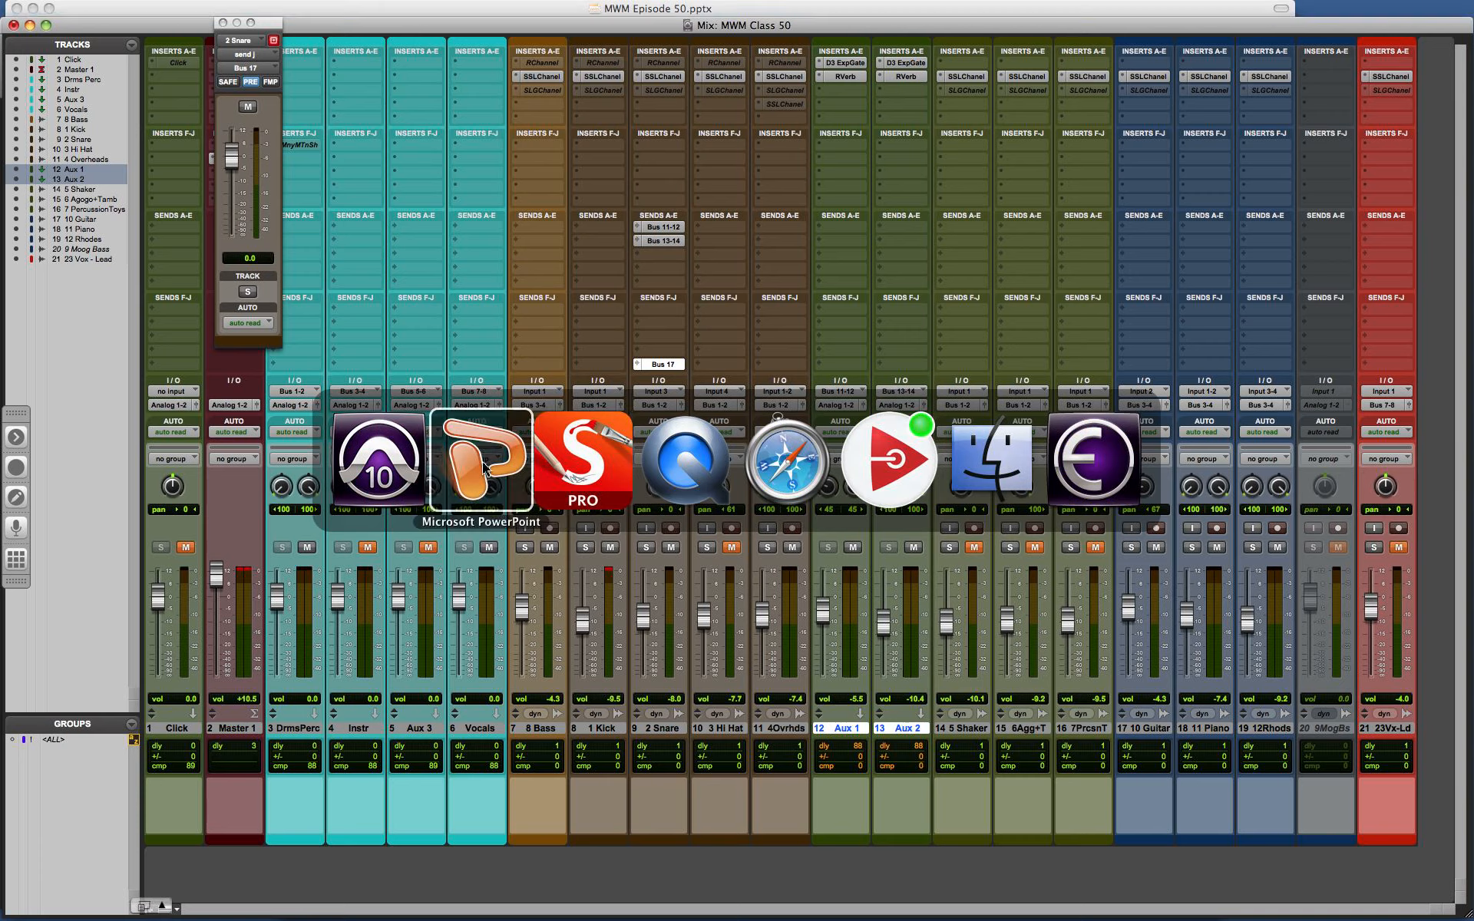
pyautogui.click(484, 466)
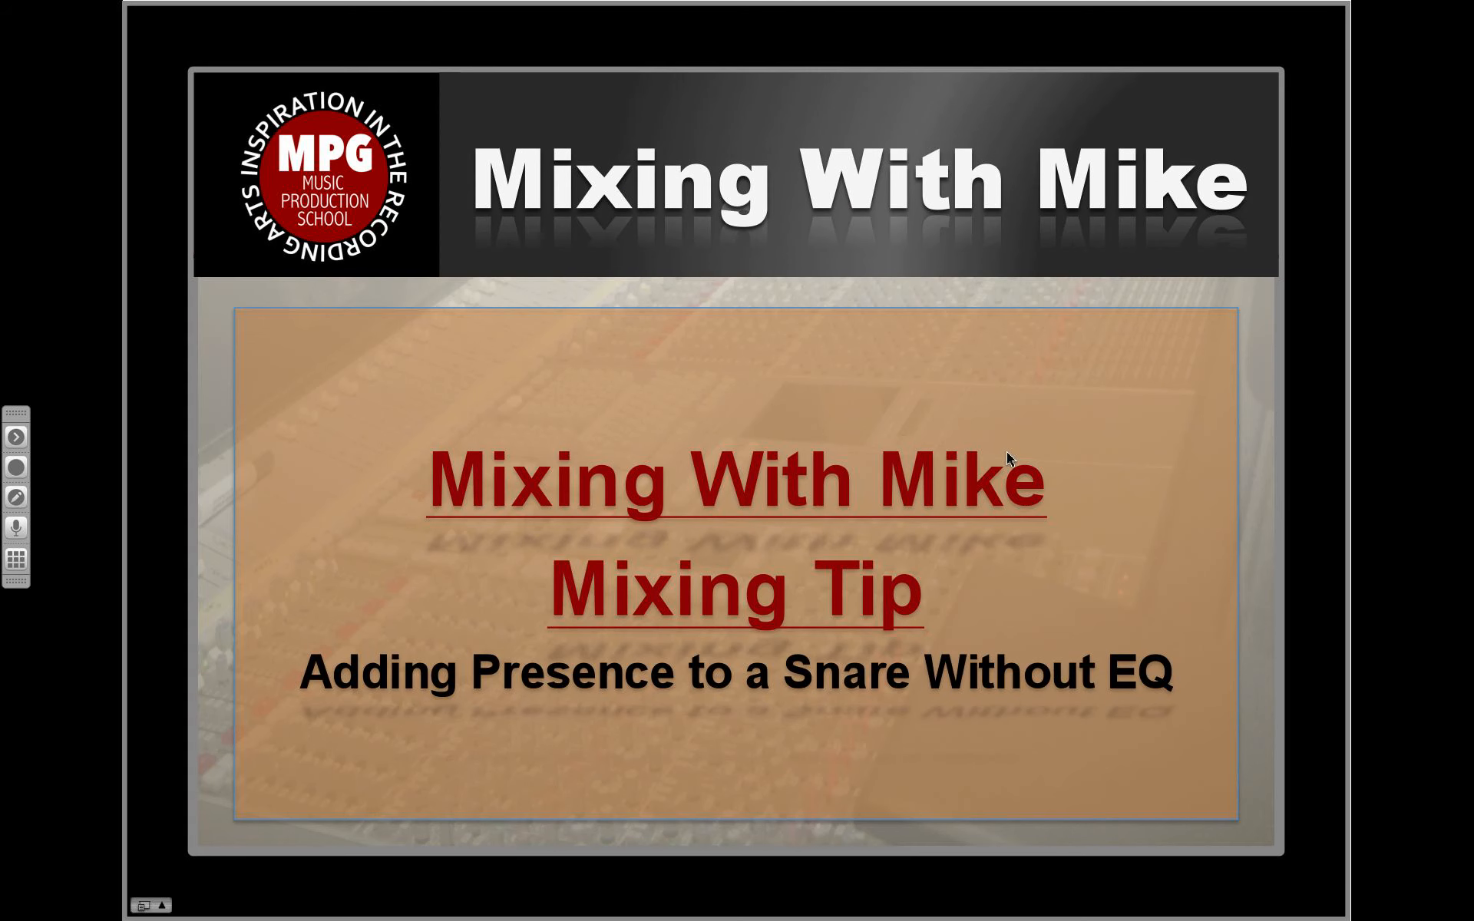